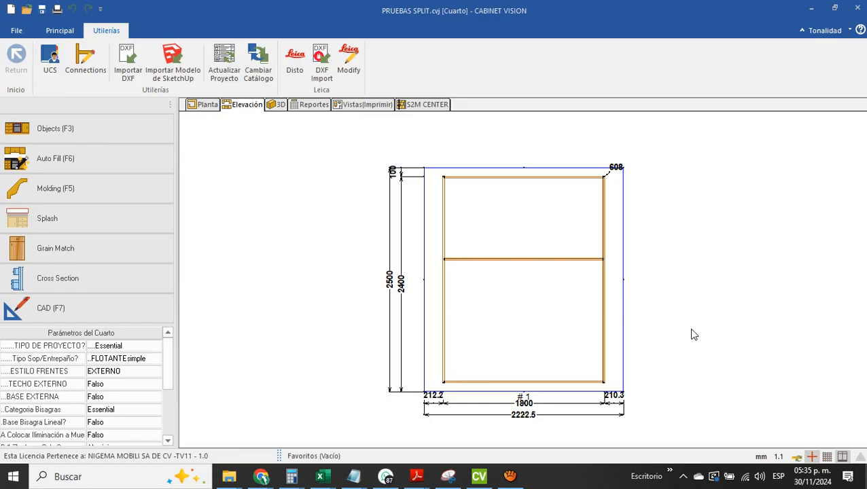
Open the 1800 mm wide cabinet for editing from the elevation and display it with the Textura render type
{"action": "left_click", "coordinate": [516, 322]}
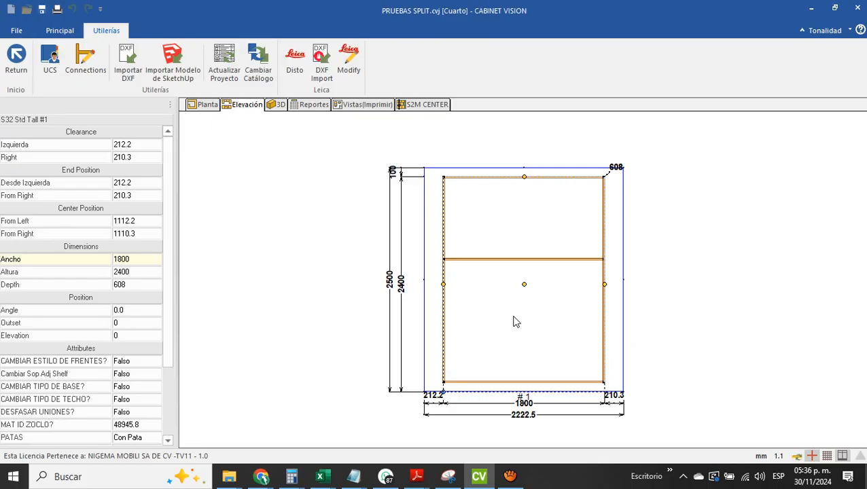
{"action": "double_click", "coordinate": [516, 322]}
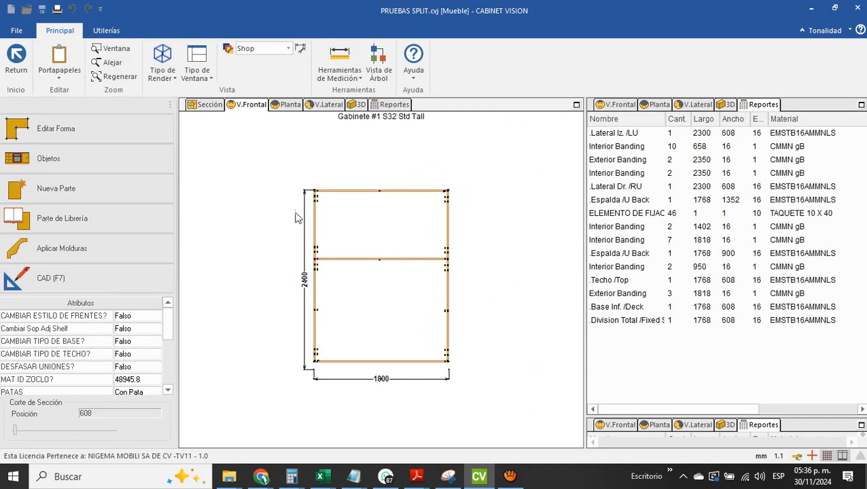
{"action": "left_click", "coordinate": [172, 80]}
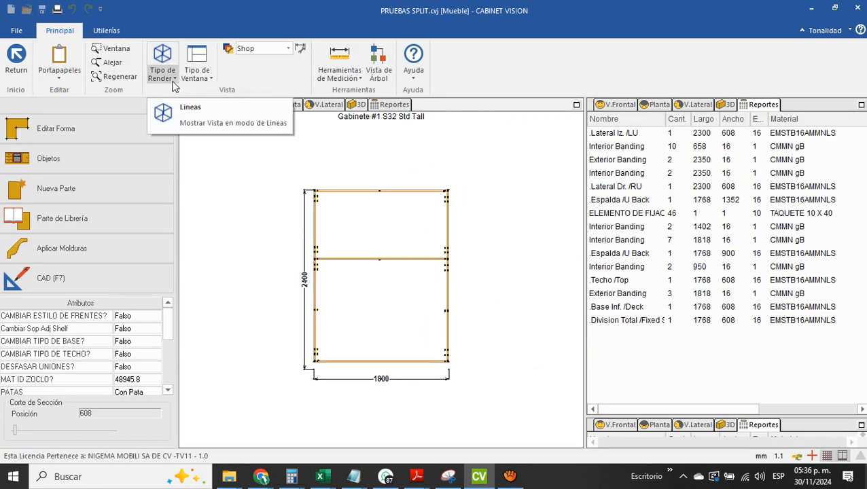
{"action": "left_click", "coordinate": [173, 80]}
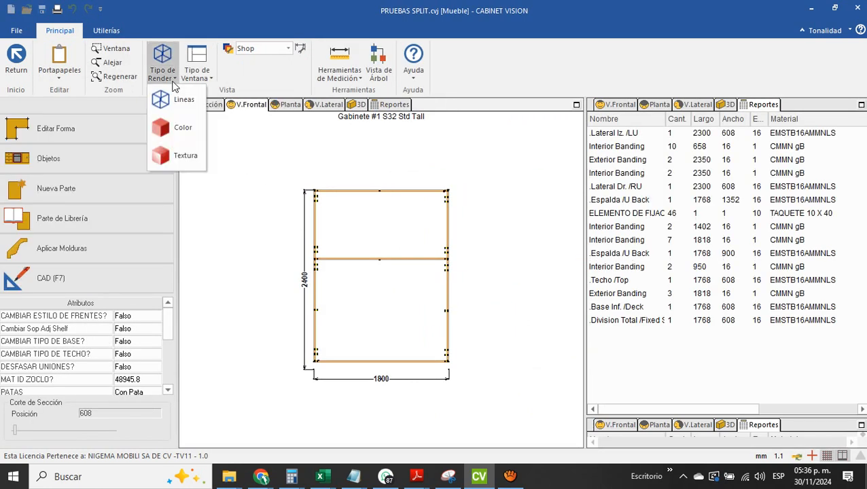
{"action": "left_click", "coordinate": [185, 157]}
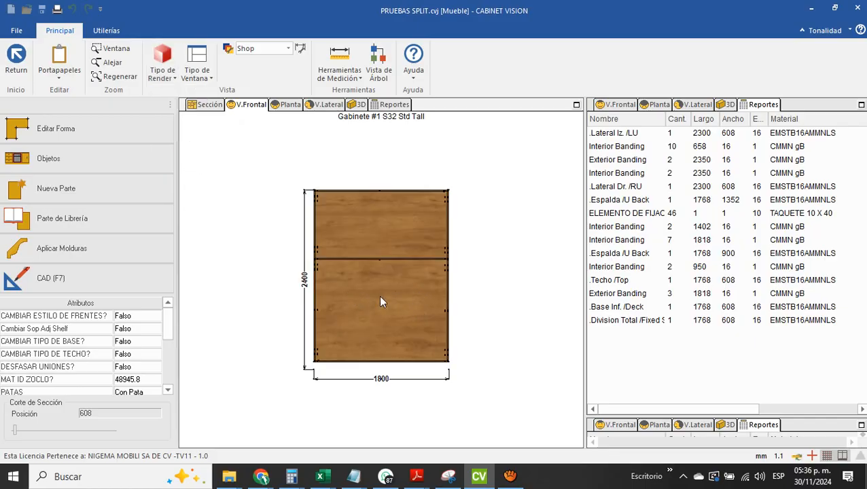
Inspect the textured cabinet in 3D from an angle and return to the front view
{"action": "left_click", "coordinate": [358, 105]}
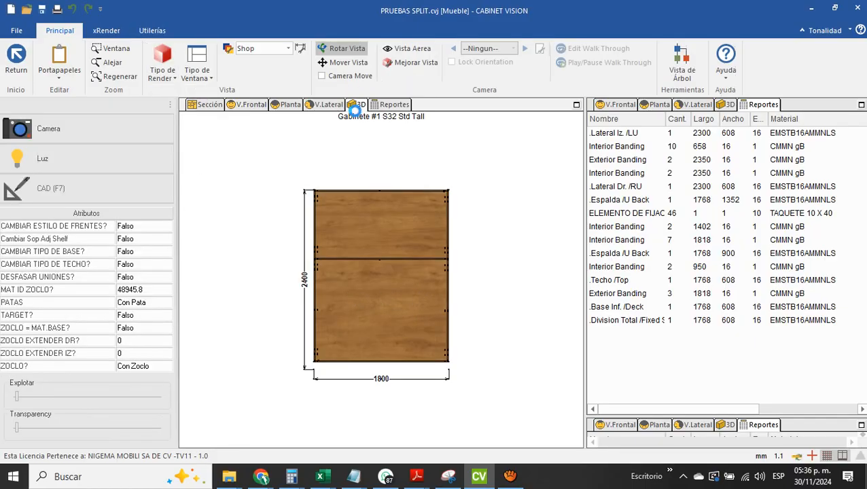
{"action": "left_click_drag", "start_coordinate": [365, 276], "coordinate": [325, 281]}
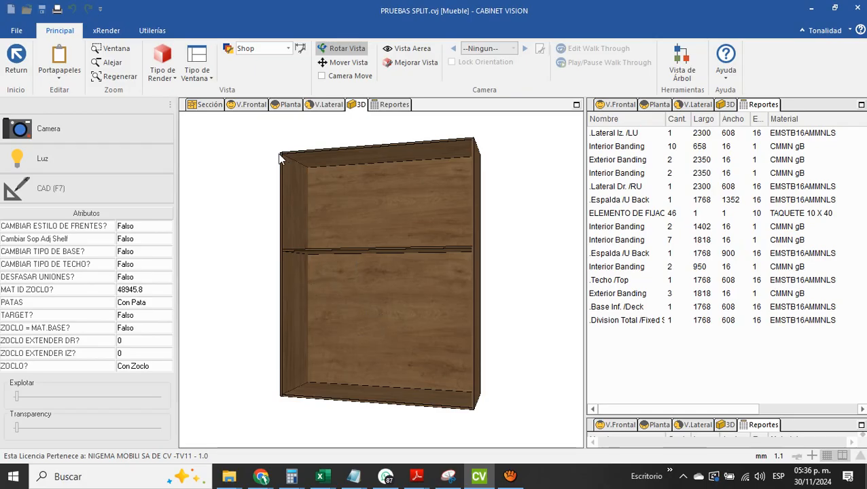
{"action": "left_click", "coordinate": [251, 109]}
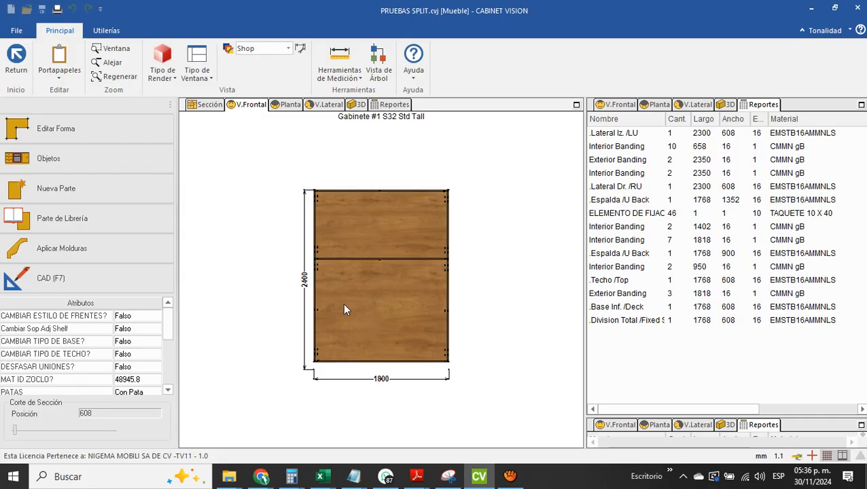
Check the dimensions of the lower and upper back panels against their entries in the parts report
{"action": "left_click", "coordinate": [379, 302]}
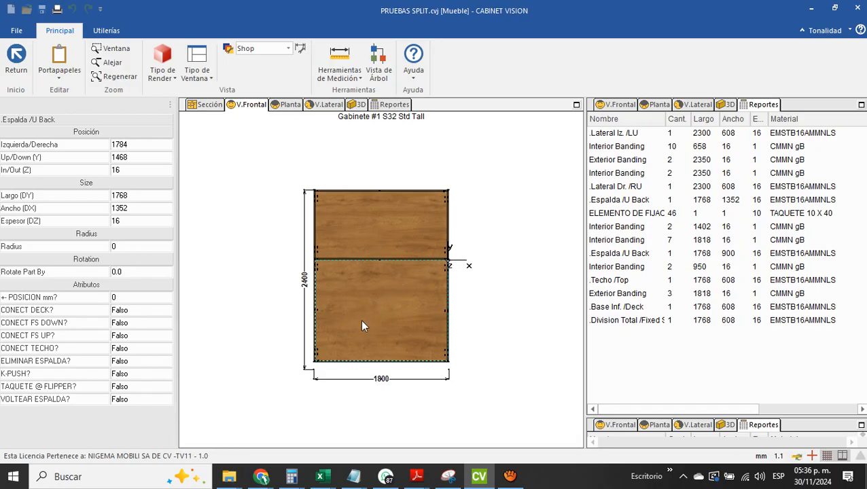
{"action": "left_click", "coordinate": [617, 121]}
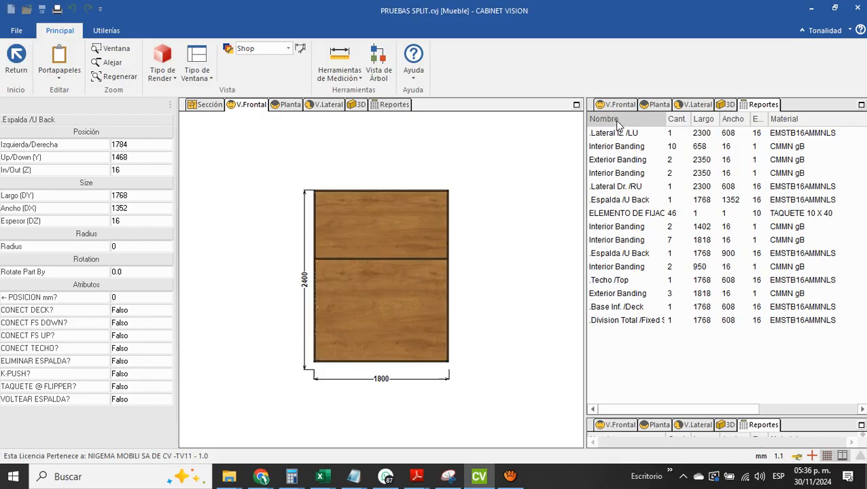
{"action": "left_click", "coordinate": [620, 201]}
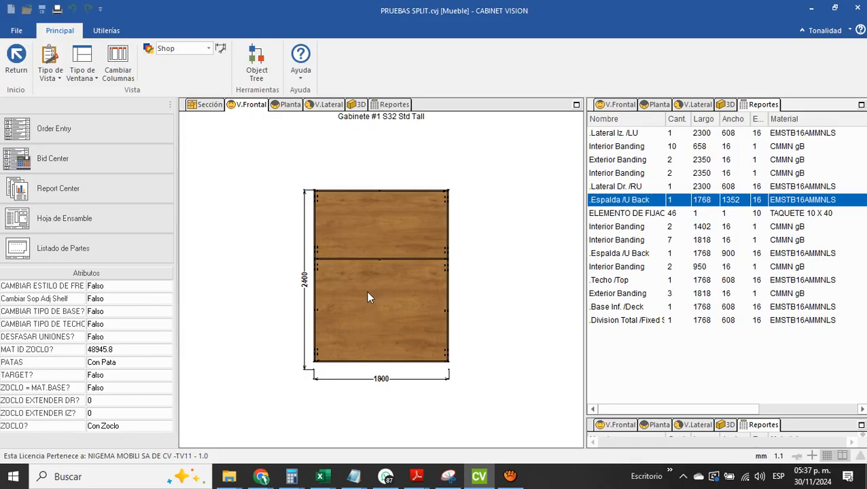
{"action": "left_click", "coordinate": [403, 233]}
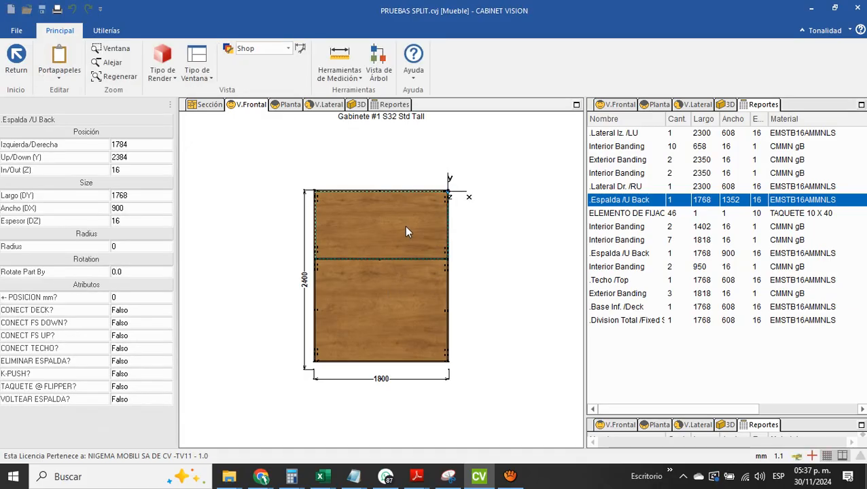
{"action": "left_click", "coordinate": [633, 119]}
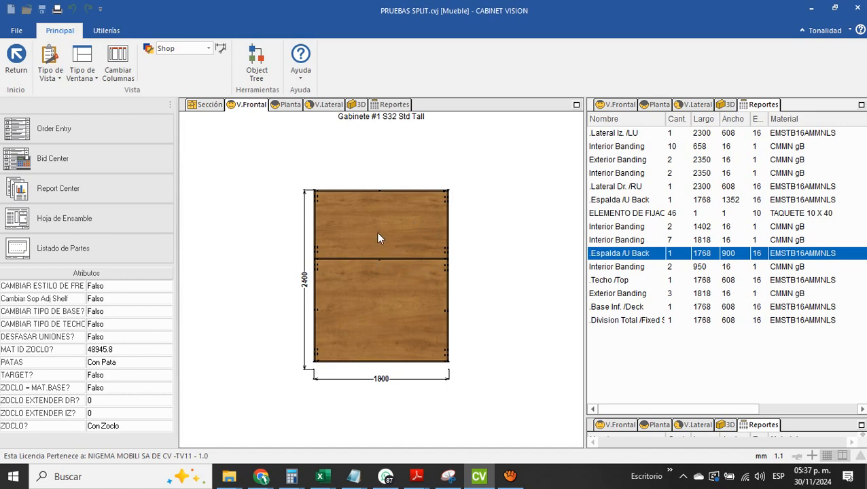
Examine where the fixed shelf meets the back in the side view, and recheck the lower back panel's report entry
{"action": "left_click", "coordinate": [326, 104]}
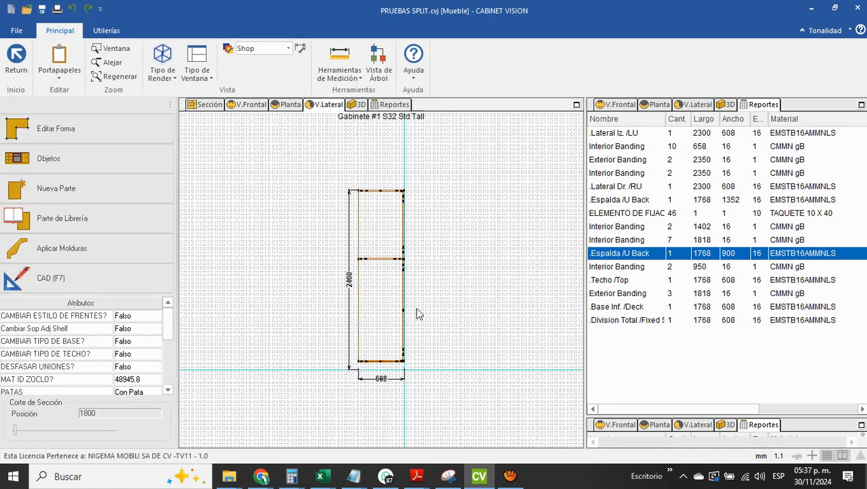
{"action": "scroll", "coordinate": [409, 267], "scroll_direction": "up", "scroll_amount": 2}
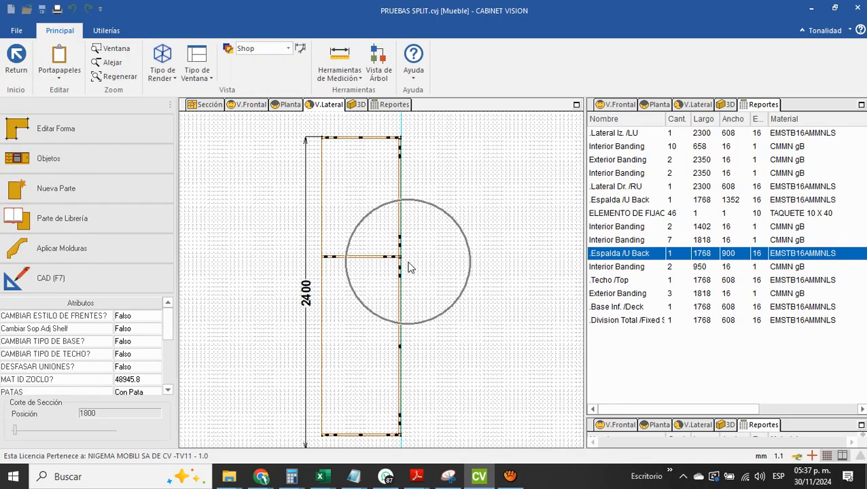
{"action": "scroll", "coordinate": [409, 267], "scroll_direction": "up", "scroll_amount": 1}
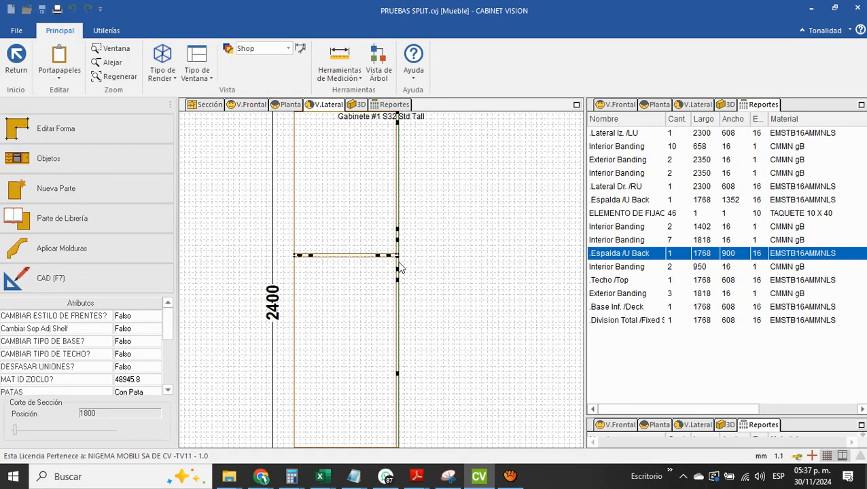
{"action": "left_click", "coordinate": [258, 111]}
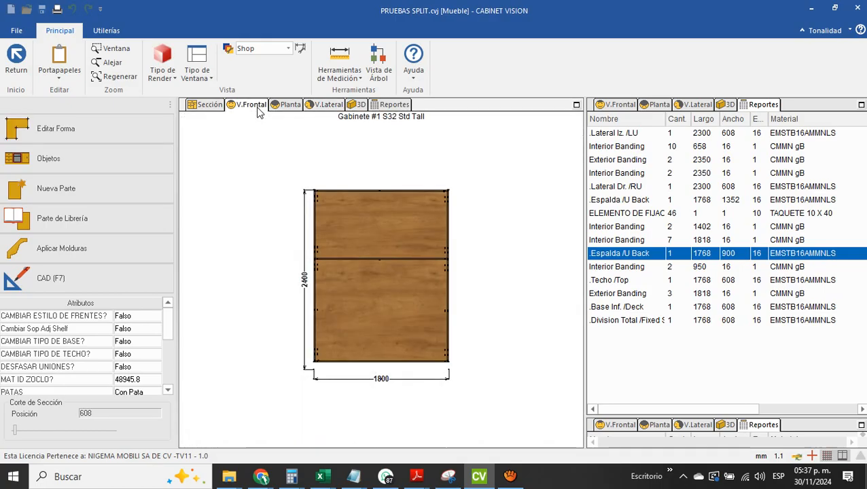
{"action": "left_click", "coordinate": [382, 299]}
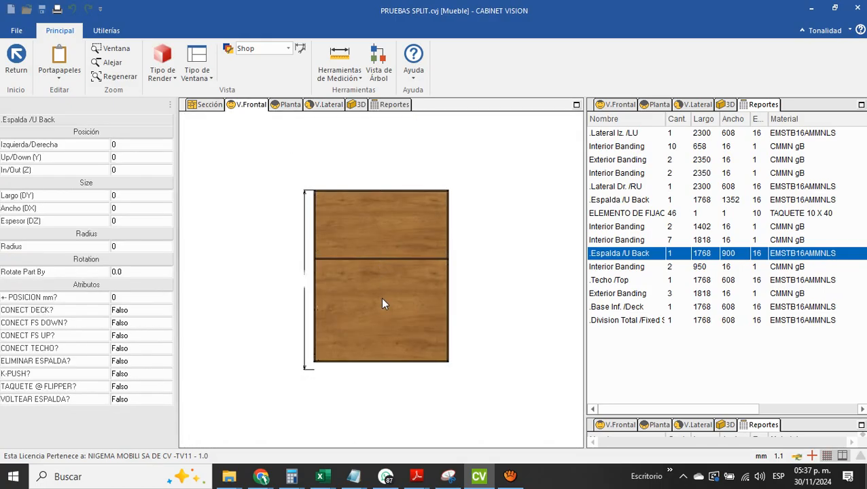
{"action": "left_click", "coordinate": [631, 123]}
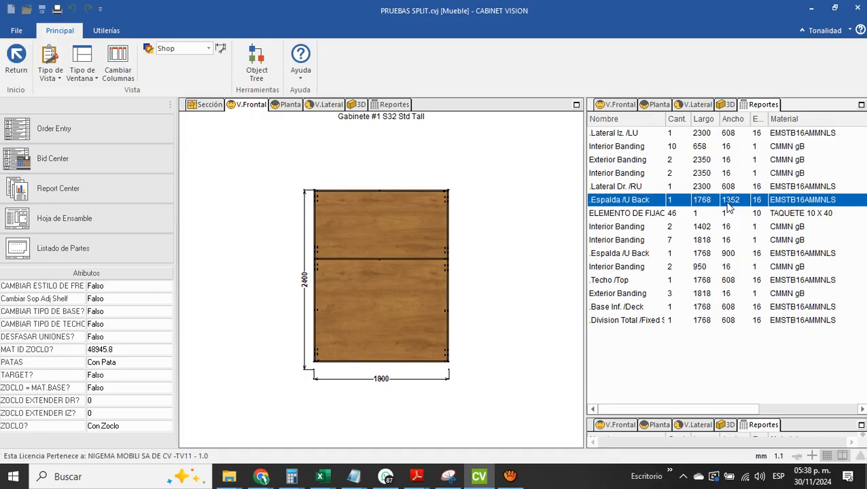
Split the lower back panel with a vertical cut into 576 and 776 mm wide pieces and save the part with its cuts
{"action": "left_click", "coordinate": [369, 307]}
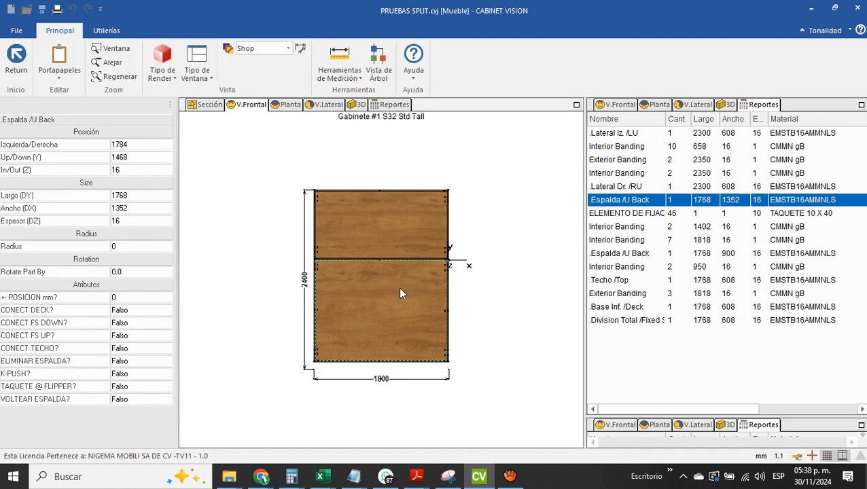
{"action": "right_click", "coordinate": [399, 286]}
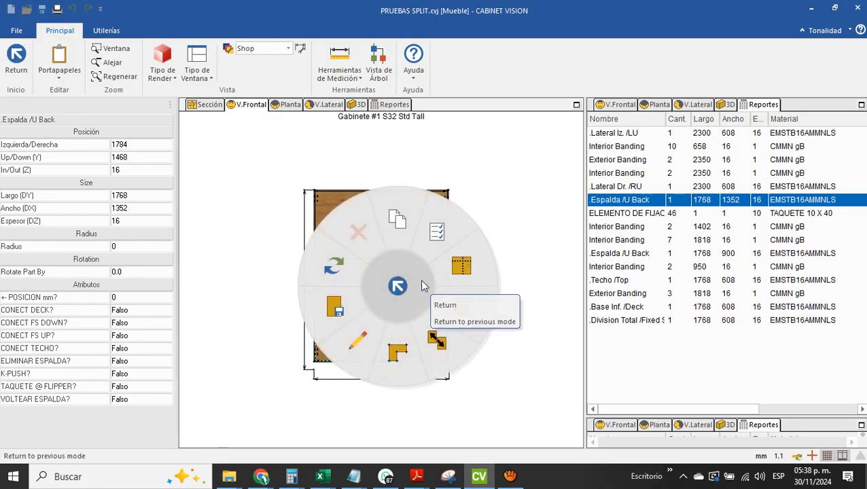
{"action": "left_click", "coordinate": [462, 267]}
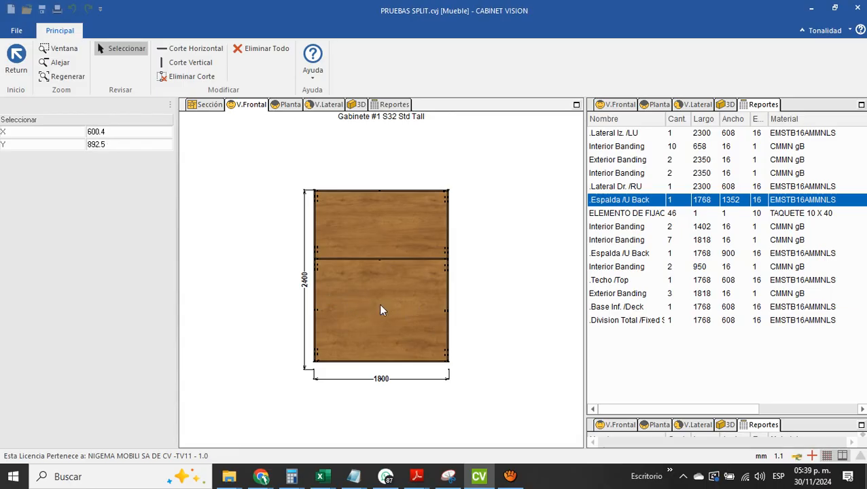
{"action": "left_click", "coordinate": [191, 62]}
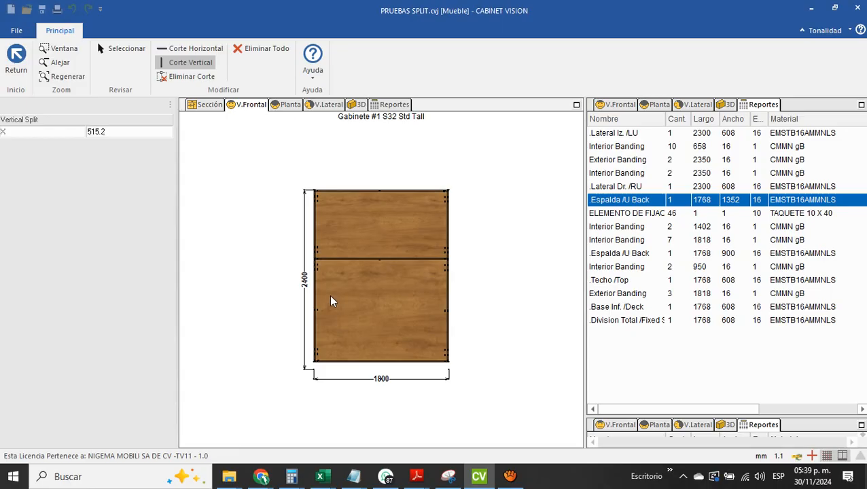
{"action": "left_click", "coordinate": [119, 133]}
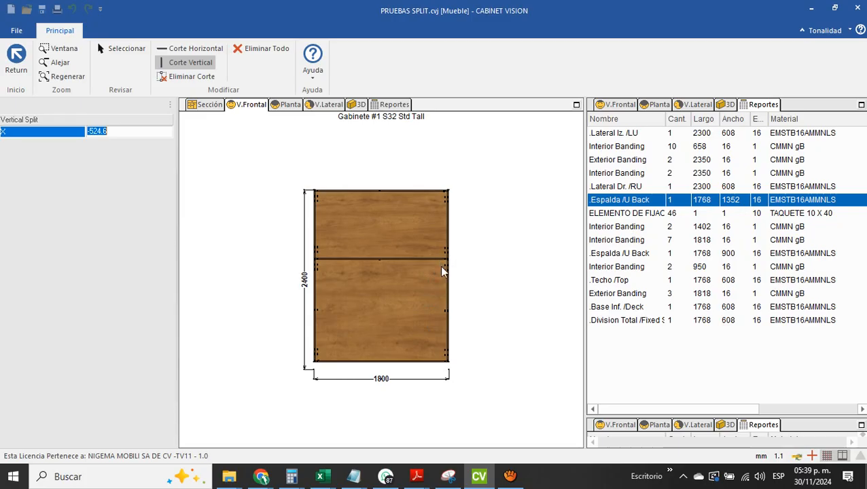
{"action": "type", "text": "1352"}
{"action": "type", "text": "00"}
{"action": "left_click", "coordinate": [338, 302]}
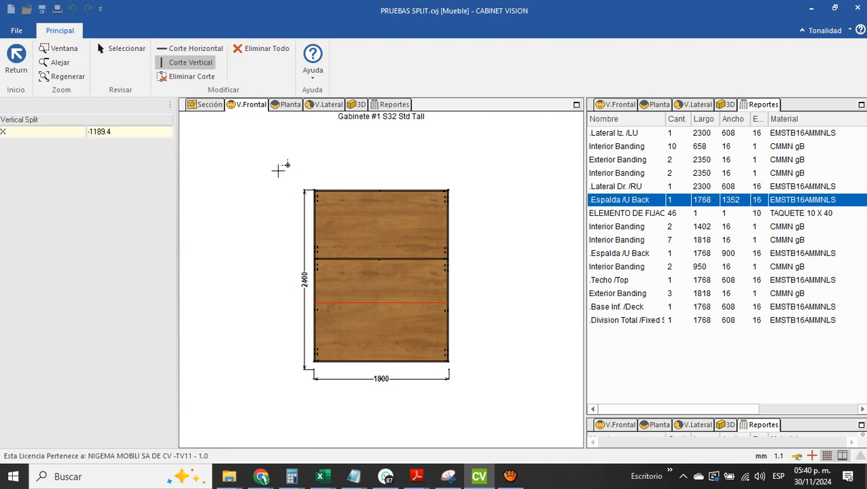
{"action": "left_click", "coordinate": [17, 60]}
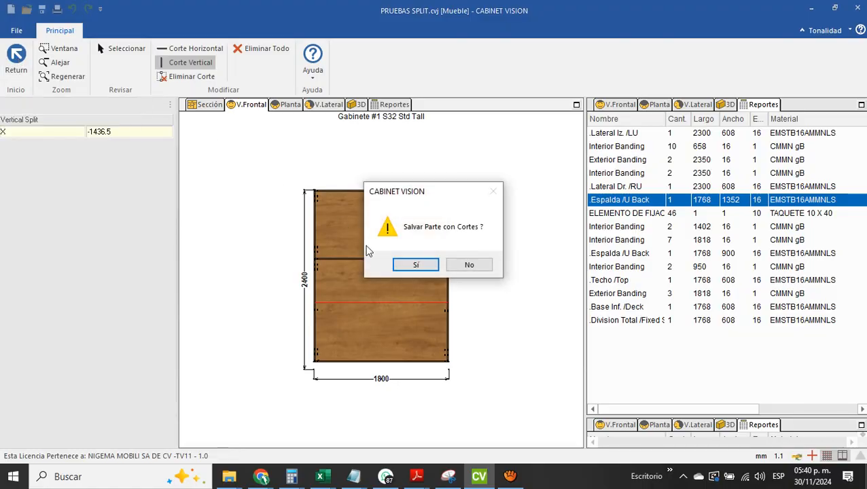
{"action": "left_click", "coordinate": [409, 266]}
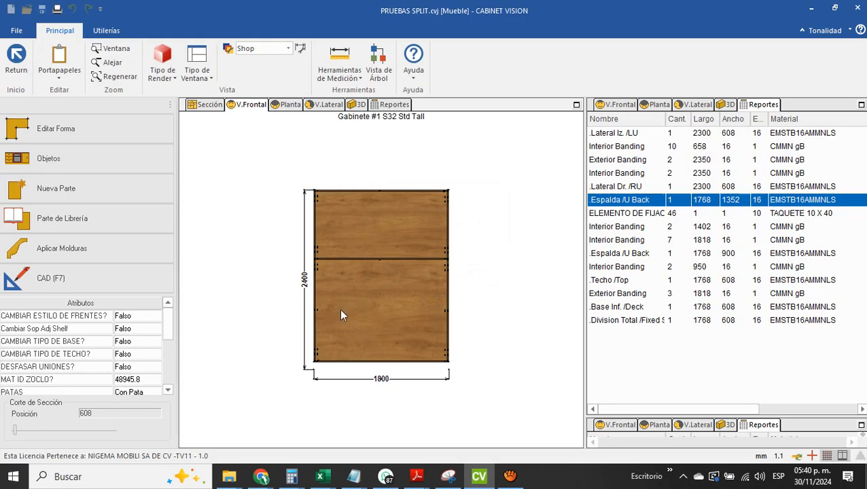
Inspect the split lower back in the 3D view and go back to the front view
{"action": "left_click", "coordinate": [358, 105]}
{"action": "mouse_move", "coordinate": [379, 254]}
{"action": "left_mouse_down"}
{"action": "mouse_move", "coordinate": [329, 290]}
{"action": "mouse_move", "coordinate": [304, 280]}
{"action": "left_mouse_up"}
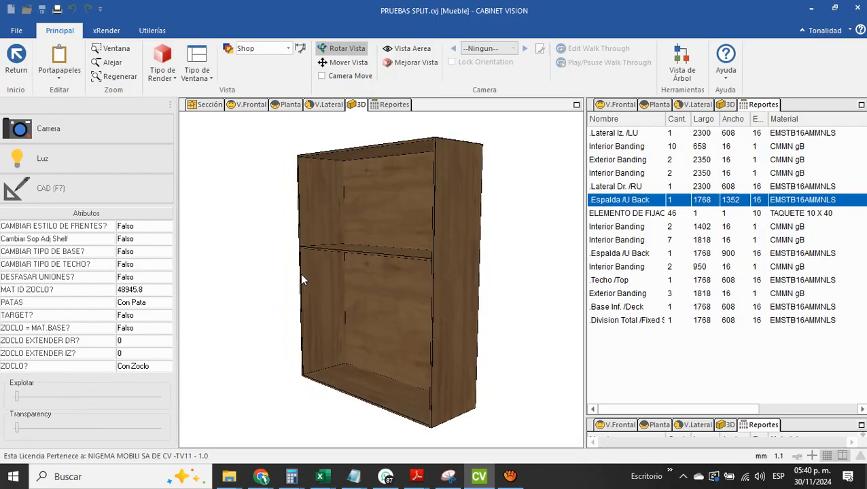
{"action": "left_click", "coordinate": [250, 105]}
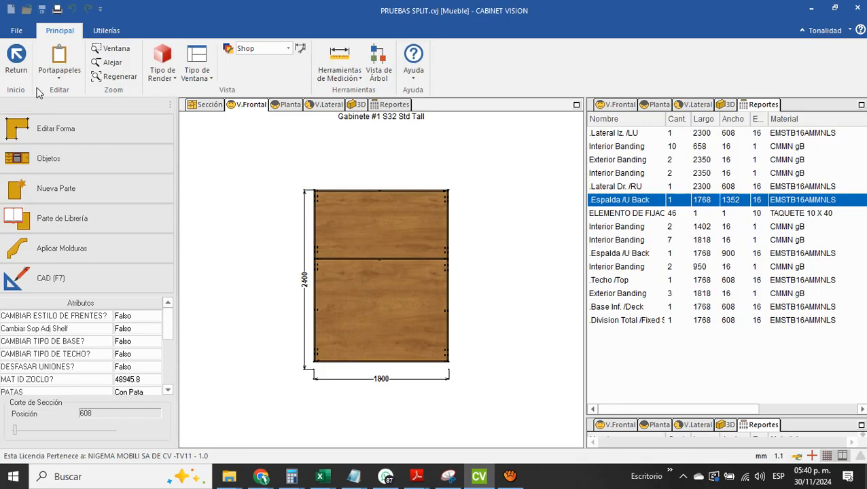
Exit to the room and reopen the cabinet to refresh its parts report, and sort the parts by name in ascending order
{"action": "left_click", "coordinate": [15, 60]}
{"action": "left_click", "coordinate": [15, 60]}
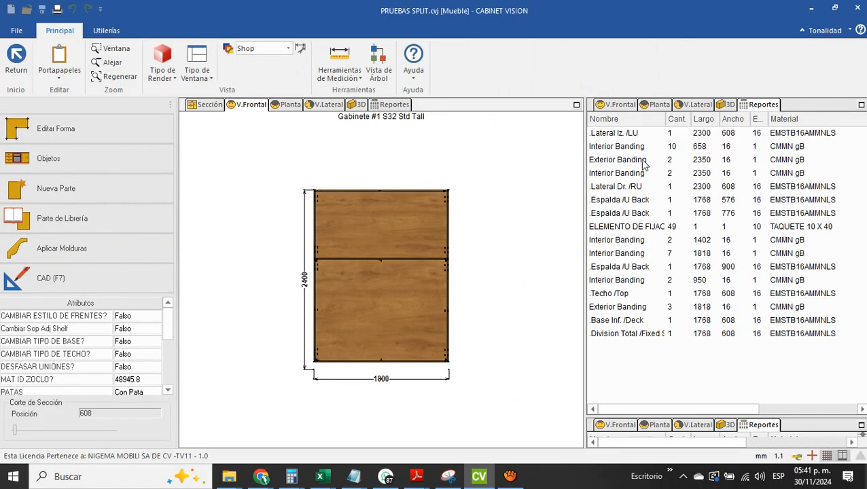
{"action": "left_click", "coordinate": [631, 120]}
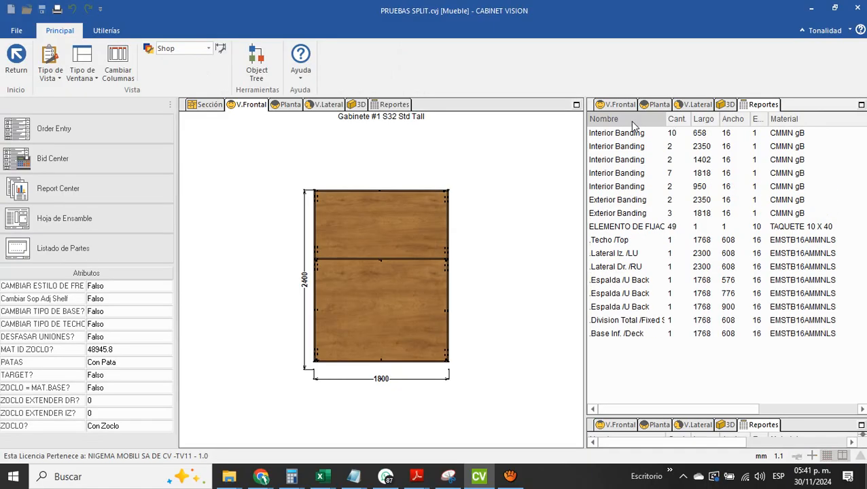
{"action": "left_click", "coordinate": [411, 234]}
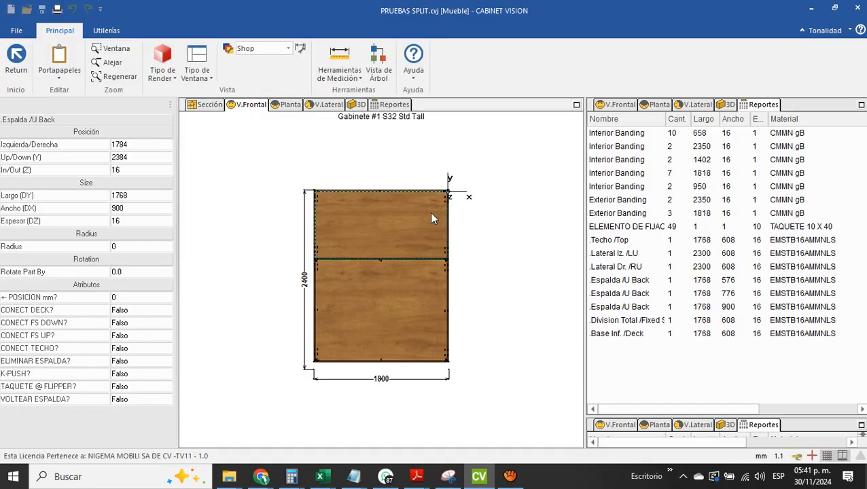
{"action": "left_click", "coordinate": [459, 209]}
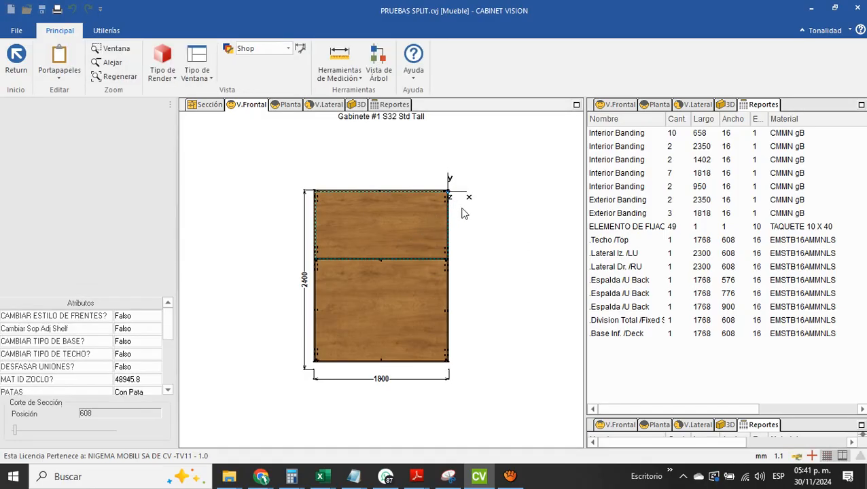
{"action": "left_click", "coordinate": [634, 121]}
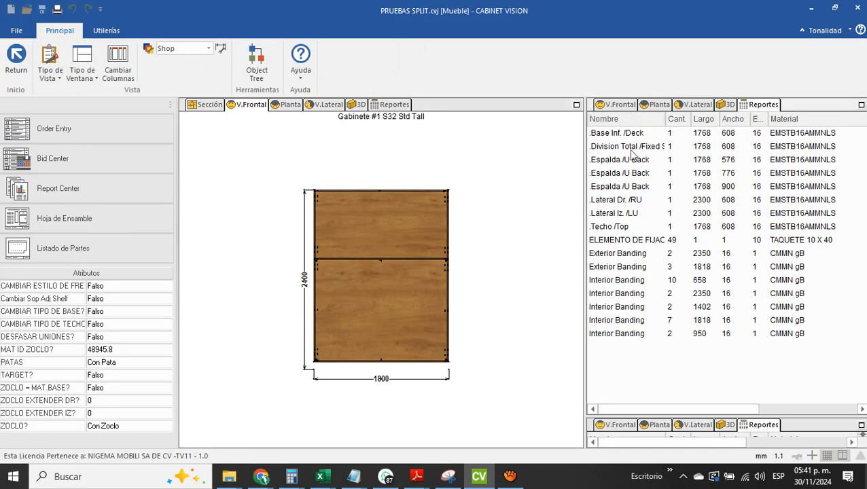
Compare the lower back panel's properties in the front view with the back entries in the parts report
{"action": "left_click", "coordinate": [414, 230]}
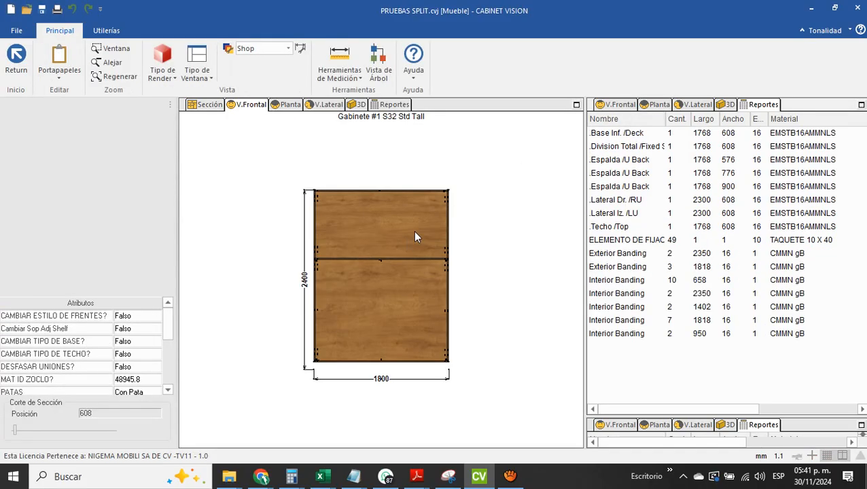
{"action": "left_click", "coordinate": [621, 118]}
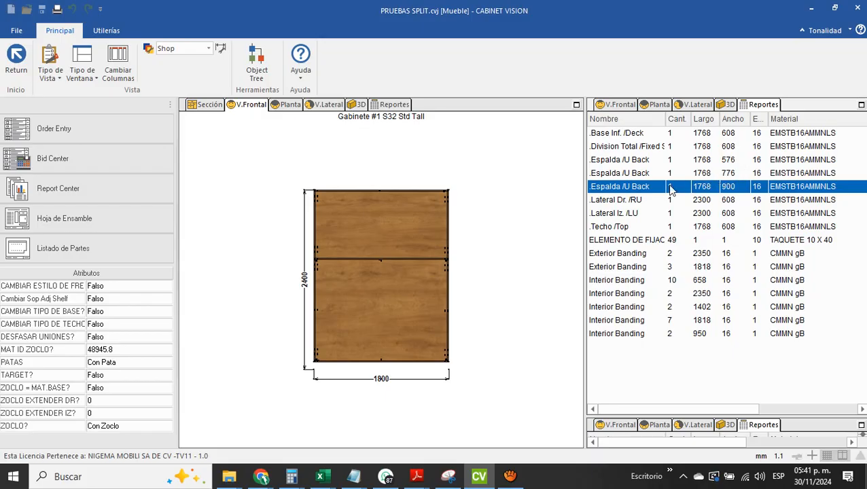
{"action": "left_click", "coordinate": [422, 291]}
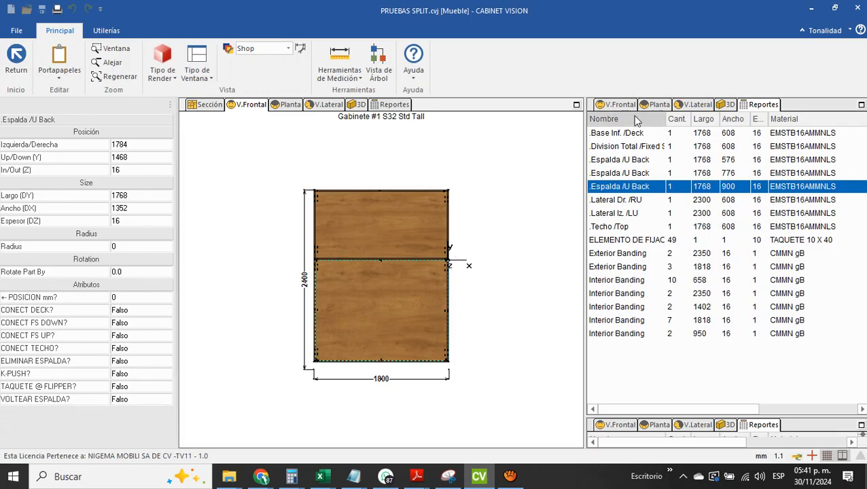
{"action": "key", "text": "Escape"}
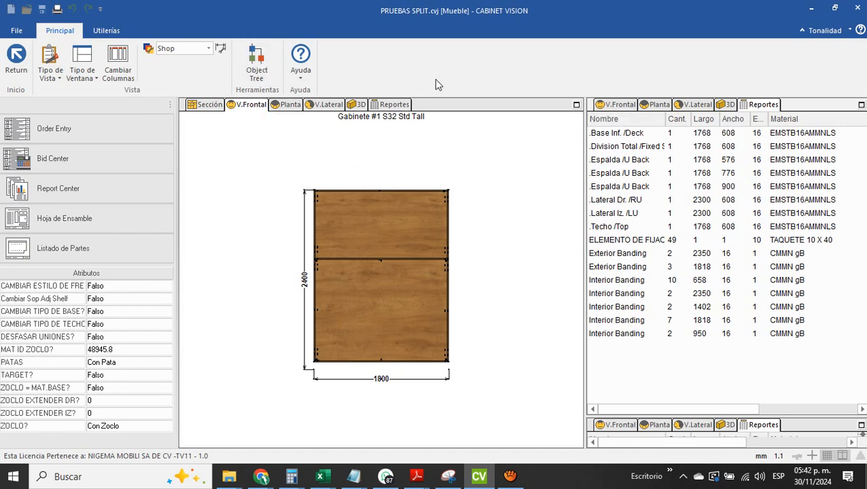
Inspect the parameters of both back panels under Case in the cabinet's object tree, including the lower back's _SPLITX1
{"action": "left_click", "coordinate": [257, 67]}
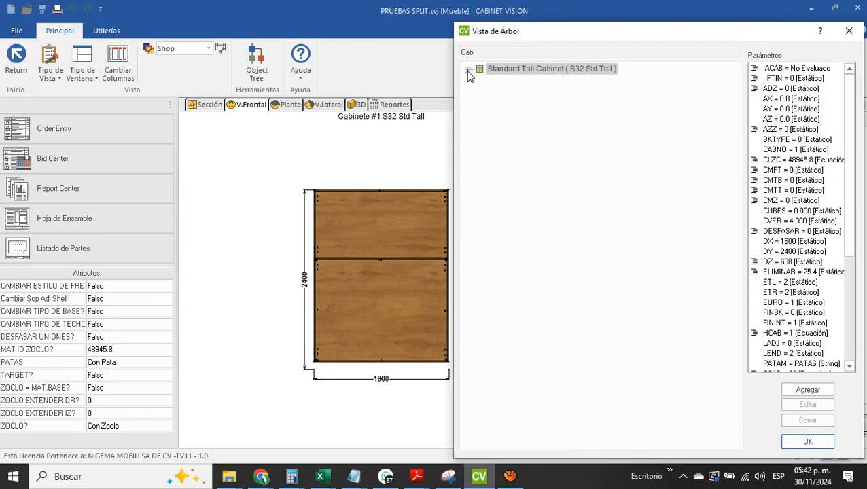
{"action": "left_click", "coordinate": [468, 69]}
{"action": "left_click", "coordinate": [480, 80]}
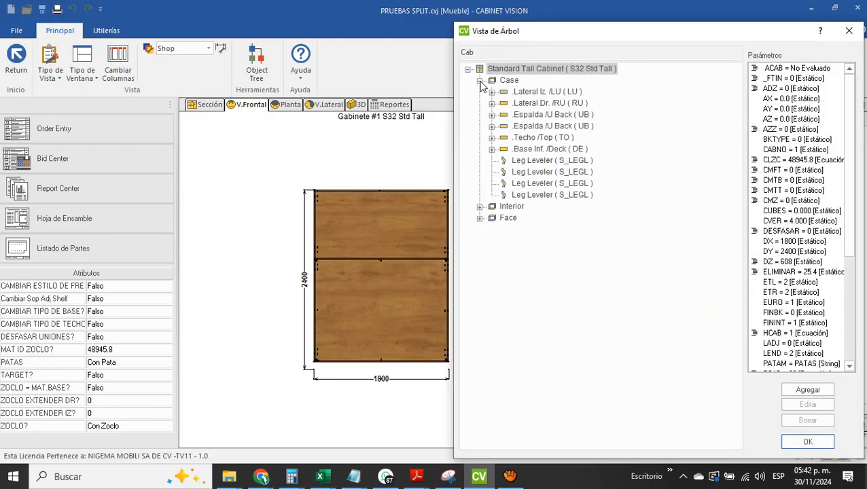
{"action": "left_click", "coordinate": [506, 117]}
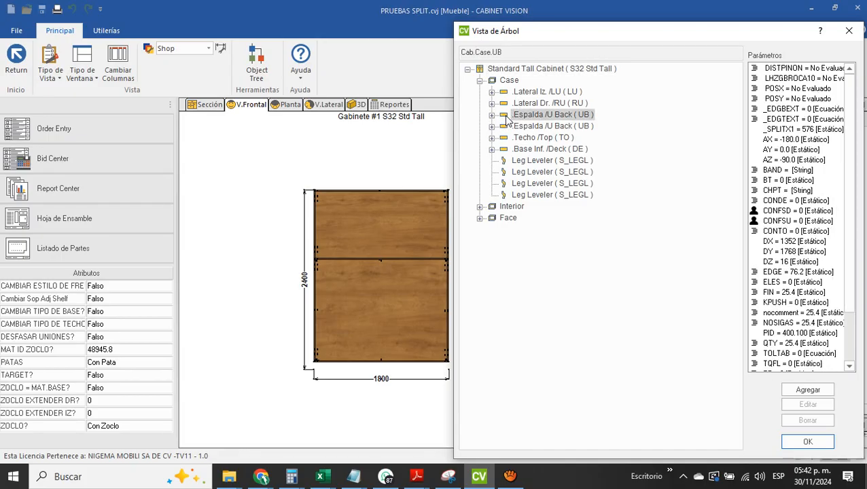
{"action": "left_click", "coordinate": [786, 130]}
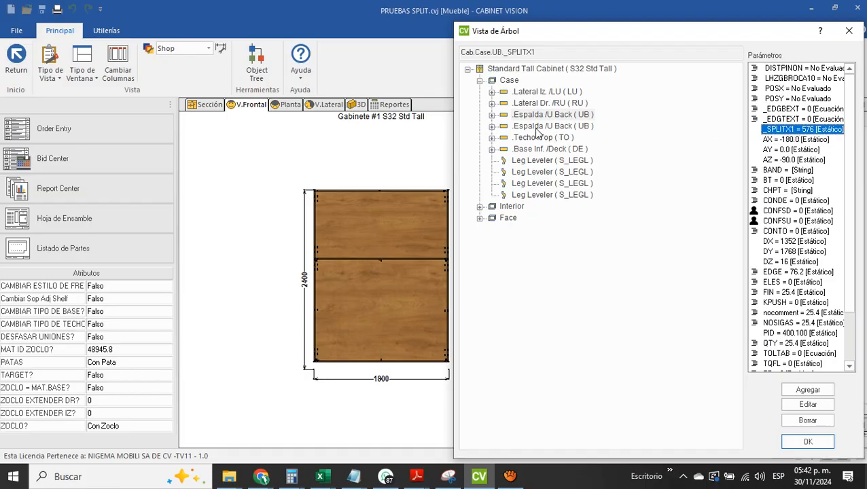
{"action": "left_click", "coordinate": [538, 128]}
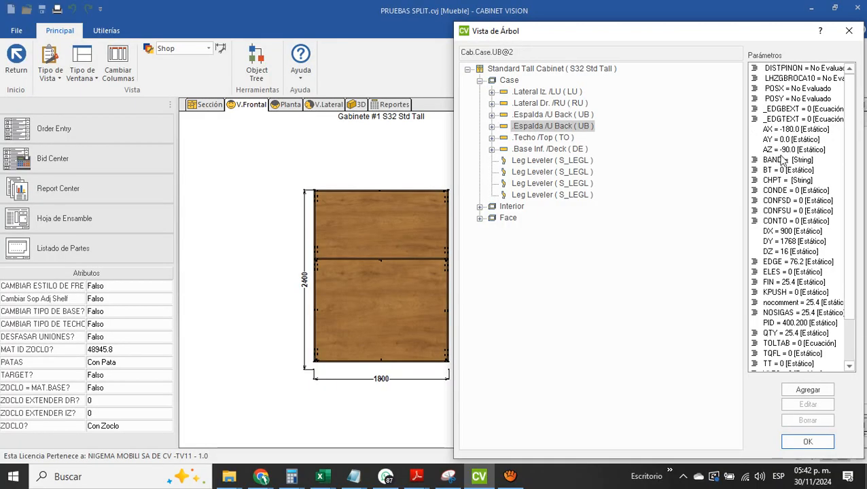
{"action": "left_click", "coordinate": [550, 116]}
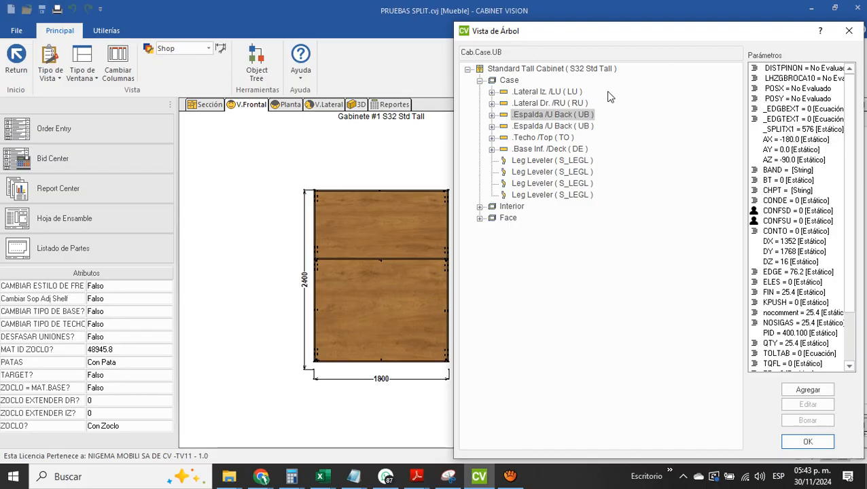
{"action": "key", "text": "Escape"}
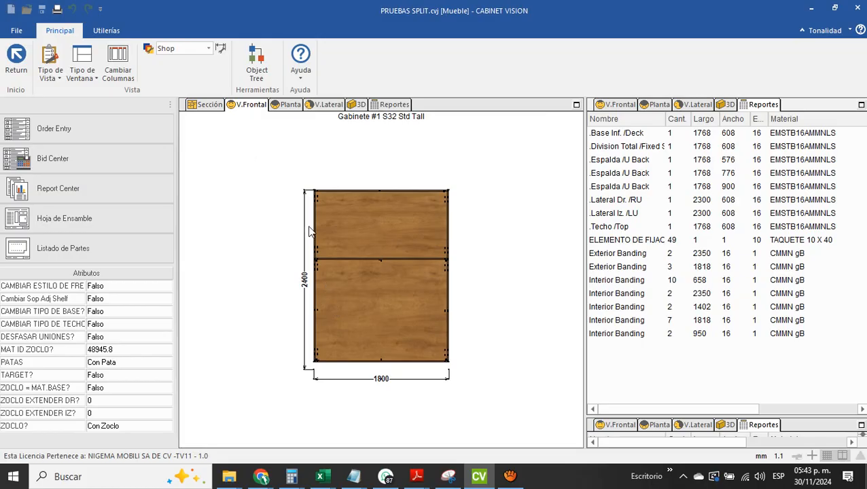
Open the lower back panel's part cuts, check the cut line and the drilling near the fixed shelf, and leave without changes
{"action": "left_click", "coordinate": [362, 316]}
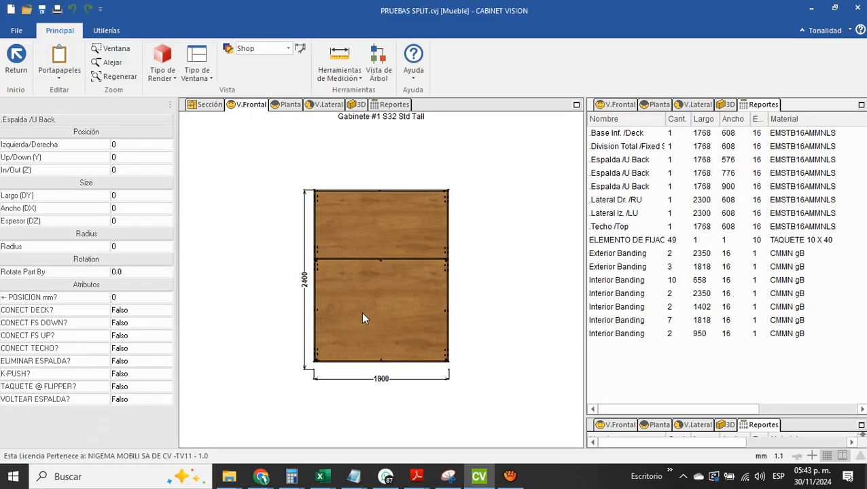
{"action": "right_click", "coordinate": [363, 316]}
{"action": "left_click", "coordinate": [416, 292]}
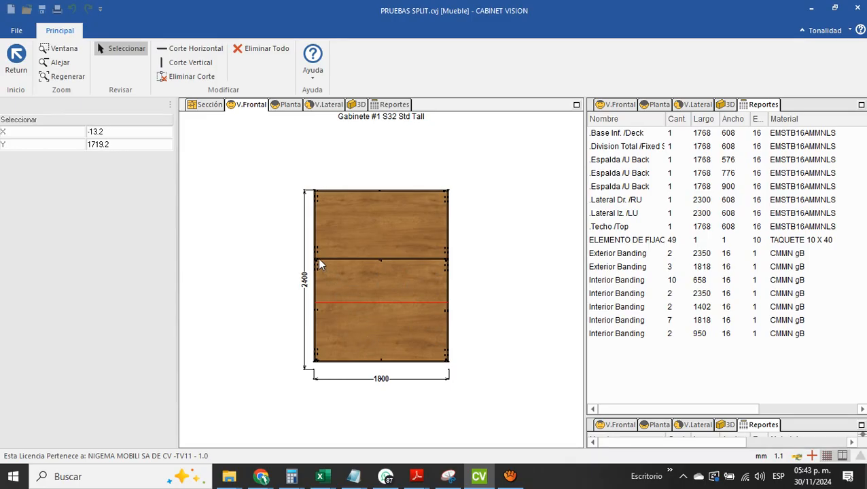
{"action": "scroll", "coordinate": [326, 267], "scroll_direction": "up", "scroll_amount": 2}
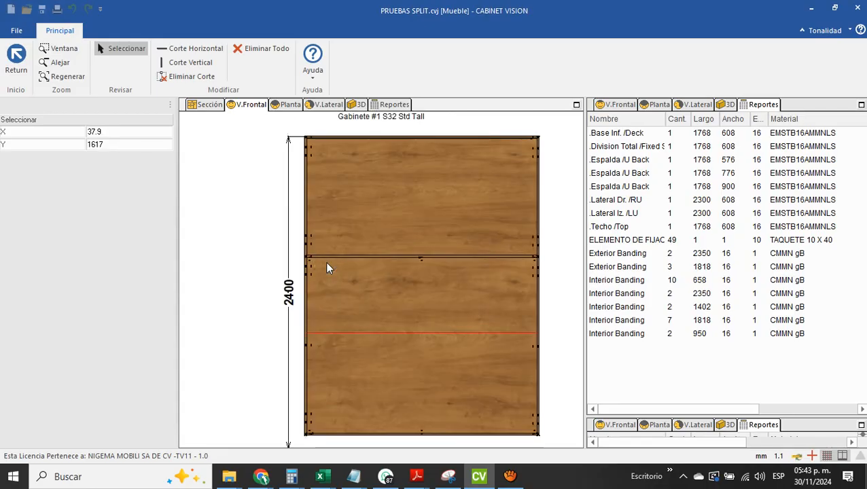
{"action": "scroll", "coordinate": [327, 267], "scroll_direction": "up", "scroll_amount": 2}
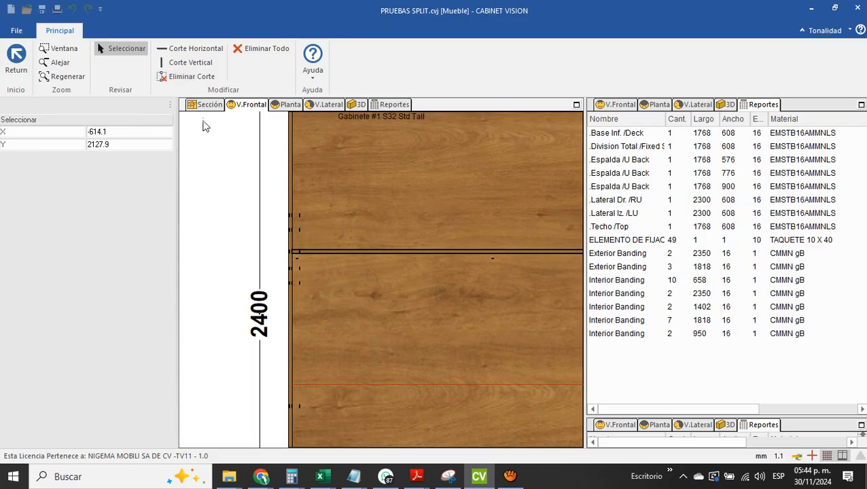
{"action": "key", "text": "Escape"}
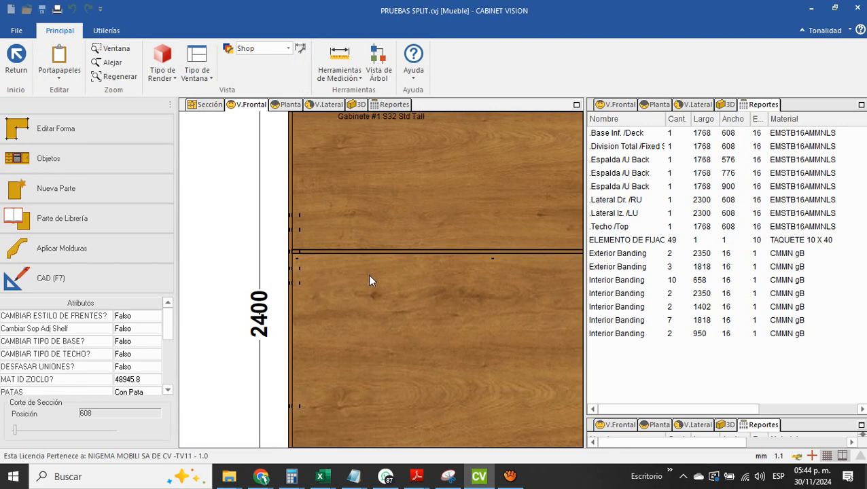
Exit to the room, reopen the tall cabinet, and set its front view to line rendering (Lineas)
{"action": "key", "text": "ctrl+Tab"}
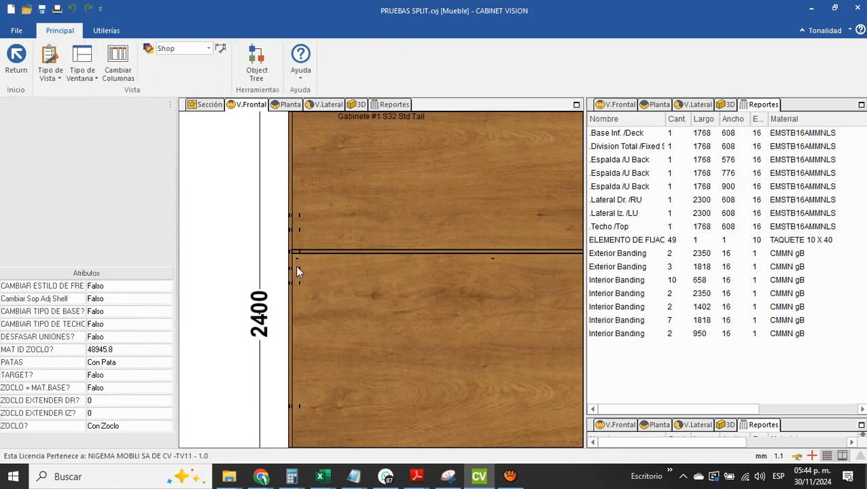
{"action": "left_click", "coordinate": [17, 60]}
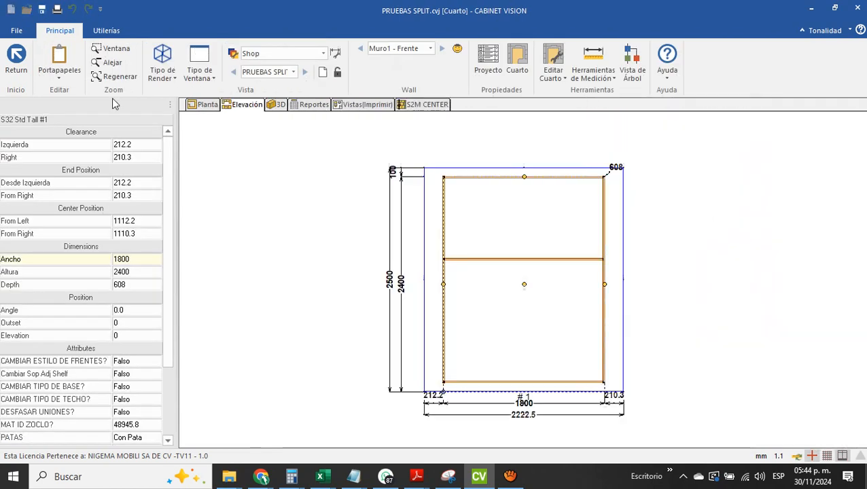
{"action": "double_click", "coordinate": [529, 304]}
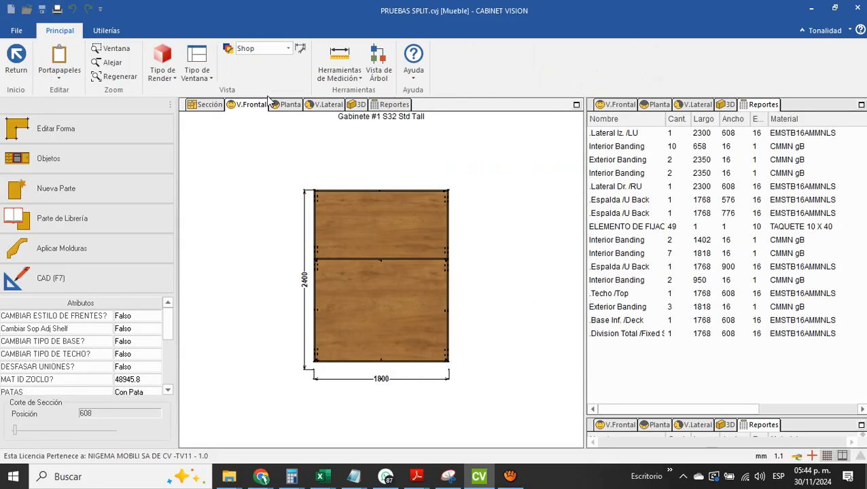
{"action": "left_click", "coordinate": [163, 76]}
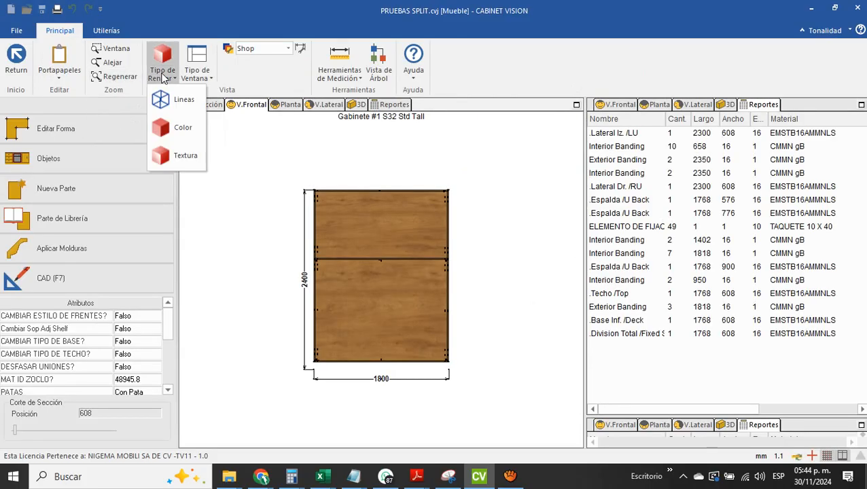
{"action": "left_click", "coordinate": [180, 97]}
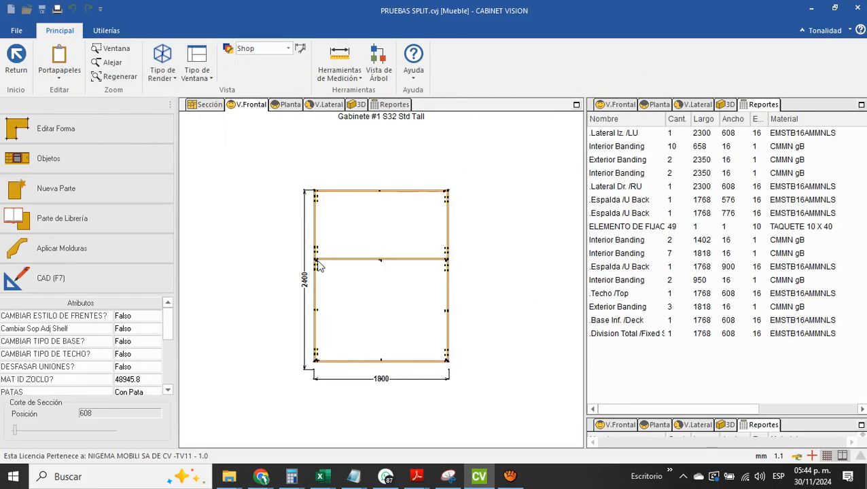
Examine the dowel positions along the side, fixed shelf and base around the lower back panel in the front view
{"action": "scroll", "coordinate": [313, 255], "scroll_direction": "up", "scroll_amount": 4}
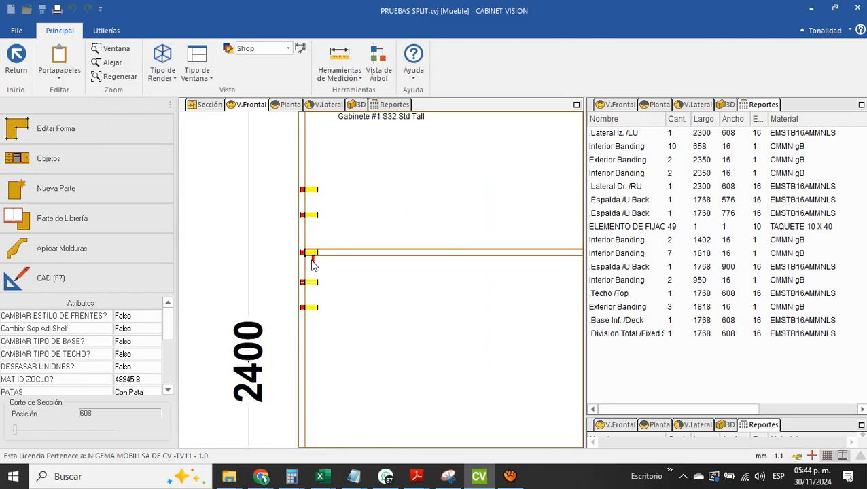
{"action": "scroll", "coordinate": [312, 265], "scroll_direction": "down", "scroll_amount": 3}
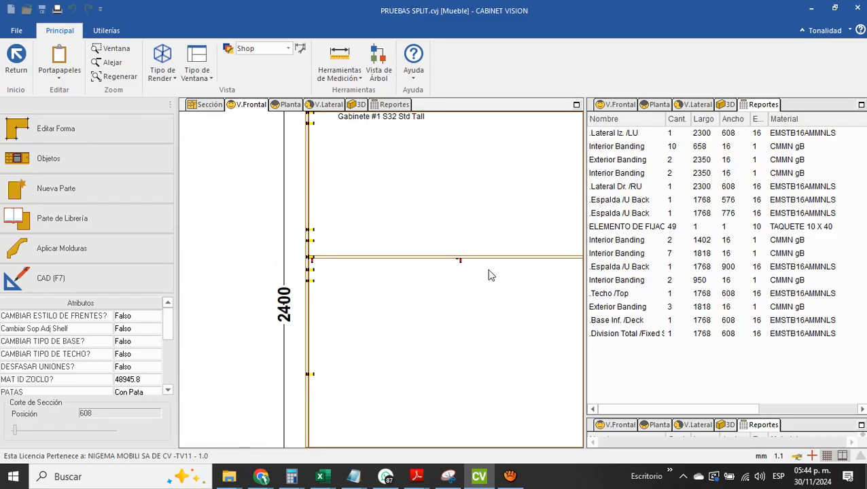
{"action": "scroll", "coordinate": [491, 275], "scroll_direction": "down", "scroll_amount": 4}
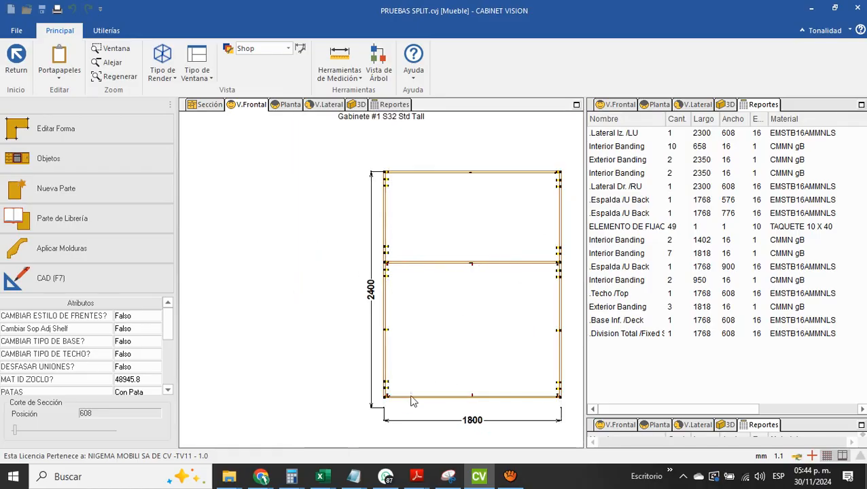
{"action": "scroll", "coordinate": [393, 410], "scroll_direction": "up", "scroll_amount": 3}
{"action": "scroll", "coordinate": [392, 409], "scroll_direction": "down", "scroll_amount": 2}
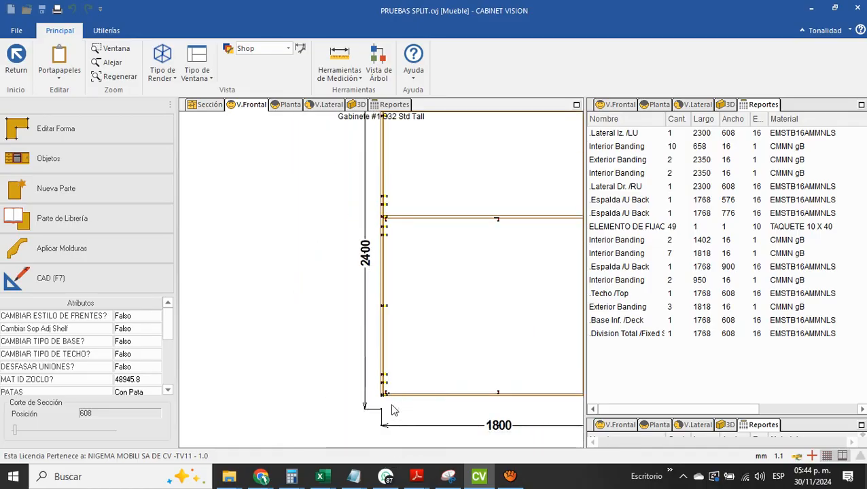
{"action": "scroll", "coordinate": [485, 407], "scroll_direction": "down", "scroll_amount": 2}
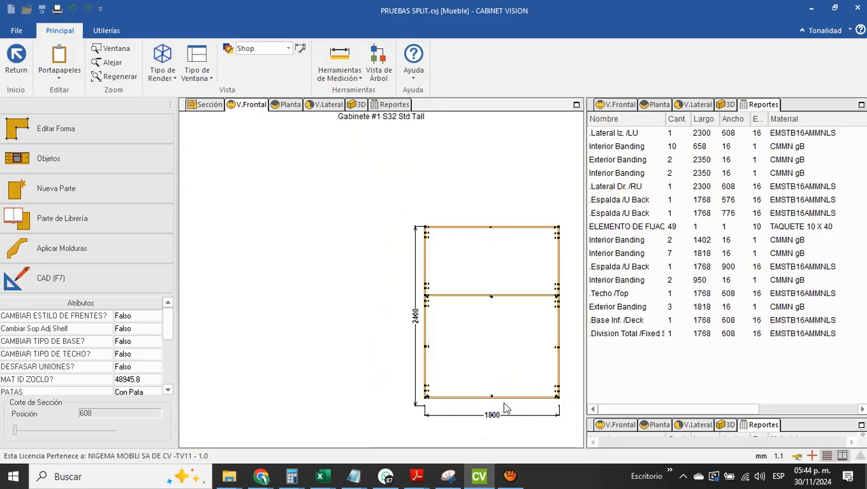
{"action": "scroll", "coordinate": [498, 407], "scroll_direction": "up", "scroll_amount": 2}
Open the lower back panel as a part to review its machining on the Back plane, and return to the cabinet
{"action": "left_click", "coordinate": [480, 347]}
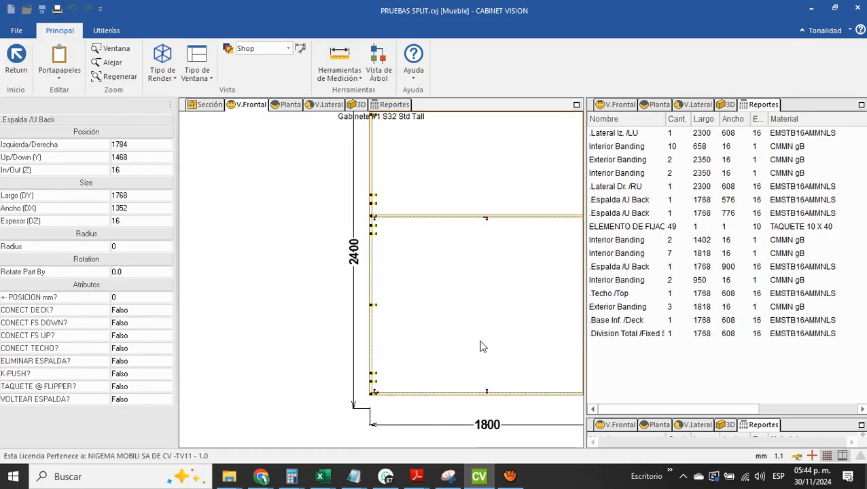
{"action": "double_click", "coordinate": [480, 347]}
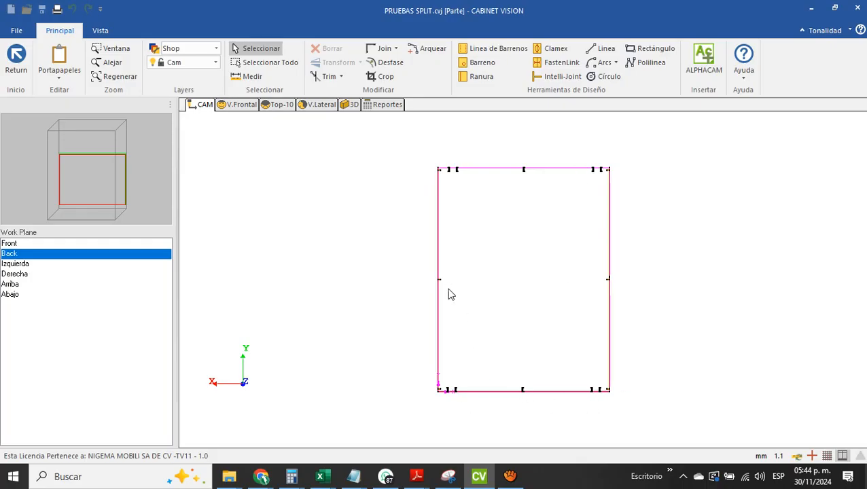
{"action": "left_click", "coordinate": [19, 68]}
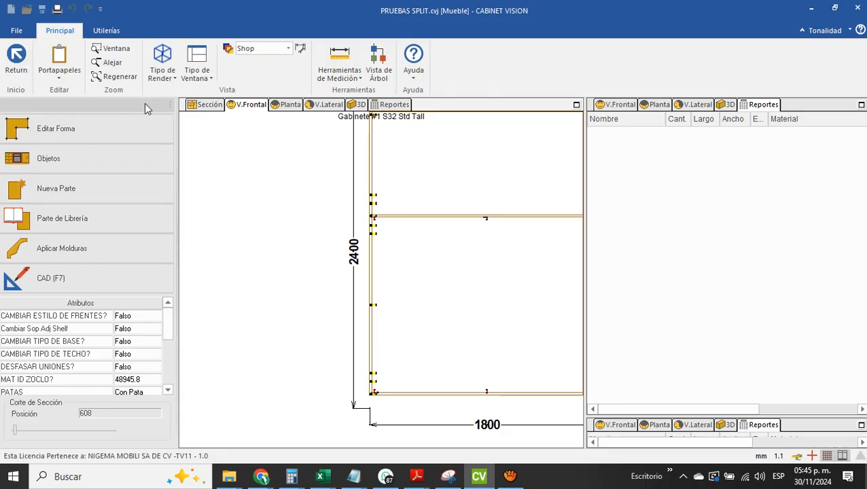
Return to the room and open the S2M Center parts list
{"action": "left_click", "coordinate": [123, 77]}
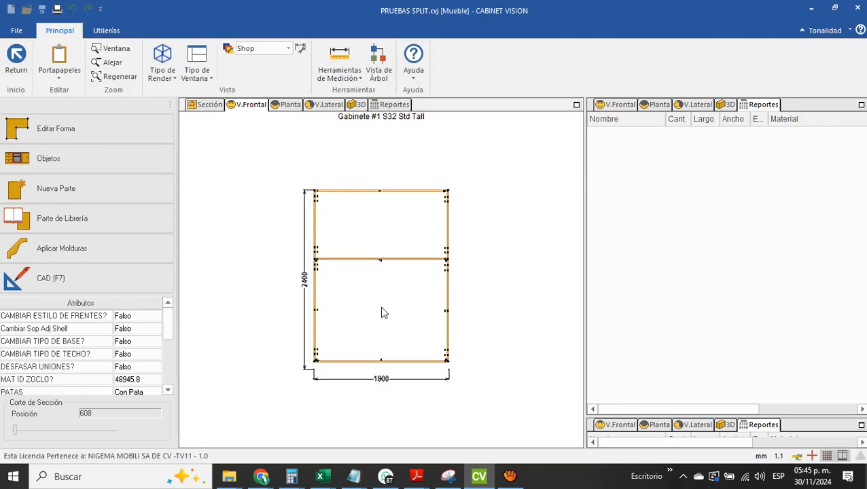
{"action": "left_click", "coordinate": [17, 61]}
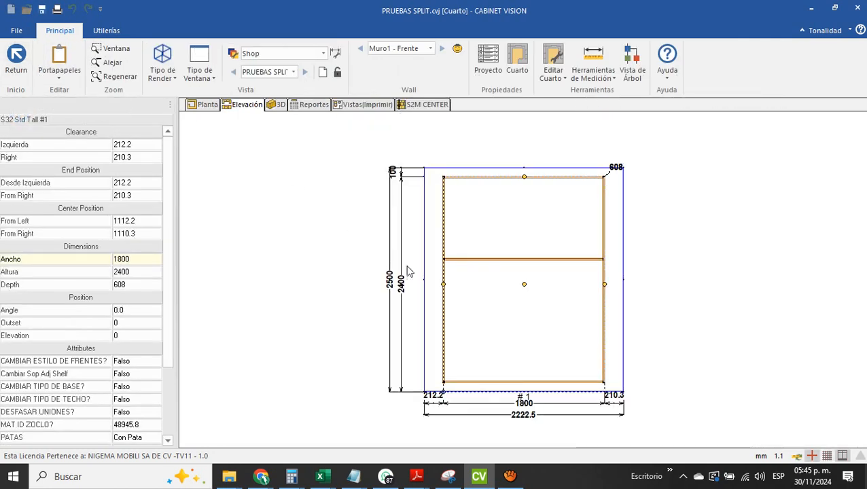
{"action": "left_click", "coordinate": [424, 106]}
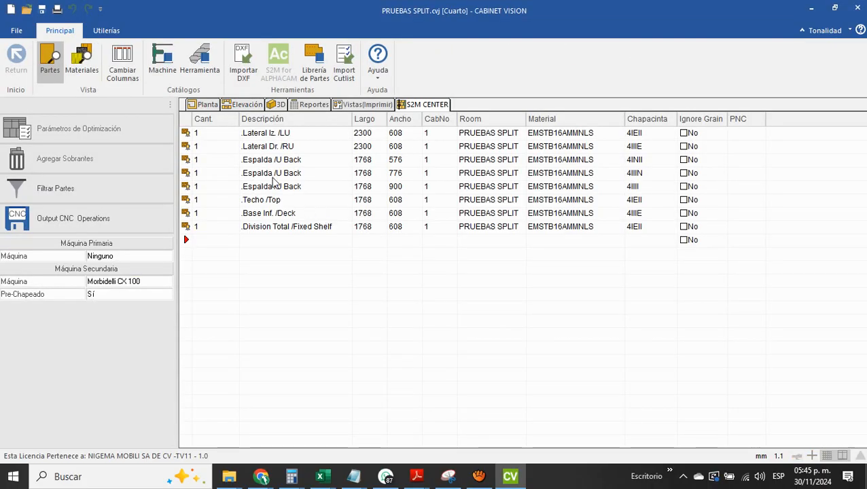
Review the 900, 576 and 776 mm wide back panel entries in the S2M parts list
{"action": "left_click", "coordinate": [188, 187]}
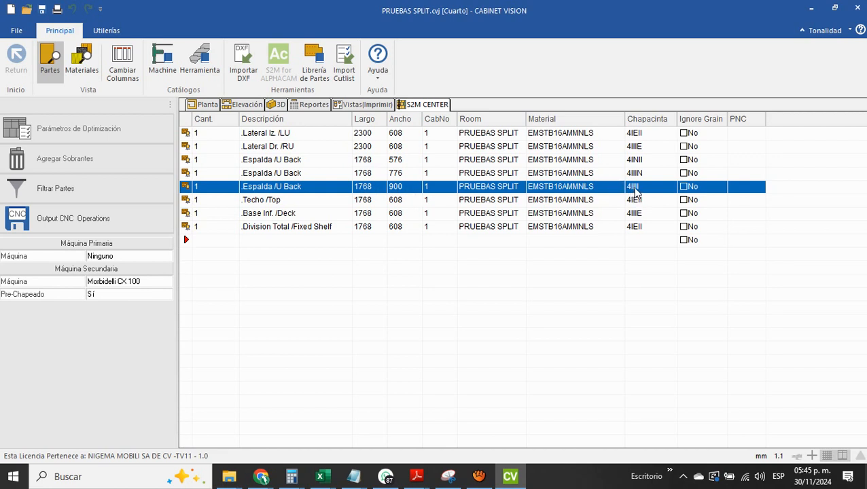
{"action": "left_click", "coordinate": [280, 161]}
{"action": "left_click", "coordinate": [206, 163]}
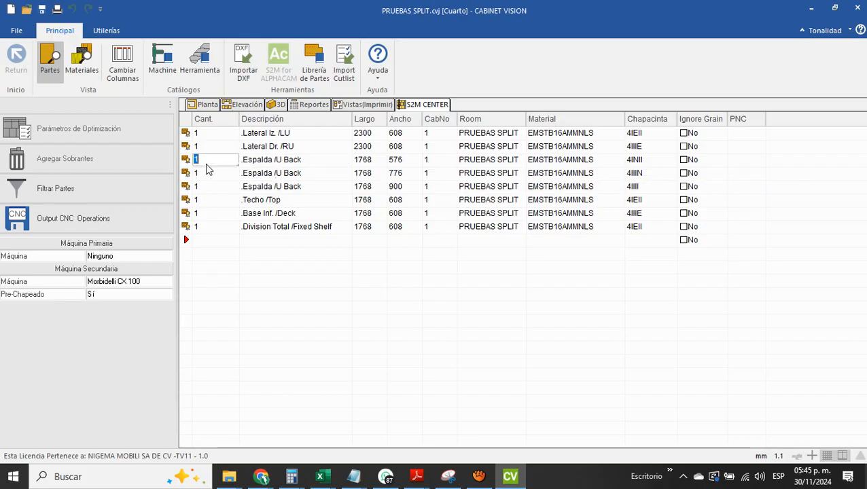
{"action": "left_click", "coordinate": [207, 176]}
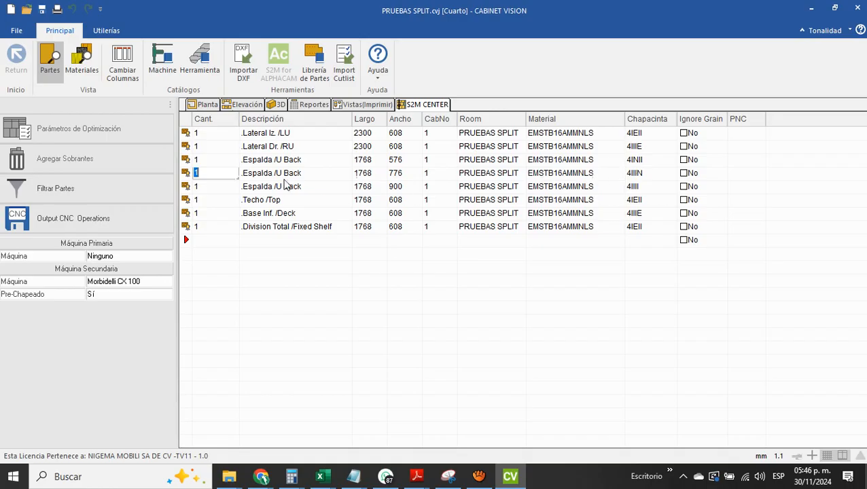
Process the 576 and 776 mm wide back panels for CNC output on the Morbidelli CX 100
{"action": "left_click", "coordinate": [187, 162]}
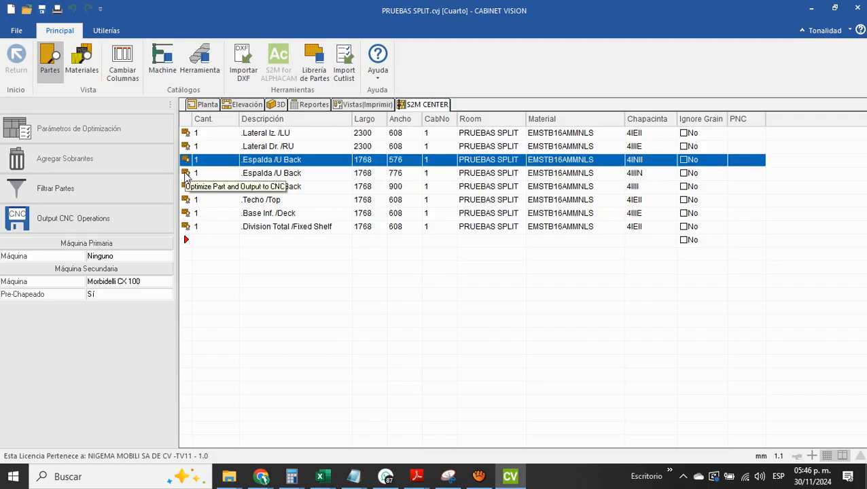
{"action": "left_click", "coordinate": [186, 174], "text": "shift"}
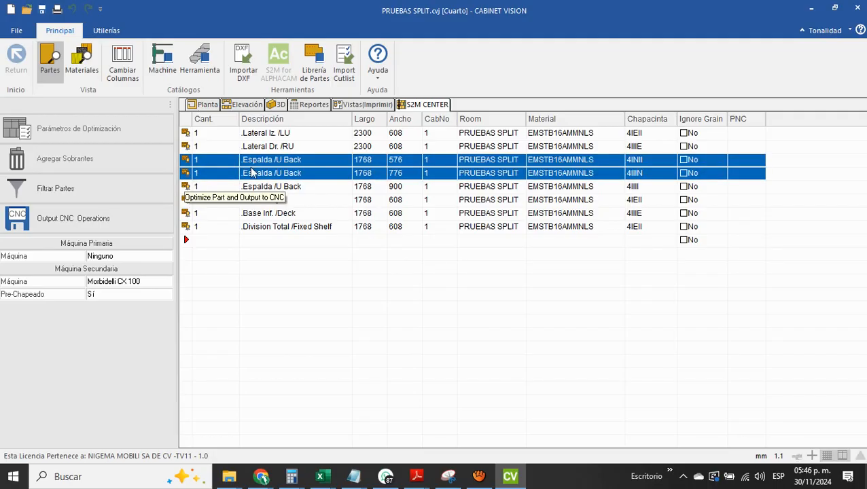
{"action": "left_click", "coordinate": [150, 221]}
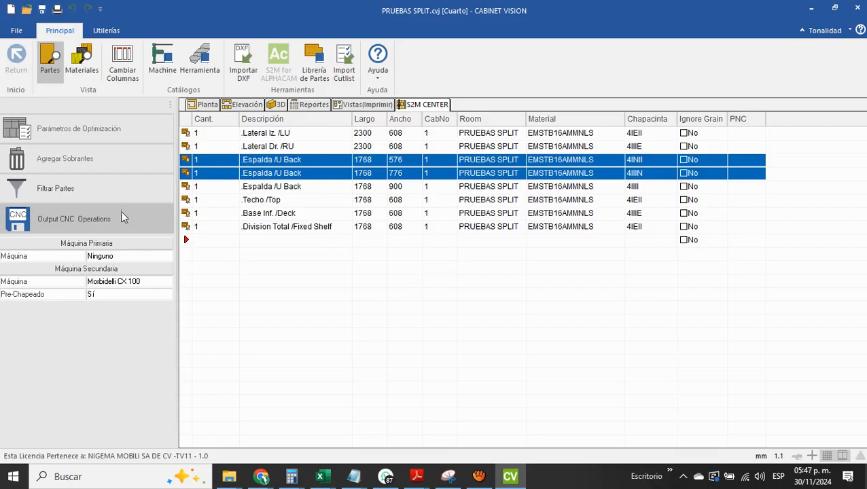
{"action": "left_click", "coordinate": [87, 223]}
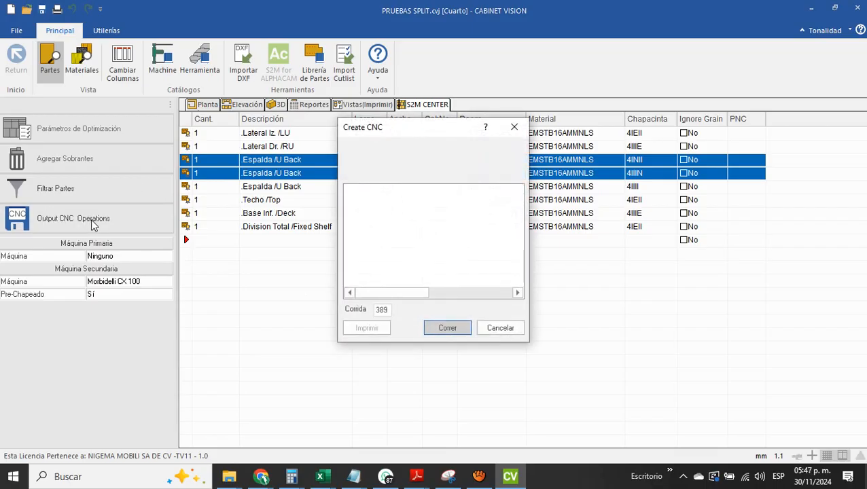
{"action": "left_click", "coordinate": [452, 330]}
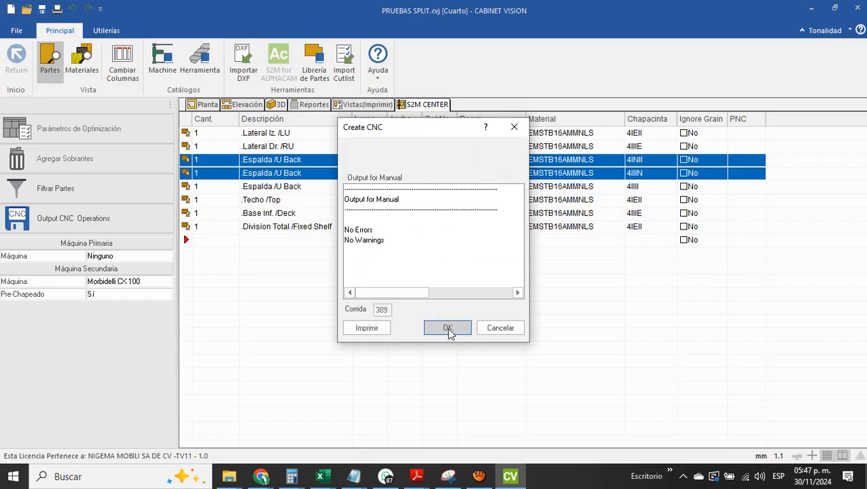
{"action": "left_click", "coordinate": [449, 329]}
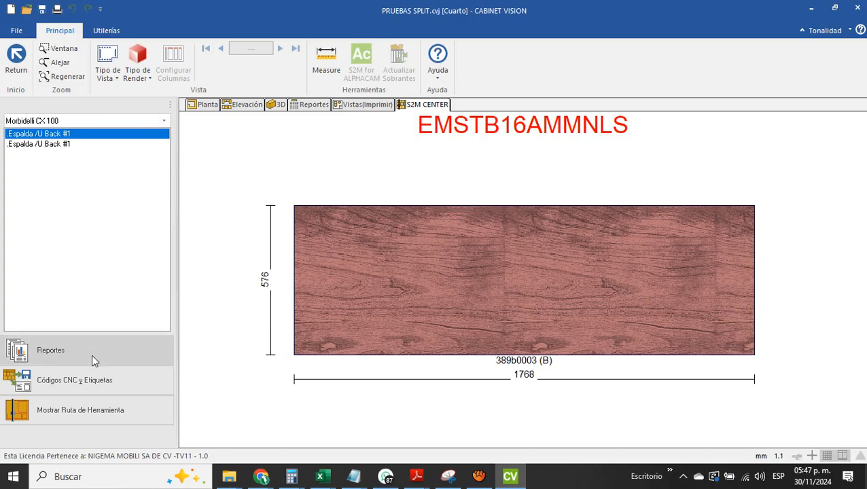
Show the tool paths of the 576 and 776 mm back panels to check their edge drilling
{"action": "left_click", "coordinate": [94, 412]}
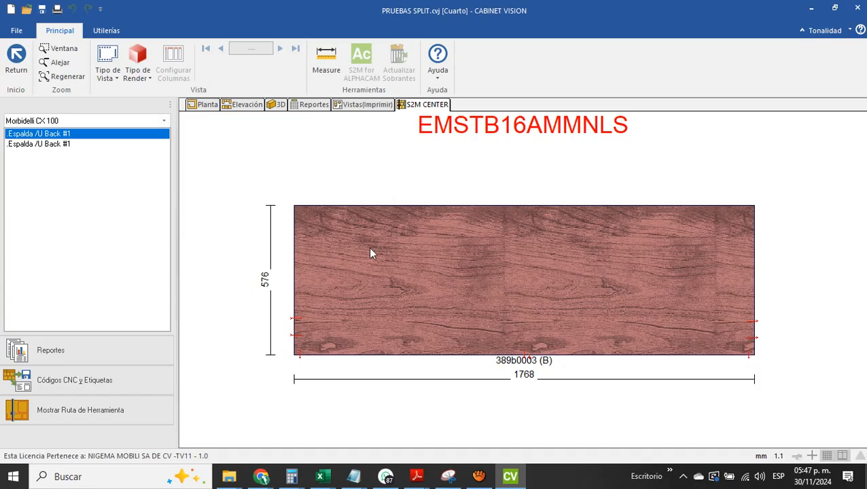
{"action": "left_click", "coordinate": [53, 144]}
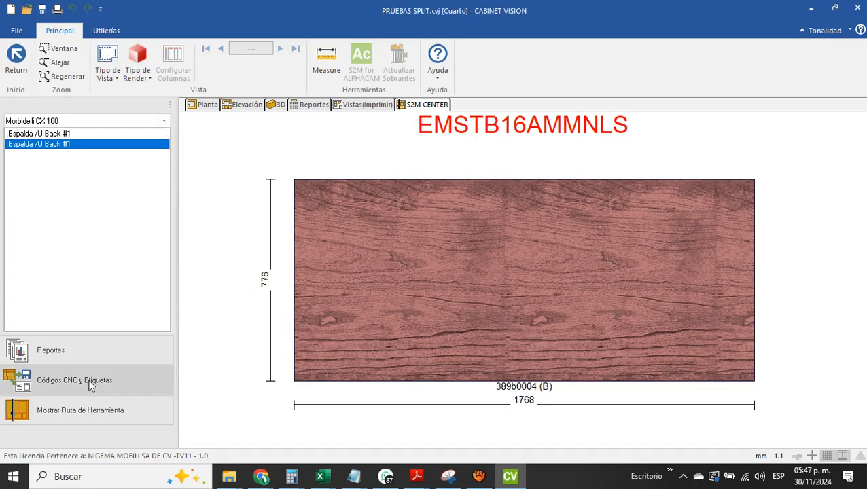
{"action": "left_click", "coordinate": [93, 407]}
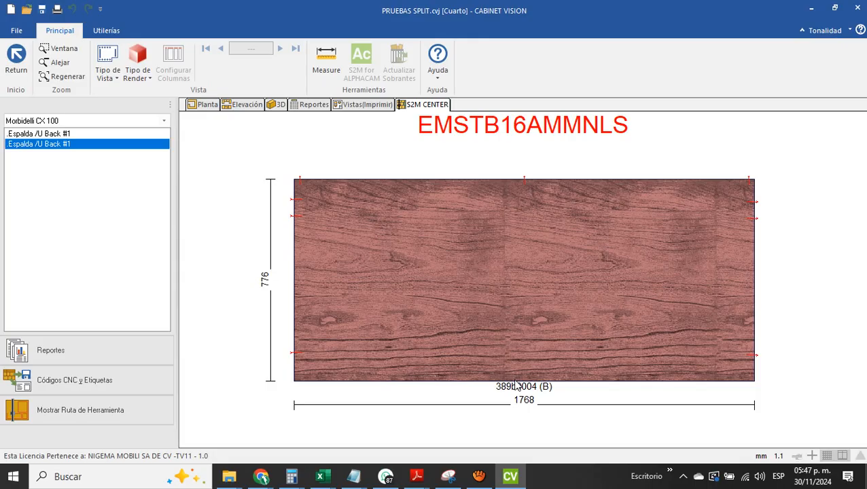
{"action": "left_click", "coordinate": [48, 134]}
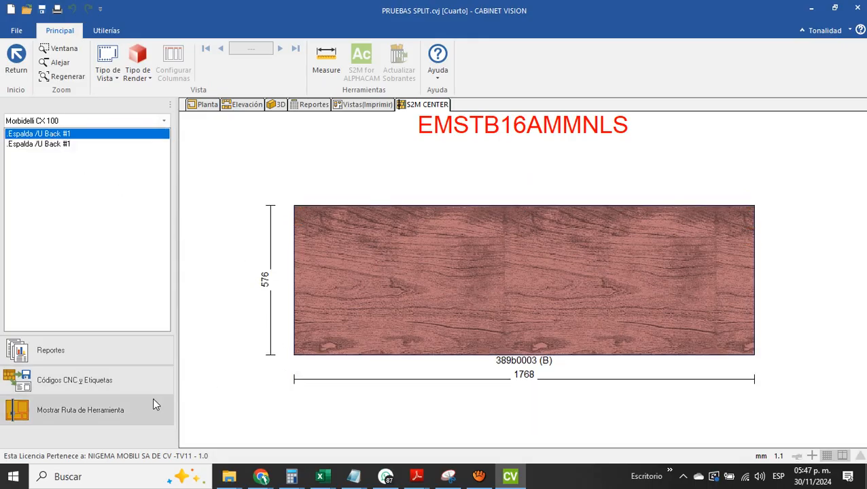
{"action": "left_click", "coordinate": [129, 406]}
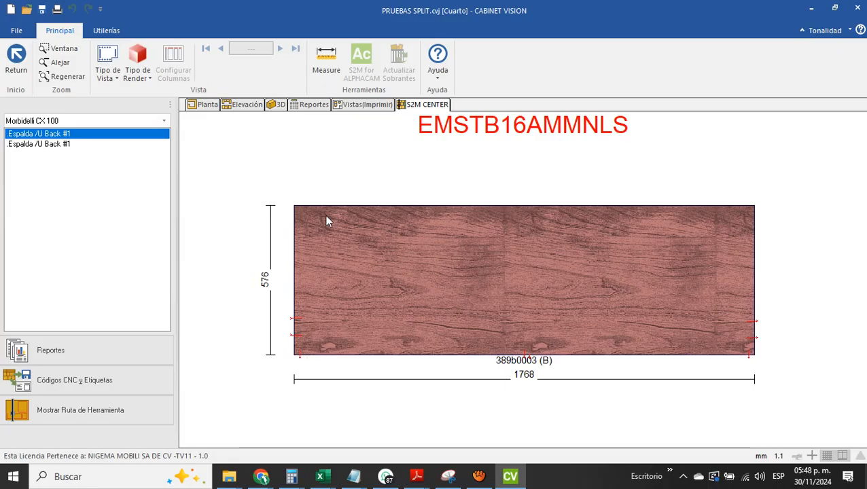
Generate the Morbidelli CX 100 CNC code for both back panels without saving the project state
{"action": "left_click", "coordinate": [123, 376]}
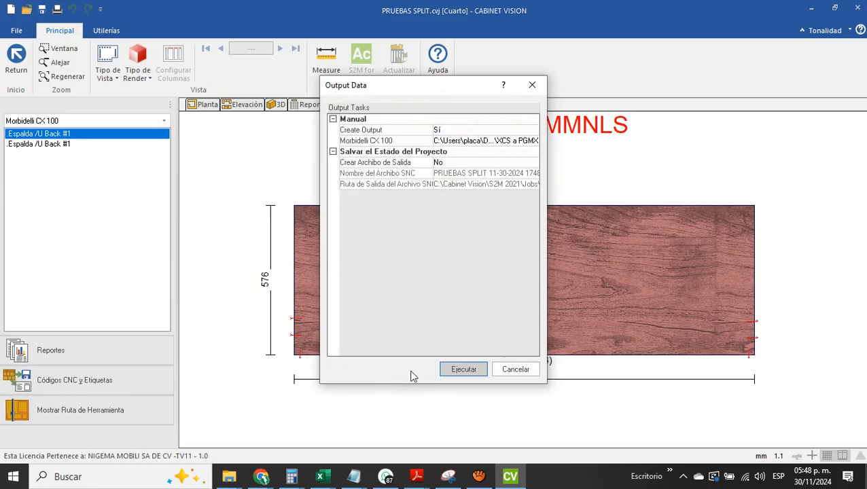
{"action": "left_click", "coordinate": [462, 370]}
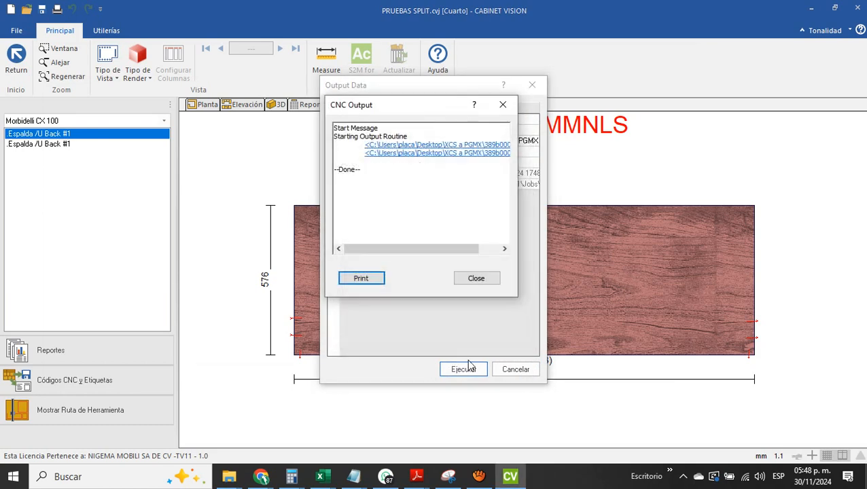
{"action": "left_click", "coordinate": [476, 280]}
{"action": "left_click", "coordinate": [464, 370]}
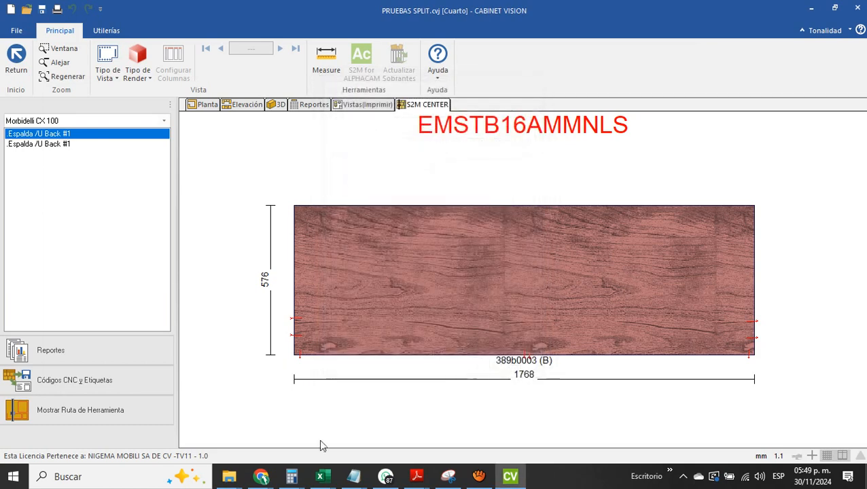
Switch to the XCS a PGMX folder in File Explorer and review the part list in CncRun389.txt
{"action": "mouse_move", "coordinate": [229, 476]}
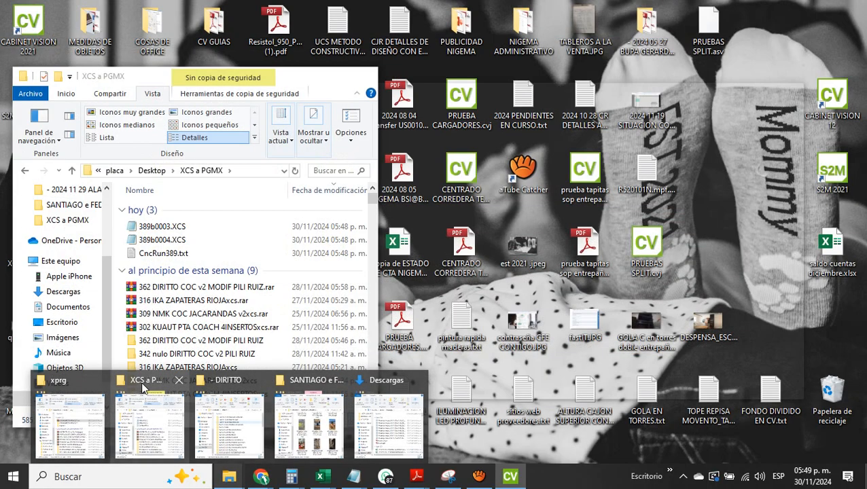
{"action": "left_click", "coordinate": [137, 442]}
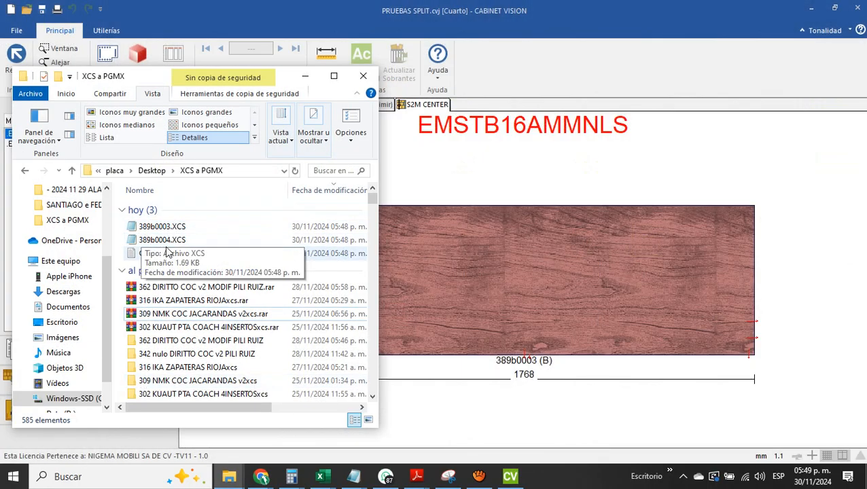
{"action": "double_click", "coordinate": [134, 255]}
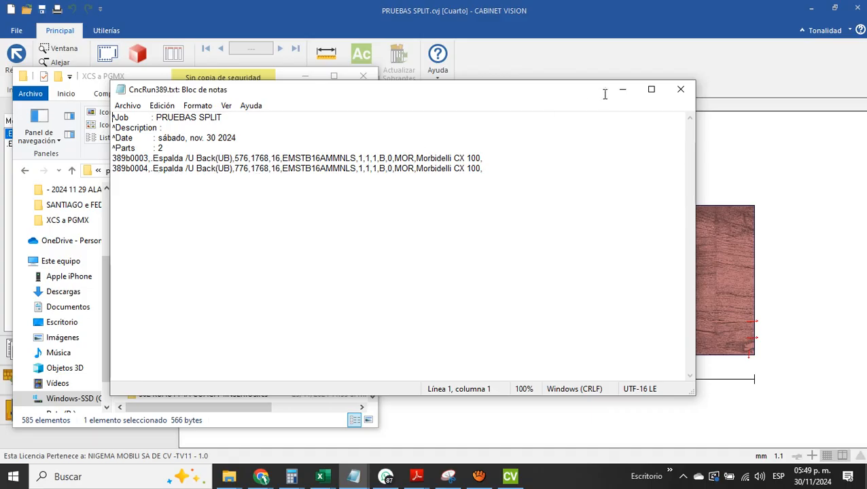
{"action": "left_click", "coordinate": [682, 91]}
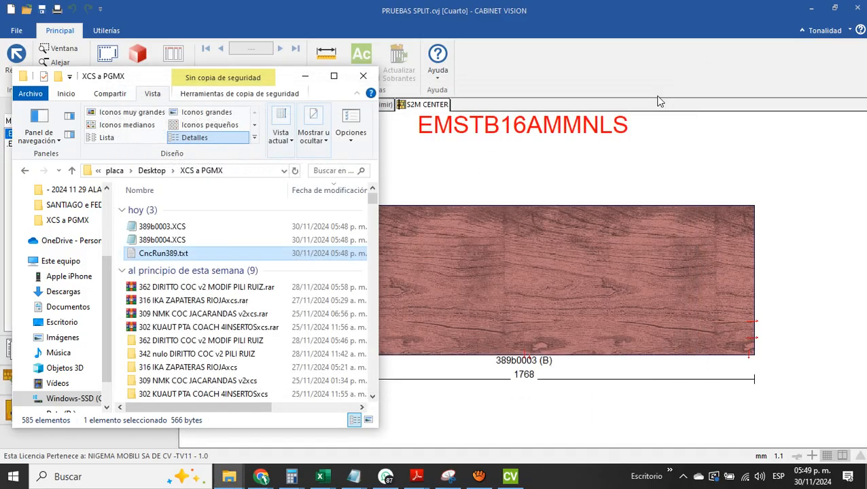
Open 389b0003.XCS in Notepad and examine the diameter values of Drill 6, Drill 7 and Drill 8
{"action": "left_click", "coordinate": [136, 227]}
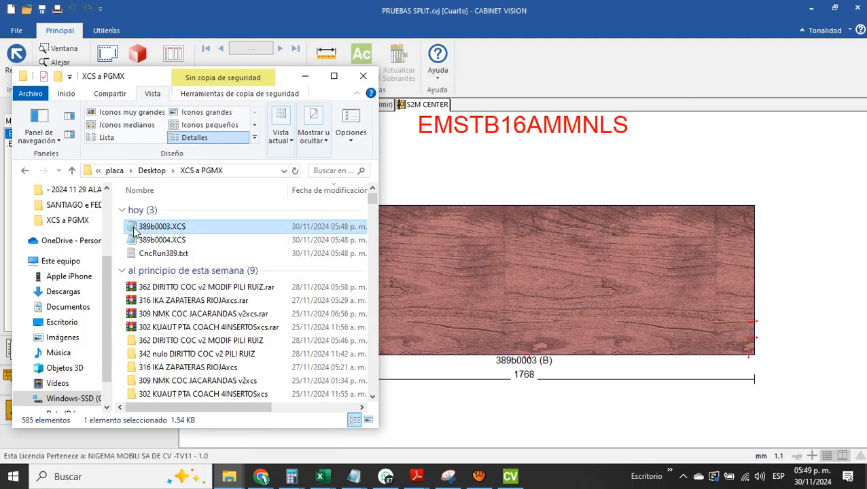
{"action": "double_click", "coordinate": [134, 231]}
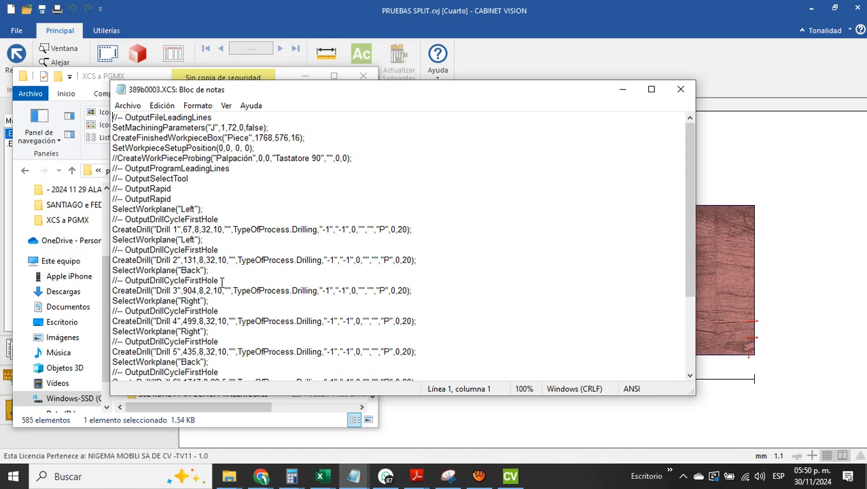
{"action": "scroll", "coordinate": [221, 282], "scroll_direction": "down", "scroll_amount": 1}
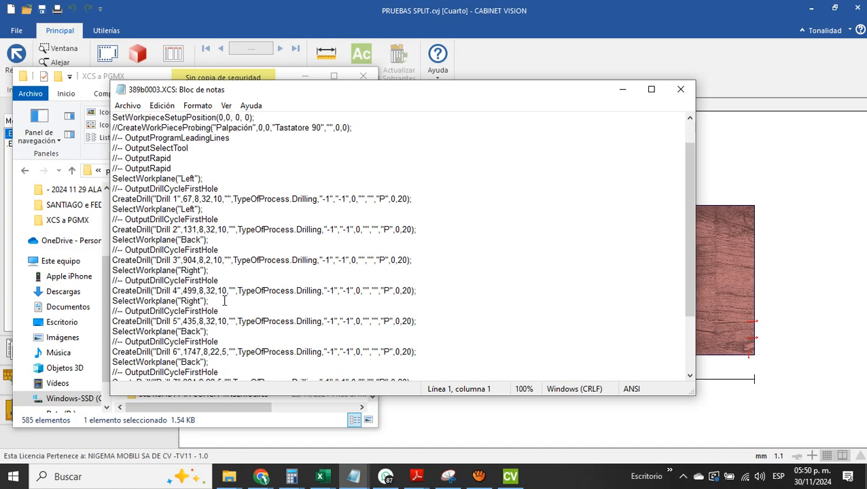
{"action": "scroll", "coordinate": [225, 301], "scroll_direction": "down", "scroll_amount": 2}
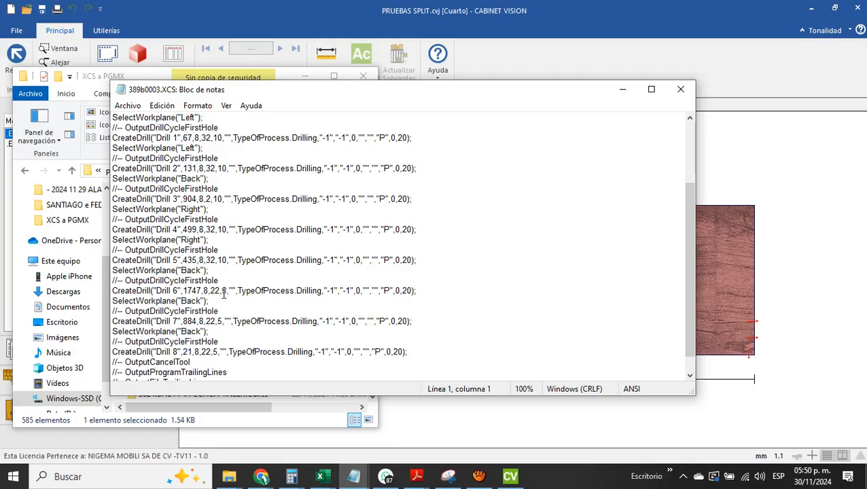
{"action": "left_click", "coordinate": [224, 293]}
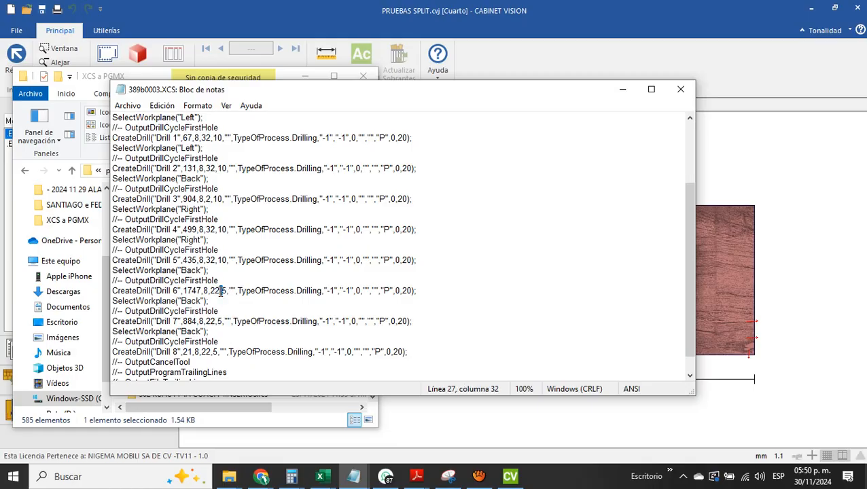
{"action": "left_click_drag", "start_coordinate": [223, 291], "coordinate": [234, 291]}
{"action": "left_click_drag", "start_coordinate": [223, 322], "coordinate": [216, 322]}
{"action": "left_click_drag", "start_coordinate": [219, 352], "coordinate": [211, 352]}
Set the Drill 6 block apart with a blank line before and after it
{"action": "left_click", "coordinate": [113, 270]}
{"action": "key", "text": "Return"}
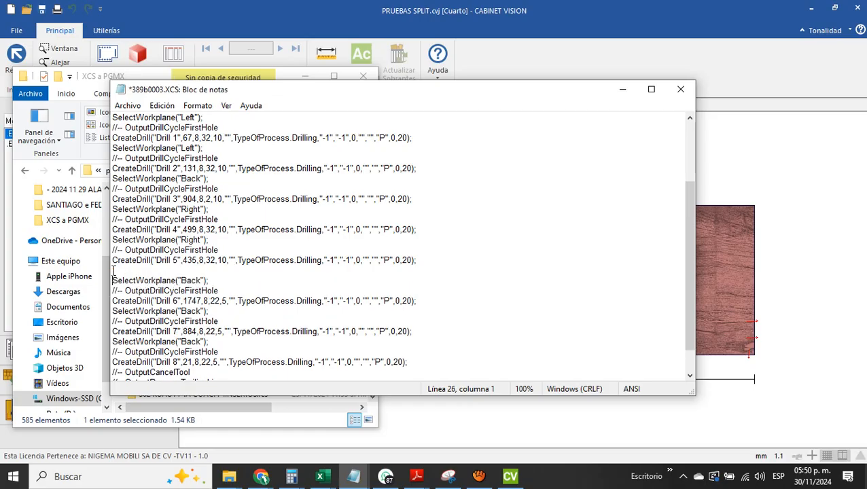
{"action": "left_click", "coordinate": [113, 312]}
{"action": "key", "text": "Return"}
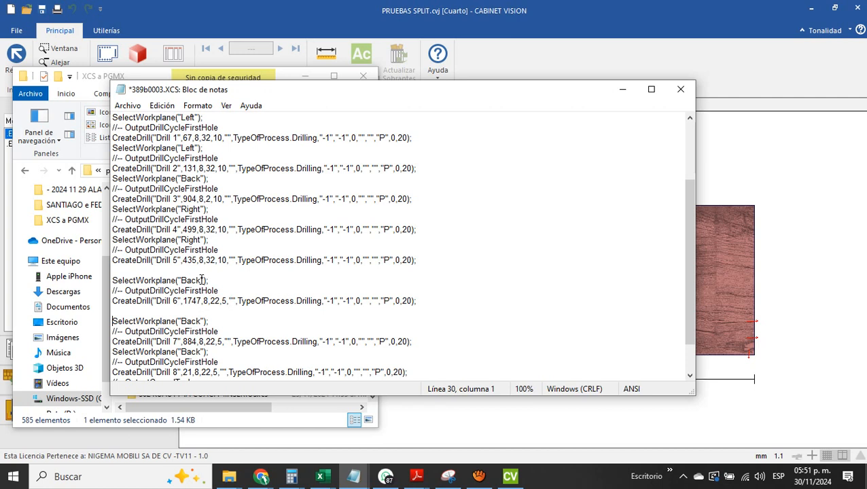
Change Drill 6 to the Front workplane and set its diameter to 10
{"action": "left_click_drag", "start_coordinate": [202, 280], "coordinate": [182, 279]}
{"action": "type", "text": "Front"}
{"action": "key", "text": "BackSpace"}
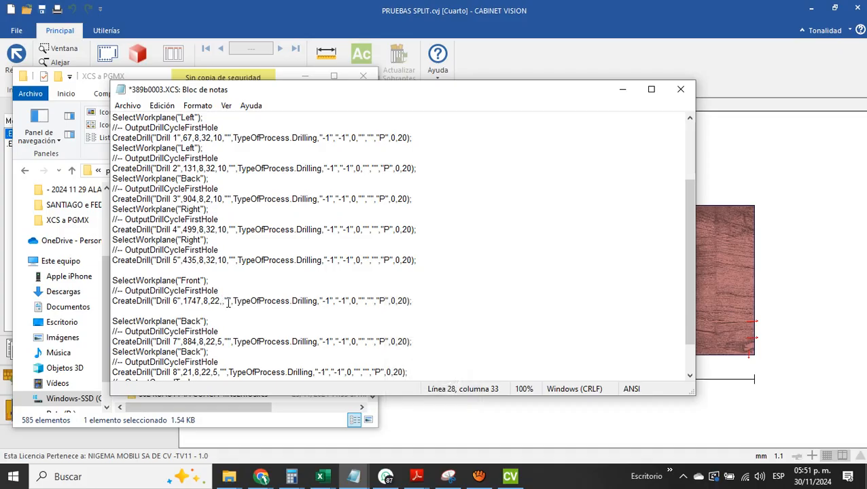
{"action": "type", "text": "10"}
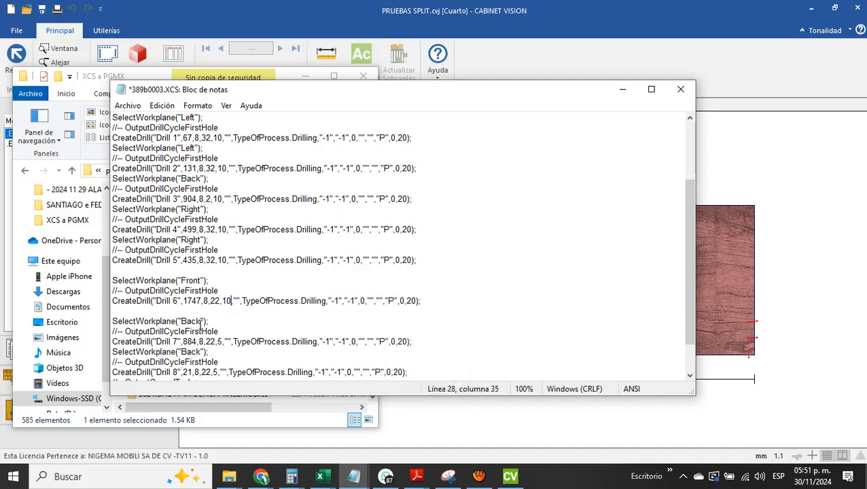
Set the Drill 7 diameter to 10 and change its workplane to Front
{"action": "left_click", "coordinate": [220, 342]}
{"action": "key", "text": "Delete"}
{"action": "key", "text": "Delete"}
{"action": "type", "text": "10"}
{"action": "left_click", "coordinate": [199, 321]}
{"action": "key", "text": "Delete"}
{"action": "key", "text": "BackSpace"}
{"action": "key", "text": "BackSpace"}
{"action": "key", "text": "BackSpace"}
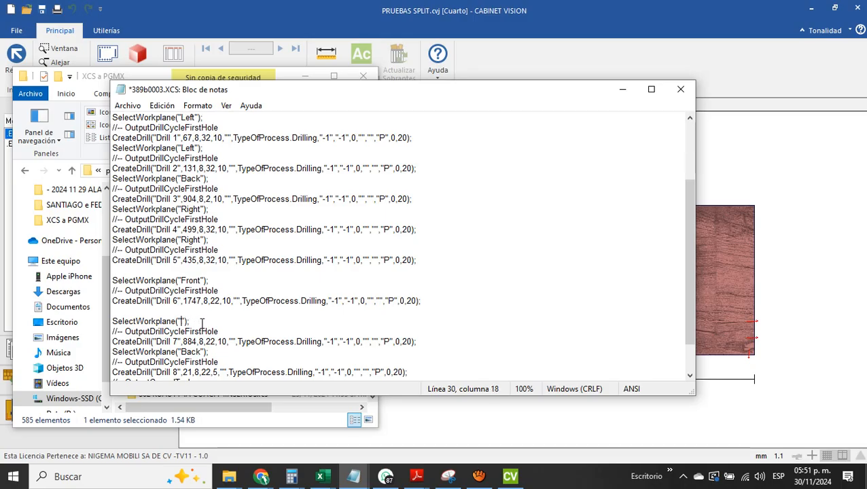
{"action": "key", "text": "Caps_Lock"}
{"action": "type", "text": "FRONT"}
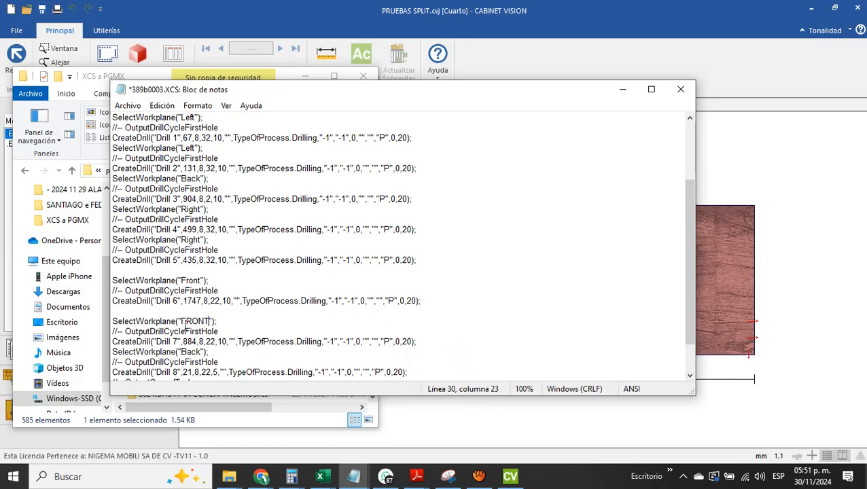
{"action": "key", "text": "BackSpace"}
{"action": "key", "text": "BackSpace"}
{"action": "key", "text": "BackSpace"}
{"action": "key", "text": "BackSpace"}
{"action": "key", "text": "Caps_Lock"}
{"action": "type", "text": "ront"}
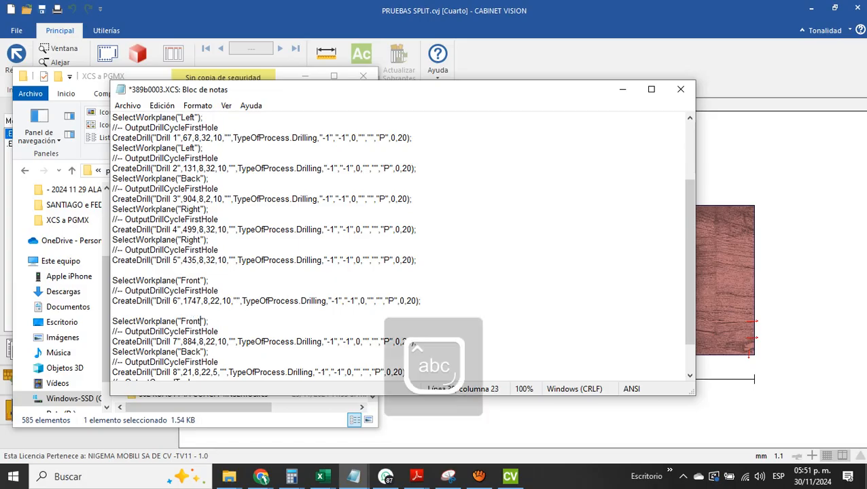
Change Drill 8 to the Front workplane with diameter 10, and remove the blank line above the Drill 7 block
{"action": "scroll", "coordinate": [199, 354], "scroll_direction": "down", "scroll_amount": 1}
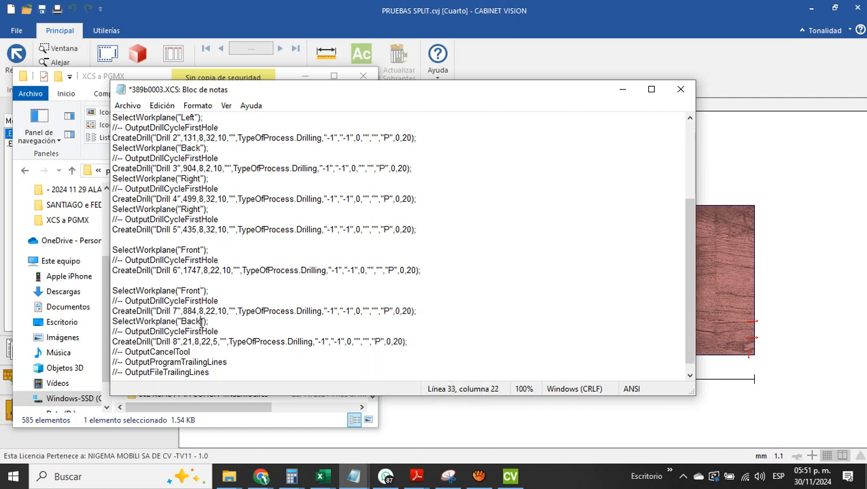
{"action": "key", "text": "BackSpace"}
{"action": "key", "text": "BackSpace"}
{"action": "key", "text": "BackSpace"}
{"action": "key", "text": "BackSpace"}
{"action": "type", "text": "Front"}
{"action": "key", "text": "BackSpace"}
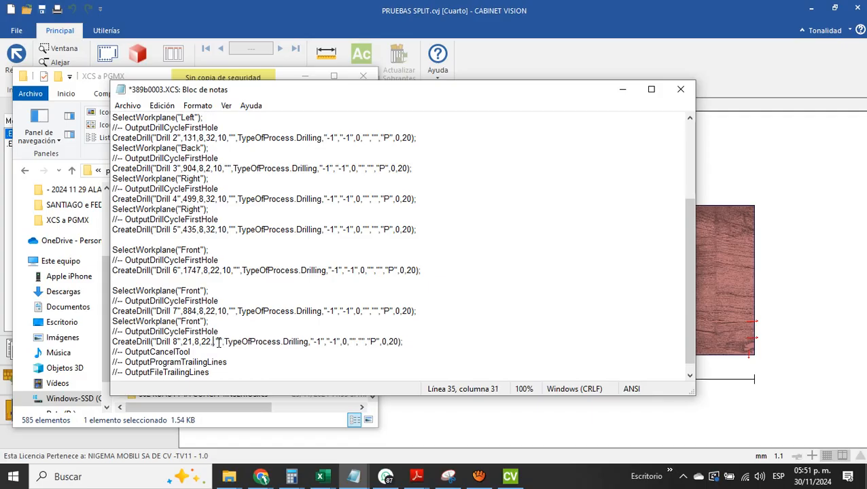
{"action": "type", "text": "10"}
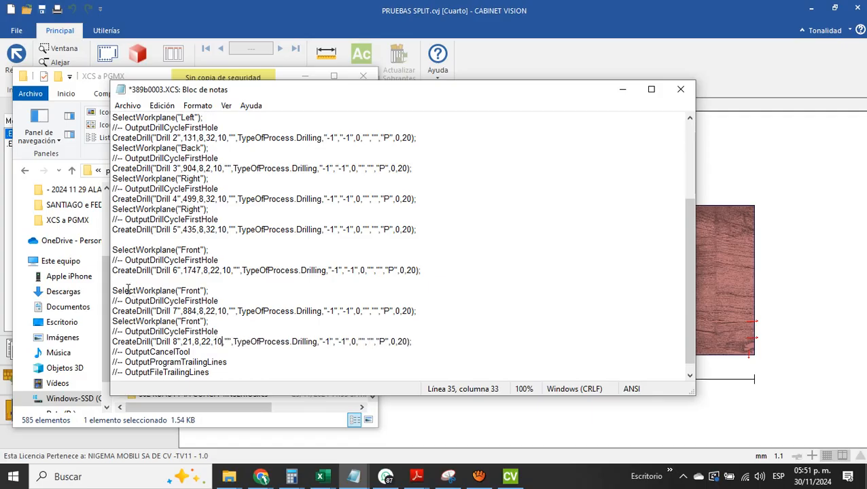
{"action": "left_click", "coordinate": [123, 284]}
{"action": "key", "text": "BackSpace"}
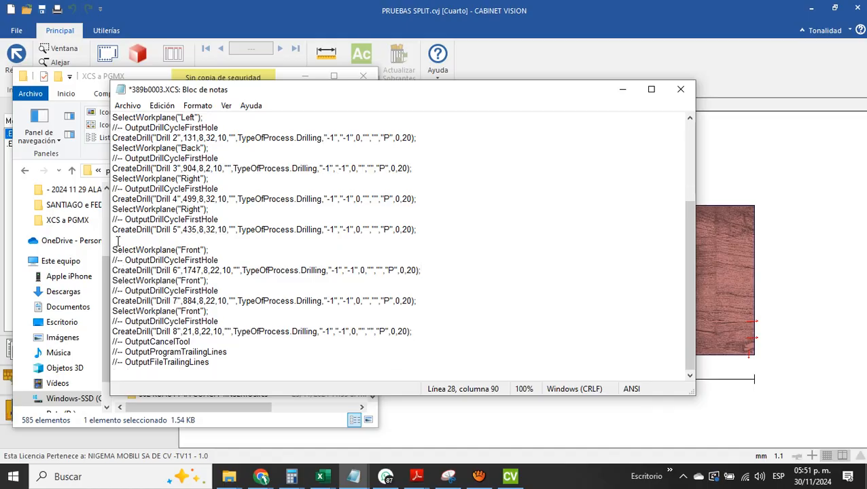
Remove the blank line above the Drill 6 block and check the edits against the workplane swap notes
{"action": "left_click", "coordinate": [118, 241]}
{"action": "key", "text": "BackSpace"}
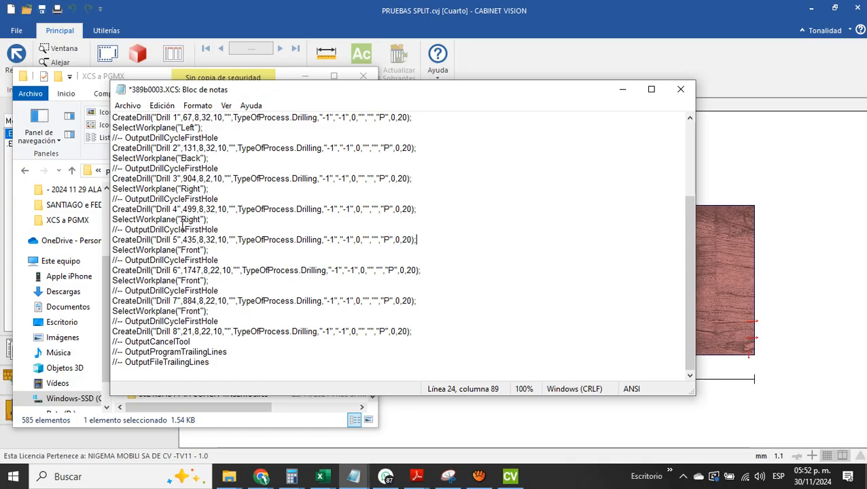
{"action": "key", "text": "alt+Tab"}
{"action": "key", "text": "alt+Tab"}
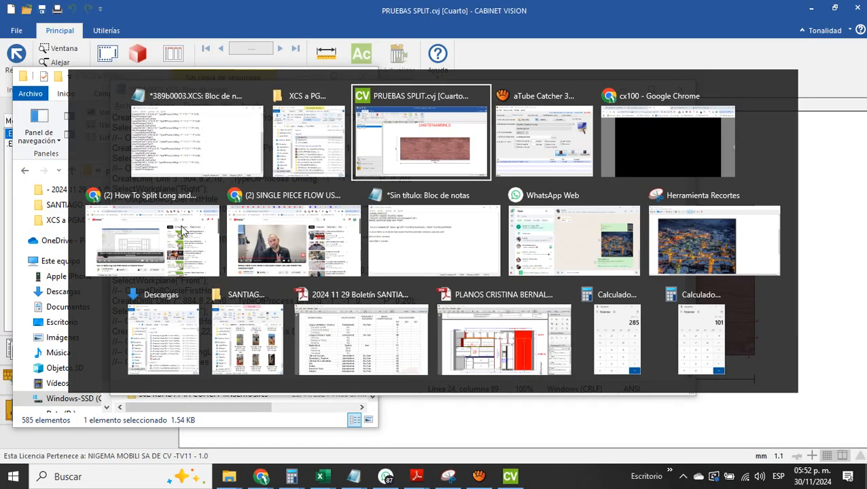
{"action": "key", "text": "alt+Down"}
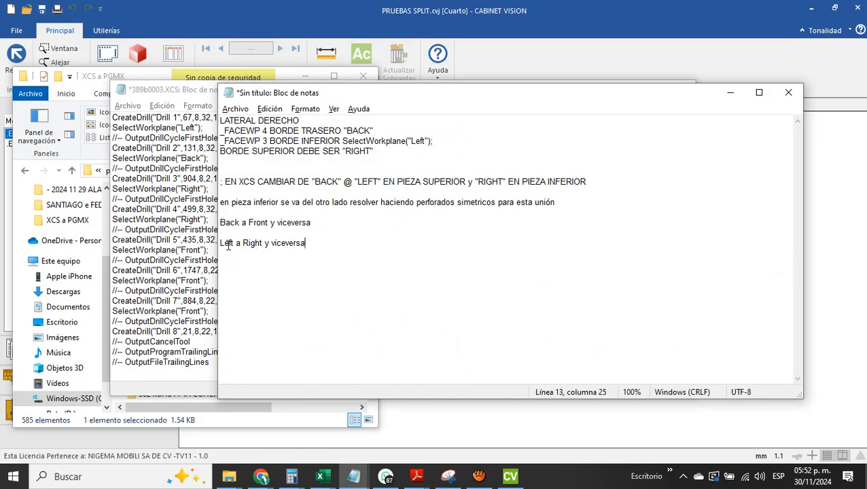
{"action": "key", "text": "alt+Tab"}
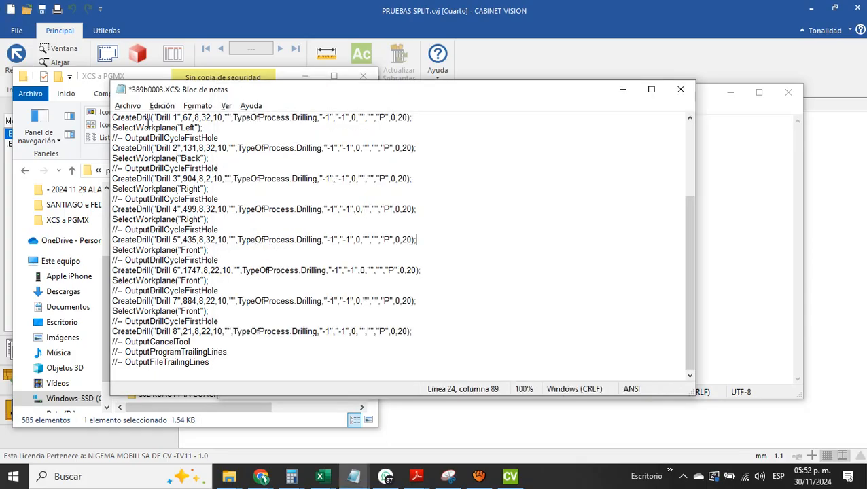
Close 389b0003.XCS with its changes saved and return to the XCS a PGMX folder
{"action": "key", "text": "alt+F4"}
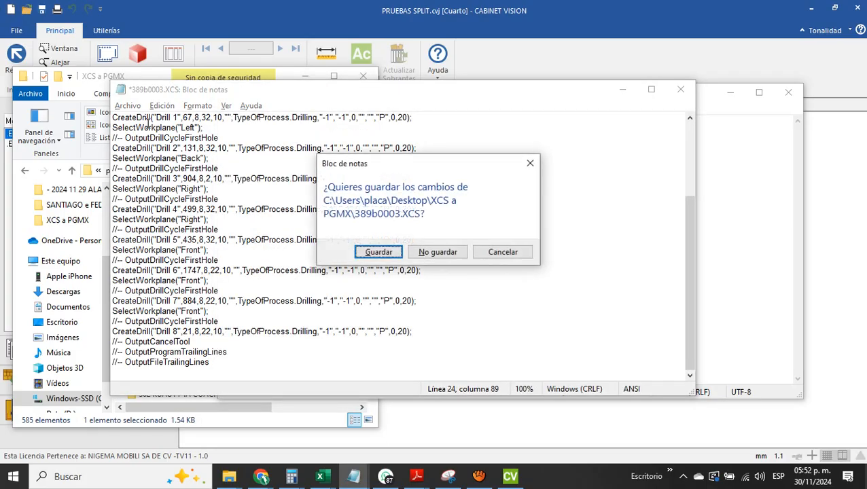
{"action": "key", "text": "Return"}
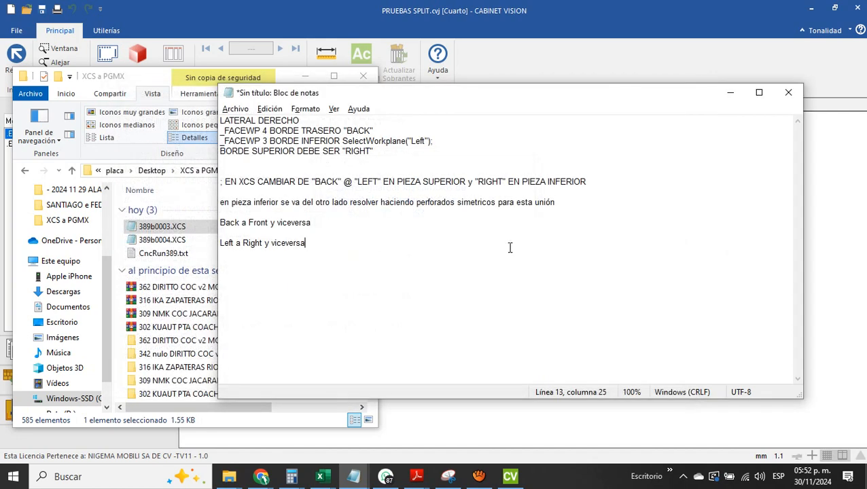
{"action": "key", "text": "alt+Tab"}
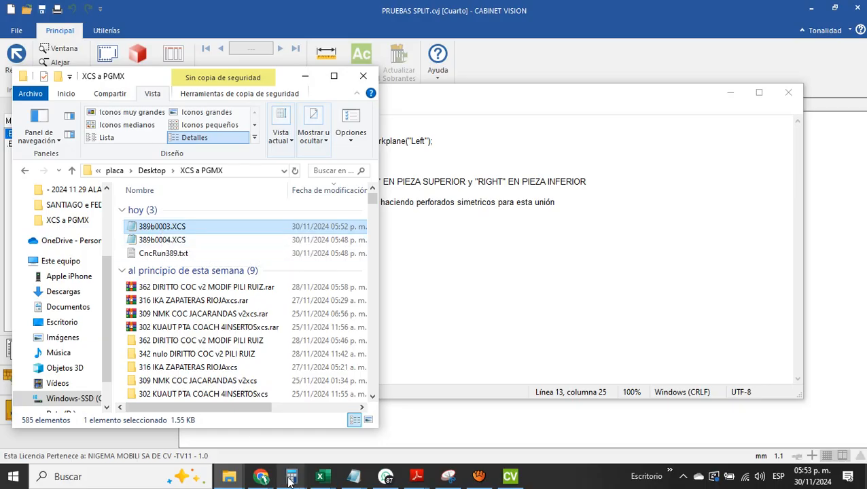
Switch to Gmail in Chrome and start a new message addressed to the machine's mail account
{"action": "mouse_move", "coordinate": [261, 476]}
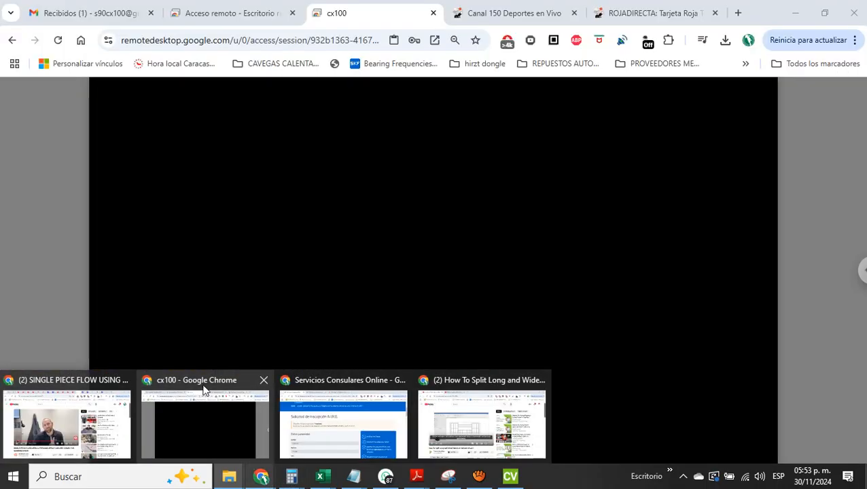
{"action": "left_click", "coordinate": [203, 389]}
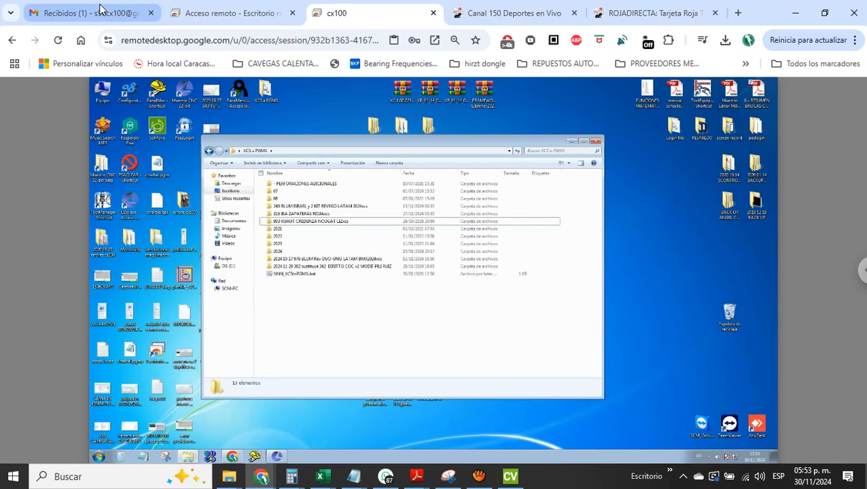
{"action": "left_click", "coordinate": [101, 11]}
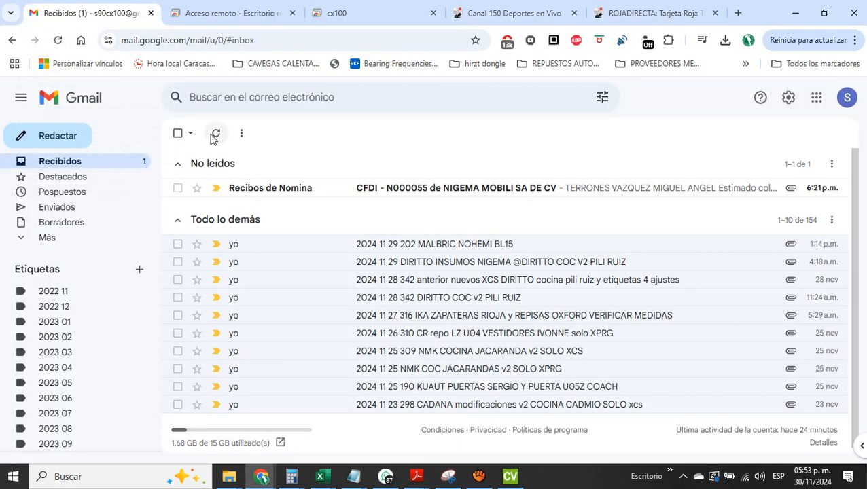
{"action": "left_click", "coordinate": [57, 135]}
{"action": "type", "text": "s"}
{"action": "key", "text": "Return"}
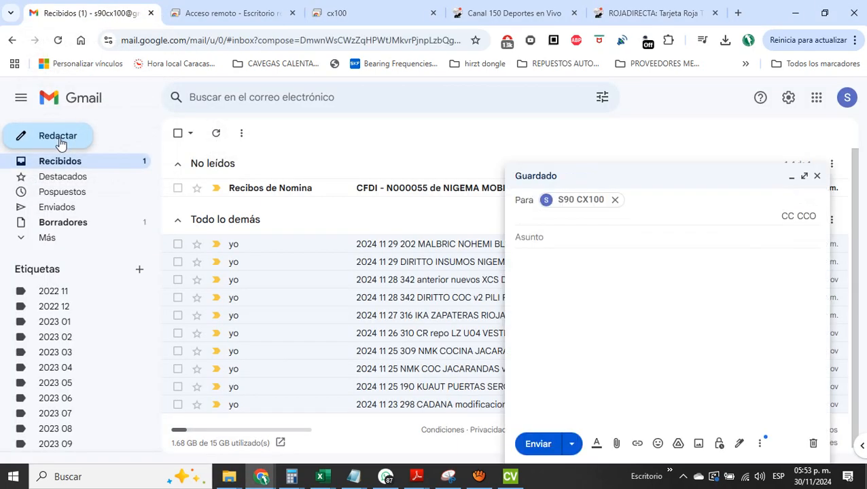
Enter "2024 11 30 prueba split en ub" as the message subject
{"action": "key", "text": "Tab"}
{"action": "type", "text": "2024 1"}
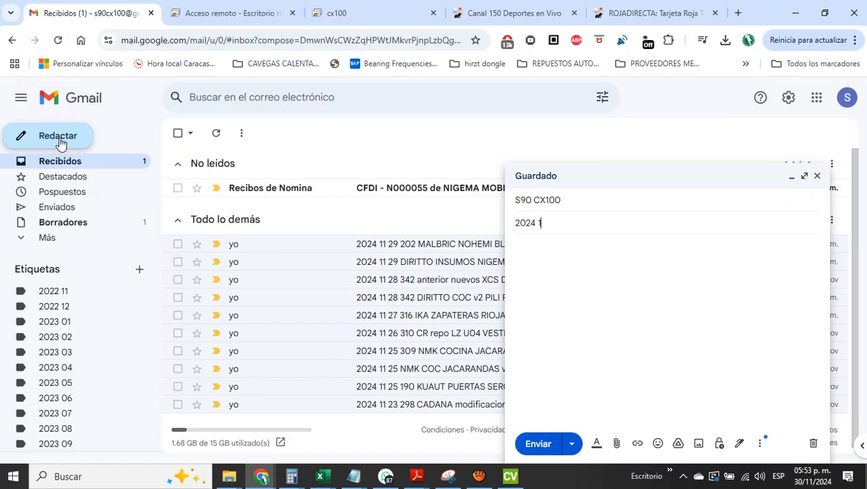
{"action": "type", "text": "1 30 prueba split en "}
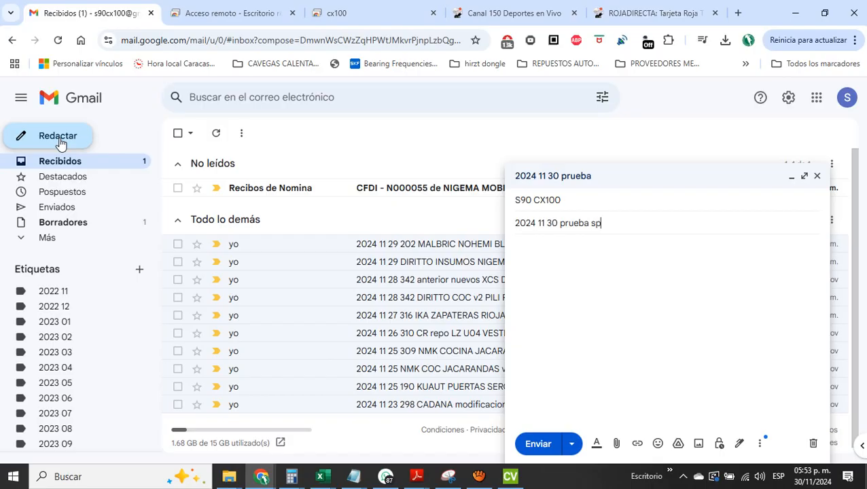
{"action": "type", "text": "ub"}
Switch to File Explorer and create a folder named "386 prueba split ub" in XCS a PGMX
{"action": "left_click", "coordinate": [226, 482]}
{"action": "left_click", "coordinate": [141, 401]}
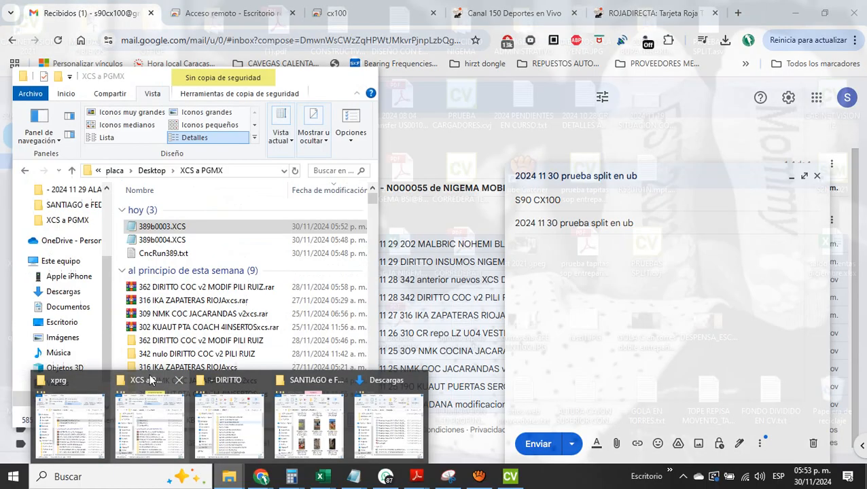
{"action": "right_click", "coordinate": [119, 236]}
{"action": "mouse_move", "coordinate": [174, 385]}
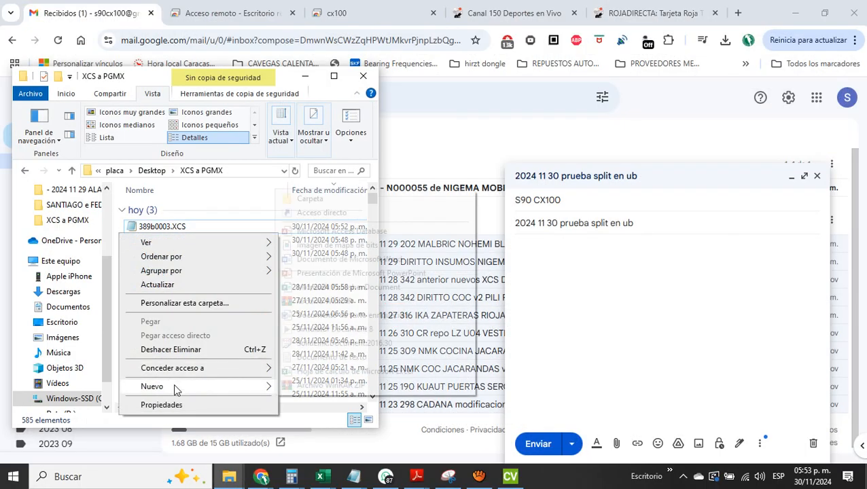
{"action": "left_click", "coordinate": [316, 201]}
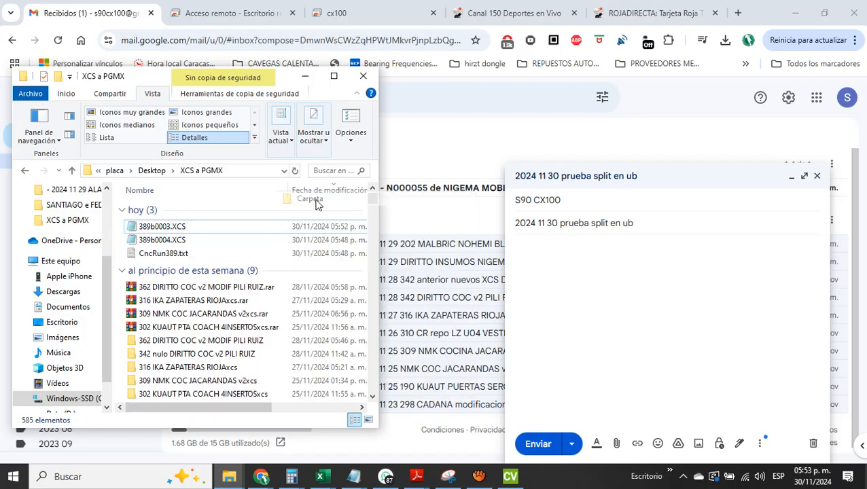
{"action": "type", "text": "386"}
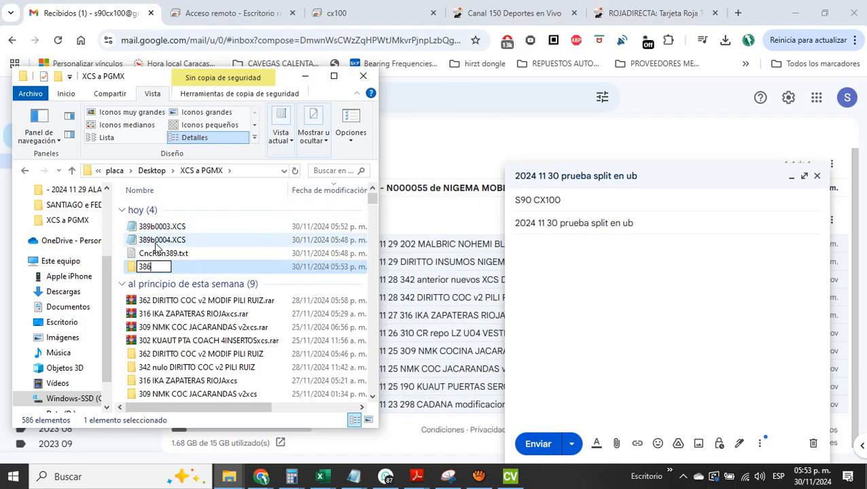
{"action": "type", "text": " prueba "}
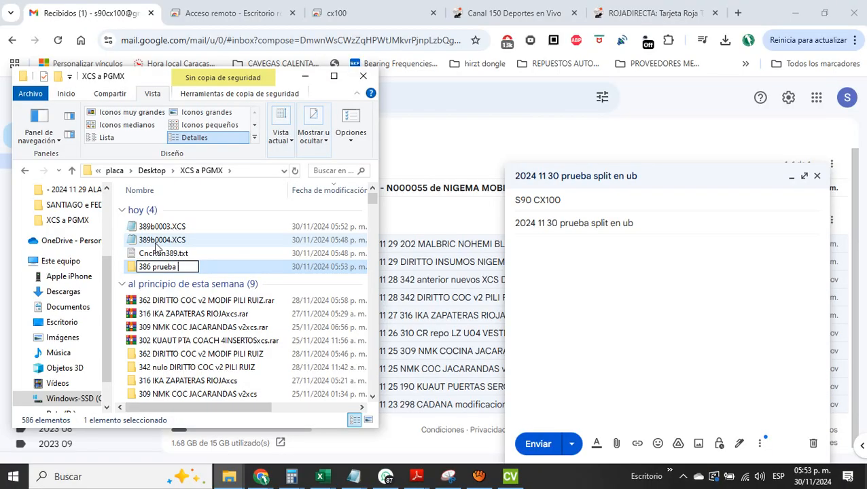
{"action": "type", "text": "split ub"}
Move 389b0003.XCS, 389b0004.XCS and CncRun389.txt into the 386 prueba split ub folder
{"action": "left_click", "coordinate": [131, 227]}
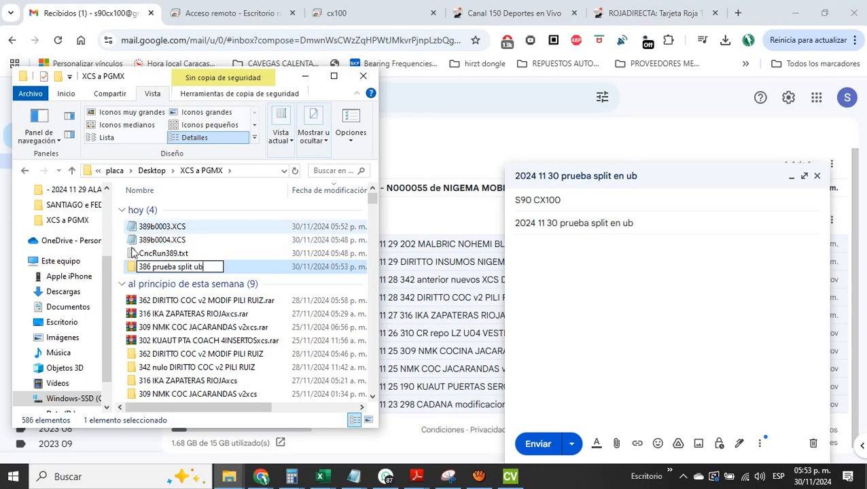
{"action": "left_click", "coordinate": [133, 253], "text": "shift"}
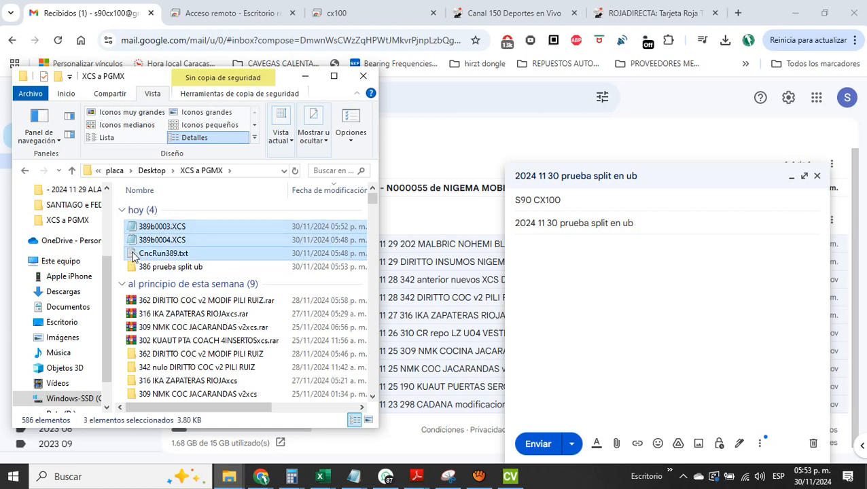
{"action": "left_click_drag", "start_coordinate": [133, 253], "coordinate": [133, 272]}
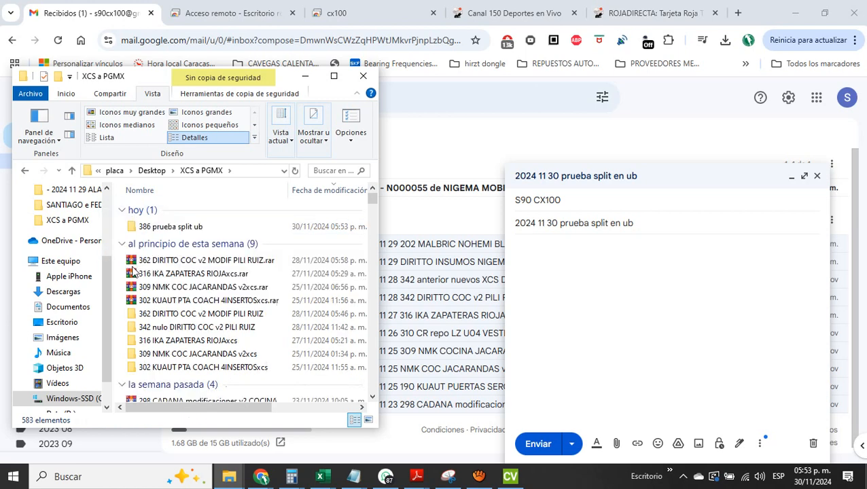
Compress the folder into "386 prueba split ub.rar" and send the archive as an attachment to the prepared message
{"action": "right_click", "coordinate": [136, 229]}
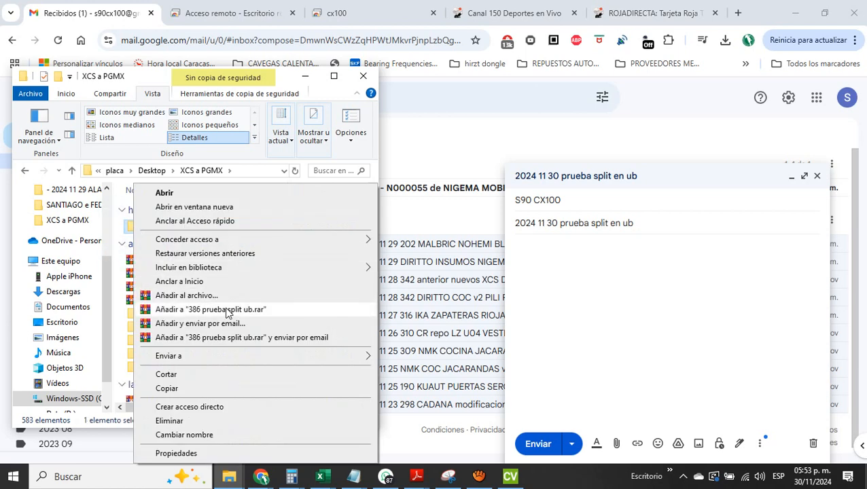
{"action": "left_click", "coordinate": [229, 310]}
{"action": "left_click_drag", "start_coordinate": [133, 226], "coordinate": [581, 333]}
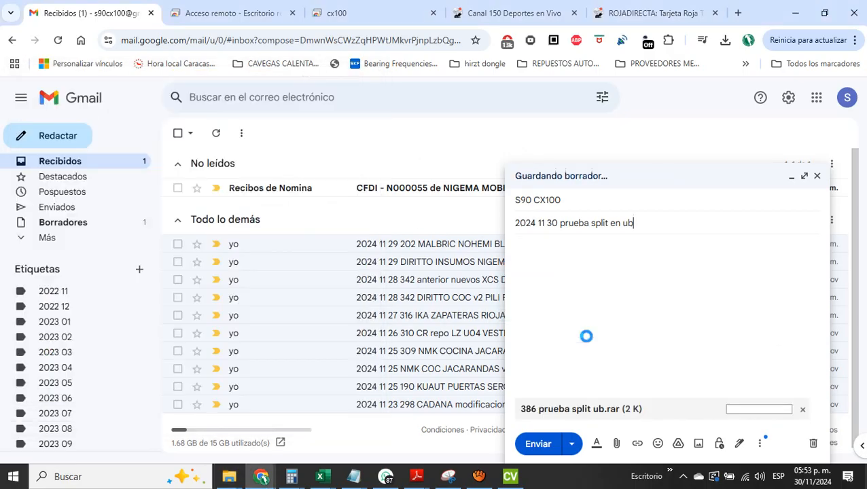
{"action": "left_click", "coordinate": [544, 448]}
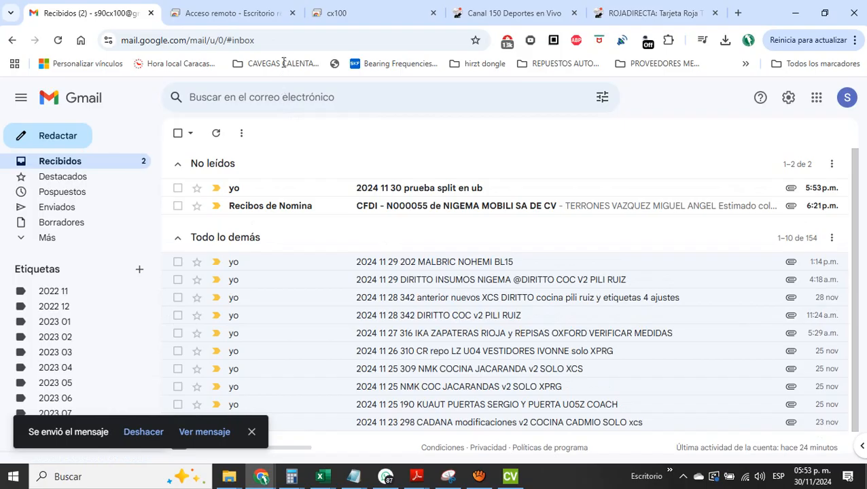
In the cx100 remote desktop session, open the "2024 11 30 prueba split en ub" email and download its RAR attachment
{"action": "left_click", "coordinate": [356, 21]}
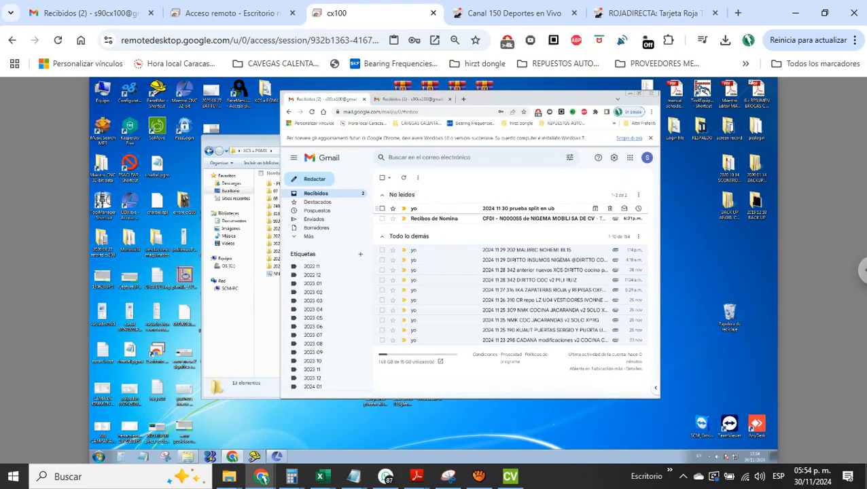
{"action": "left_click", "coordinate": [516, 208]}
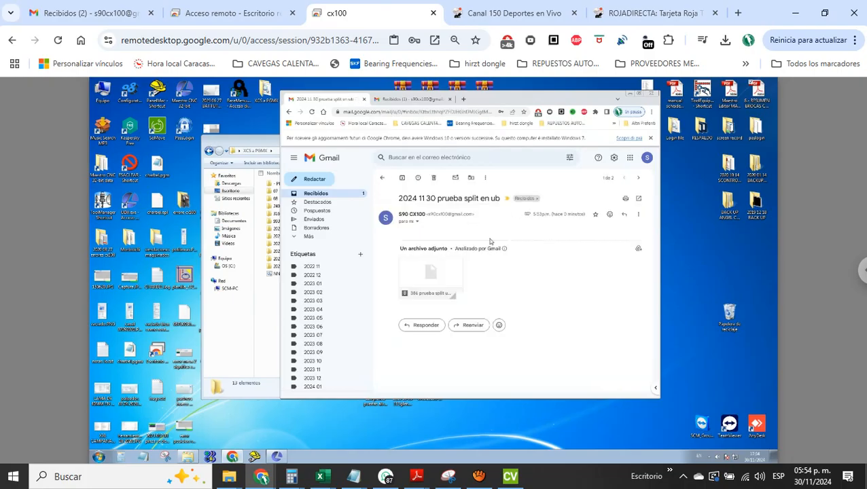
{"action": "mouse_move", "coordinate": [450, 286]}
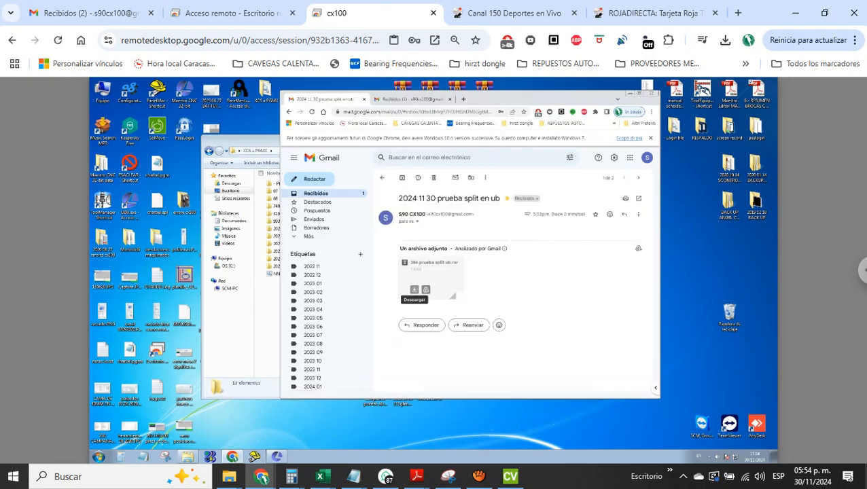
{"action": "left_click", "coordinate": [415, 293]}
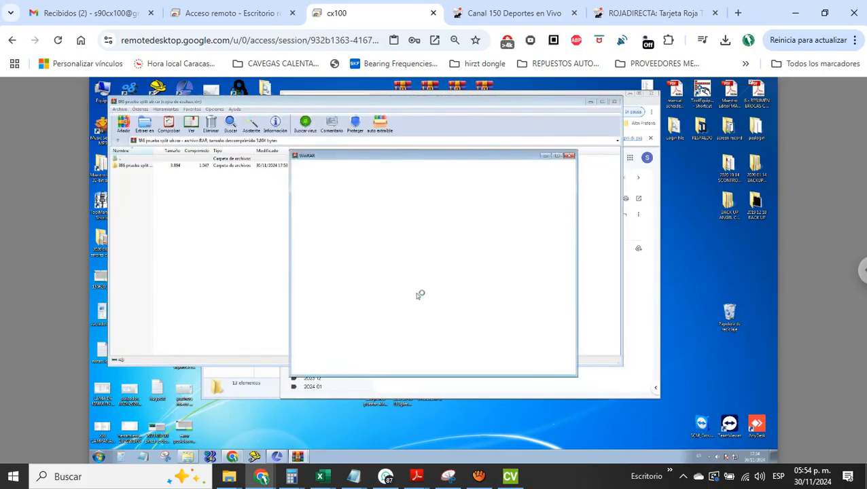
Extract the archive into the remote XCS a PGMX folder, then close the archive and minimize the mail window
{"action": "left_click", "coordinate": [571, 157]}
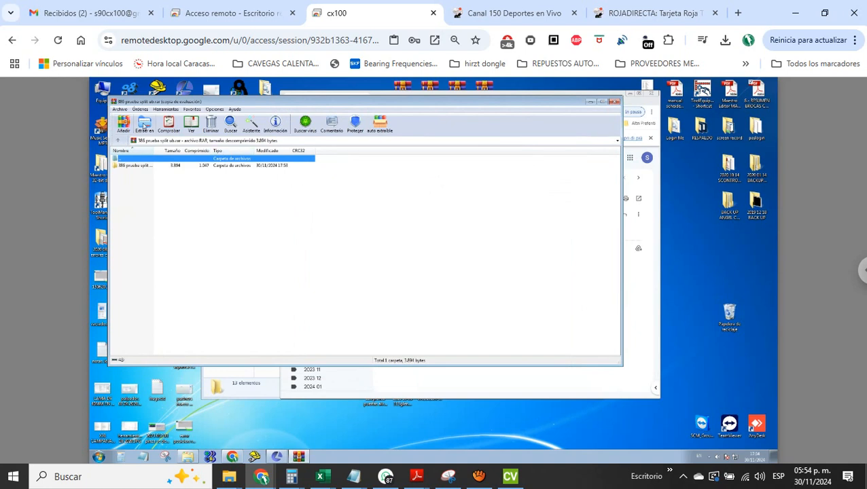
{"action": "left_click", "coordinate": [144, 125]}
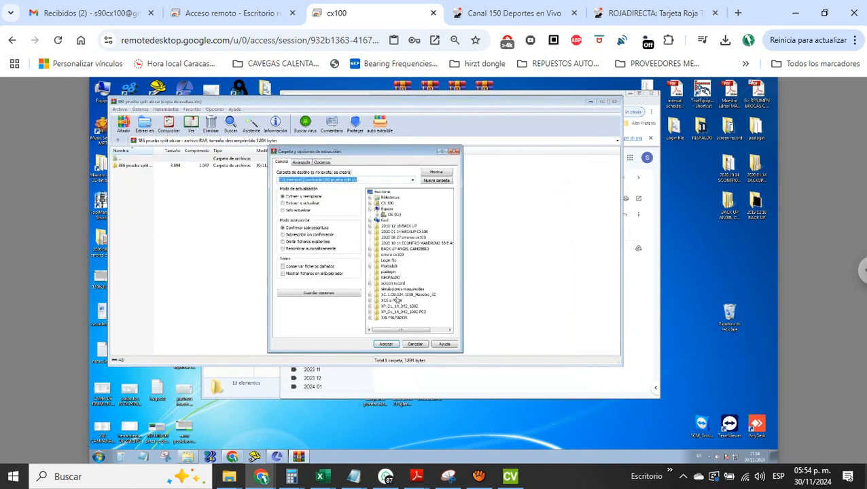
{"action": "left_click", "coordinate": [382, 301]}
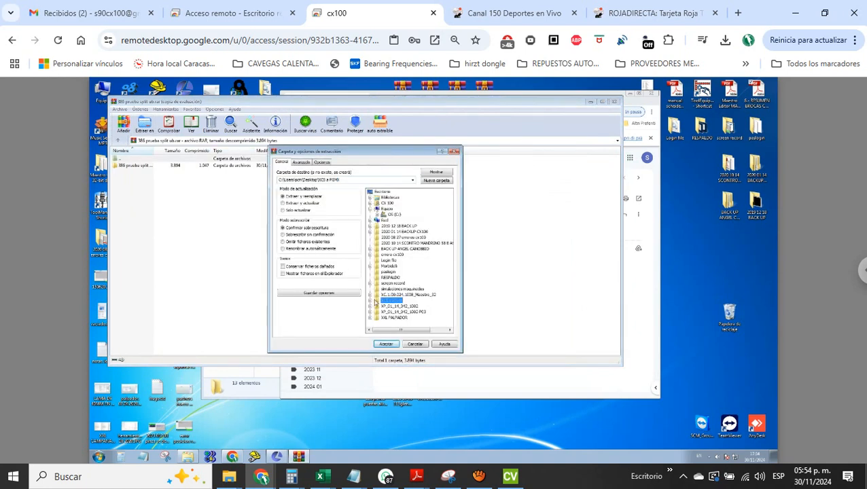
{"action": "left_click", "coordinate": [387, 345]}
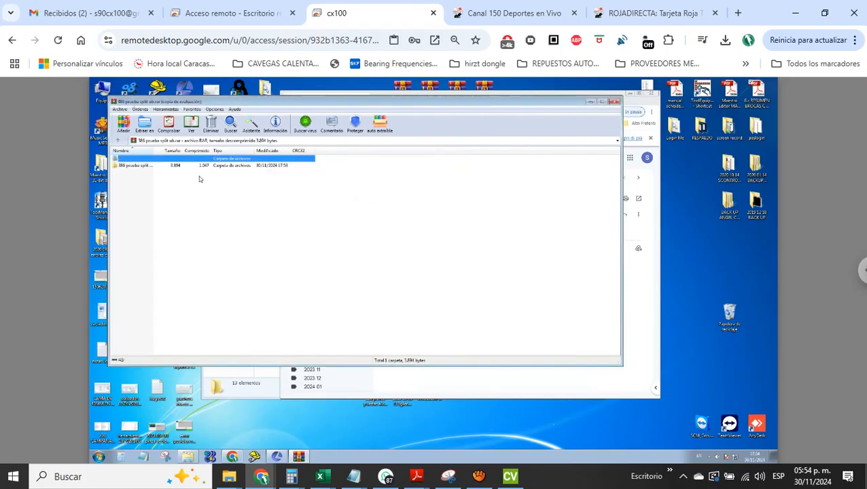
{"action": "left_click", "coordinate": [616, 102]}
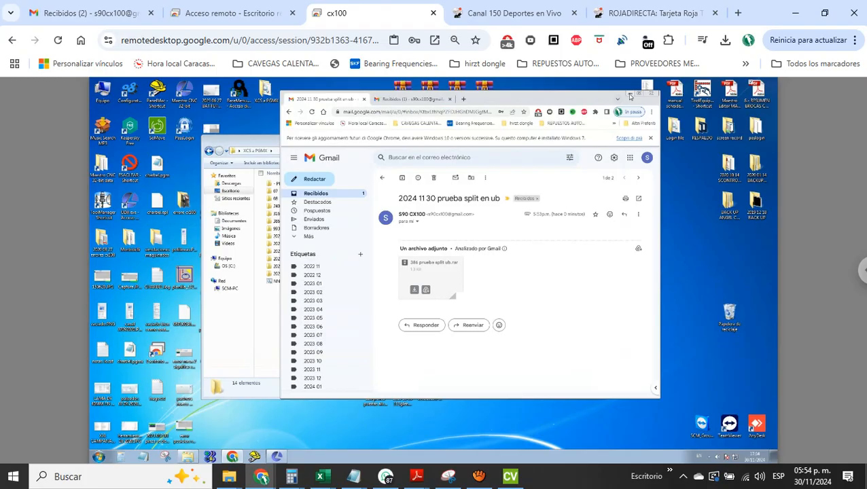
{"action": "left_click", "coordinate": [630, 95]}
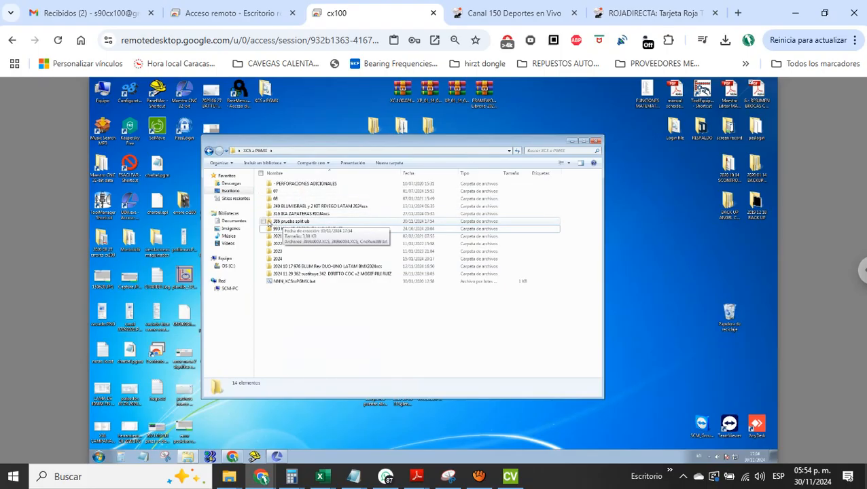
Move 389b0003.XCS and 389b0004.XCS from the 386 prueba split ub folder up into the XCS a PGMX folder
{"action": "left_click", "coordinate": [268, 223]}
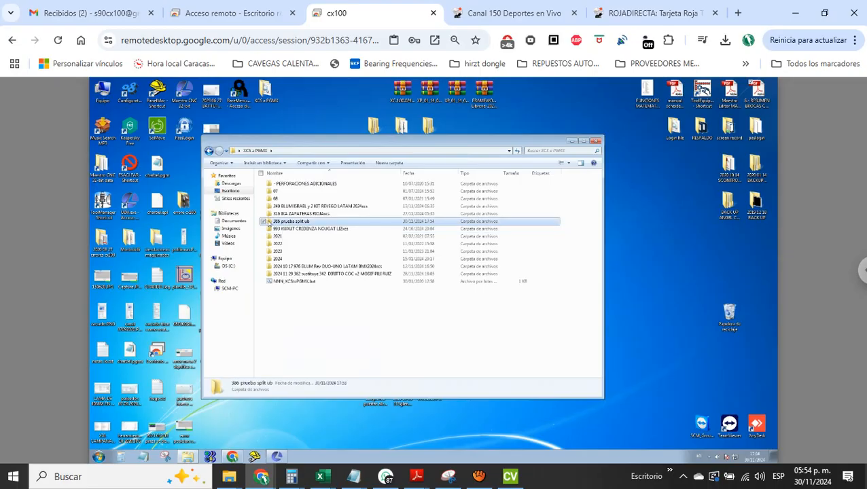
{"action": "double_click", "coordinate": [269, 223]}
{"action": "left_click", "coordinate": [280, 186]}
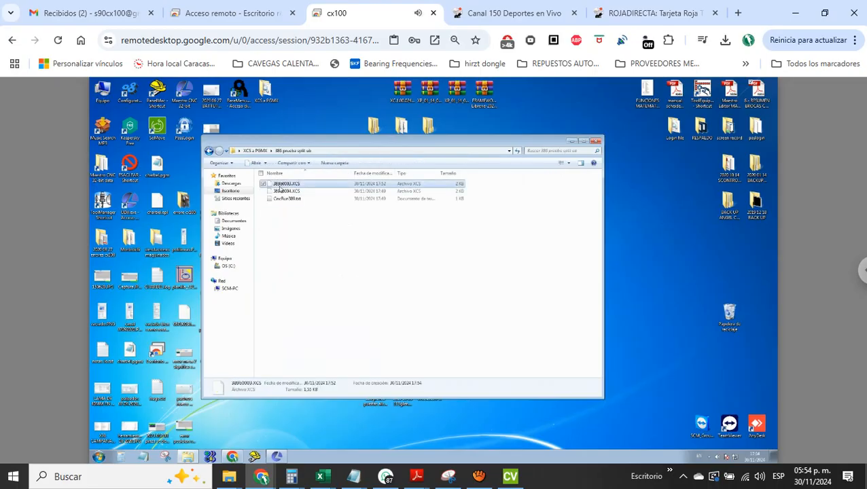
{"action": "left_click", "coordinate": [280, 192], "text": "ctrl"}
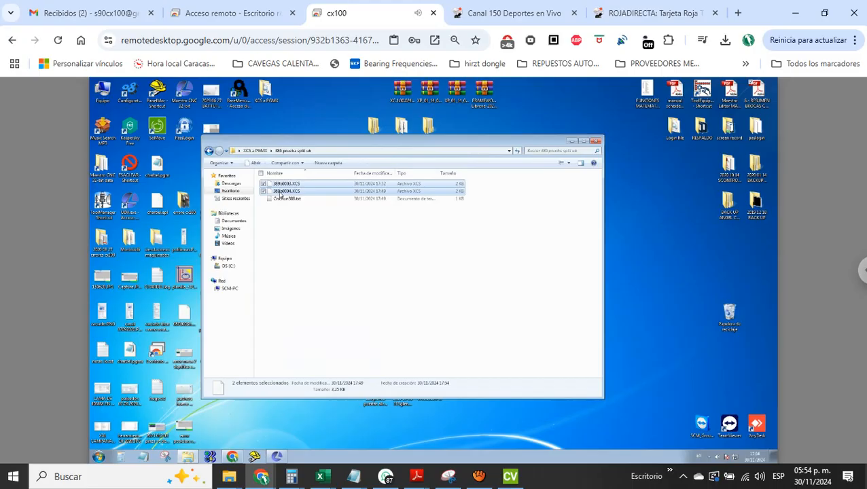
{"action": "right_click", "coordinate": [280, 194]}
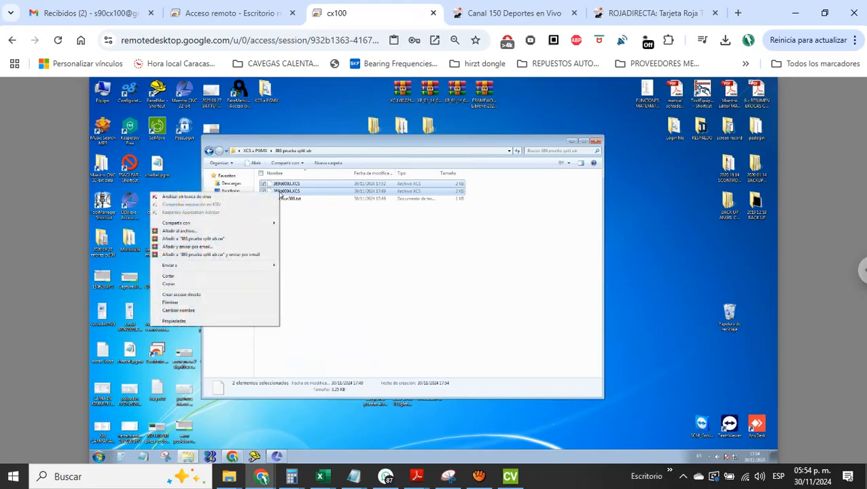
{"action": "left_click", "coordinate": [172, 277]}
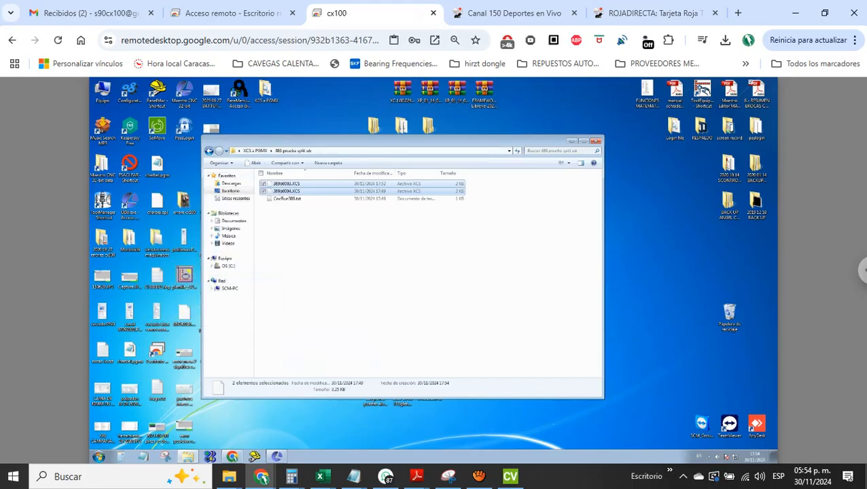
{"action": "left_click", "coordinate": [255, 150]}
{"action": "right_click", "coordinate": [305, 325]}
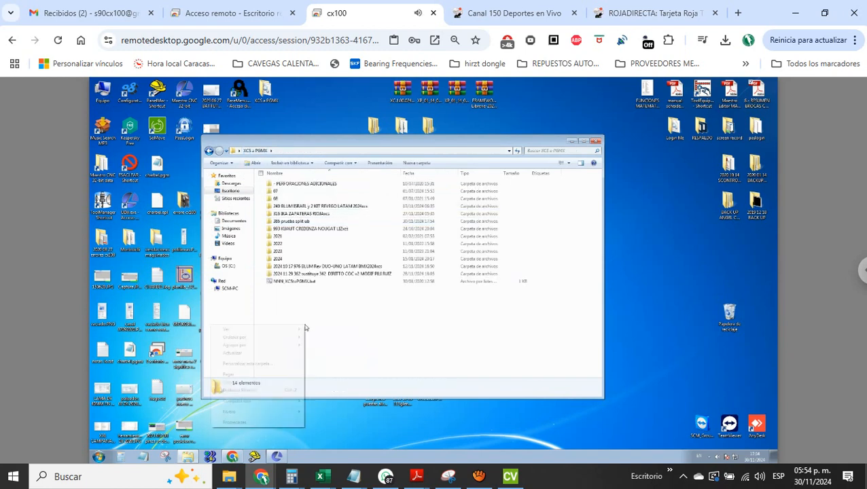
{"action": "left_click", "coordinate": [233, 375]}
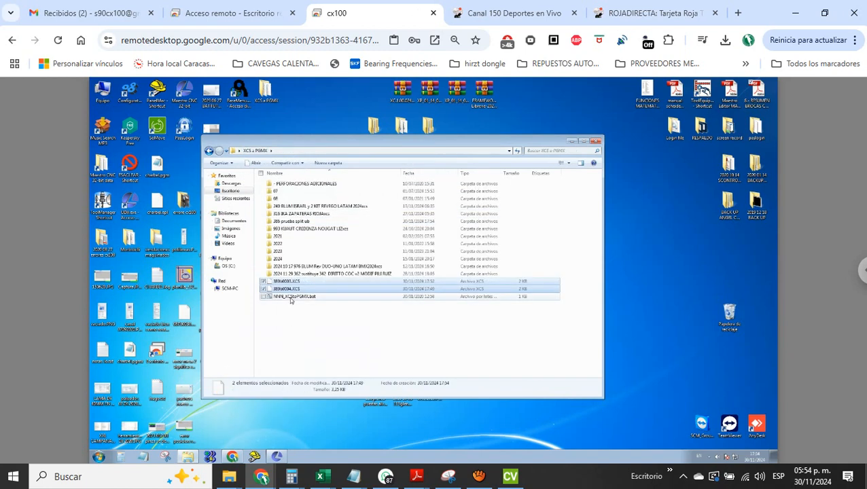
Convert both XCS files with NNN_XCStoPGMX.bat and move the two PGMX and two XCS files into the 386 prueba split ub folder
{"action": "left_click", "coordinate": [290, 297]}
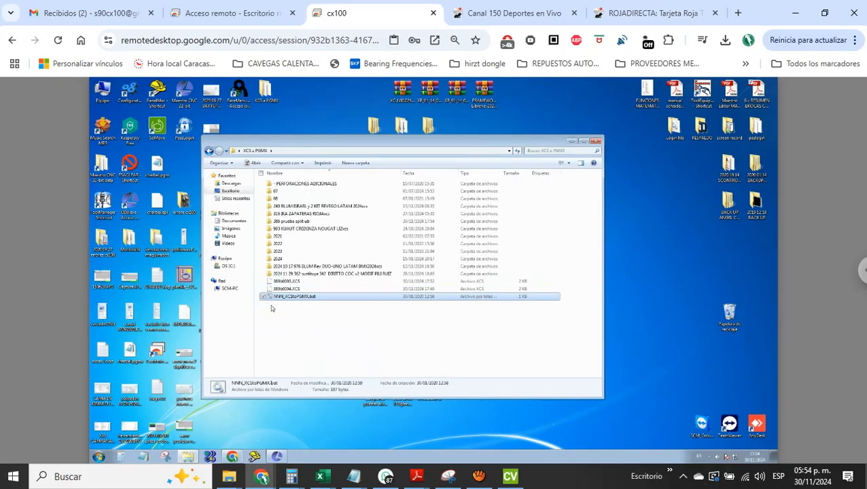
{"action": "double_click", "coordinate": [270, 298]}
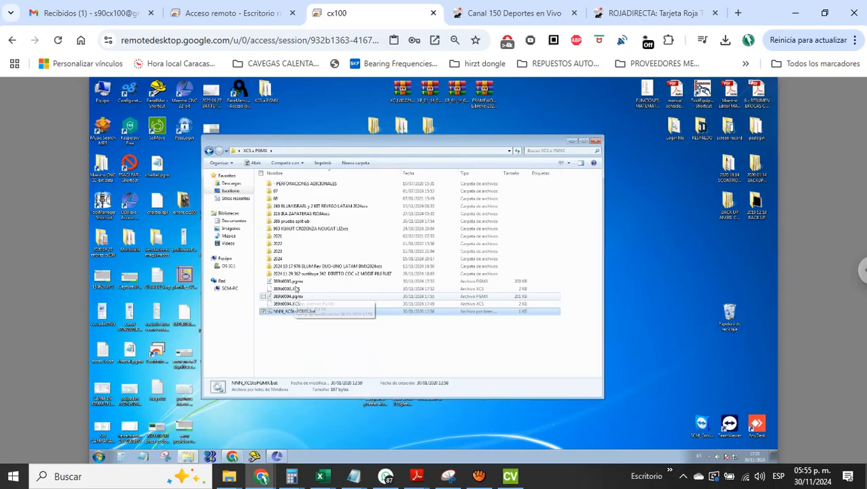
{"action": "left_click", "coordinate": [285, 284]}
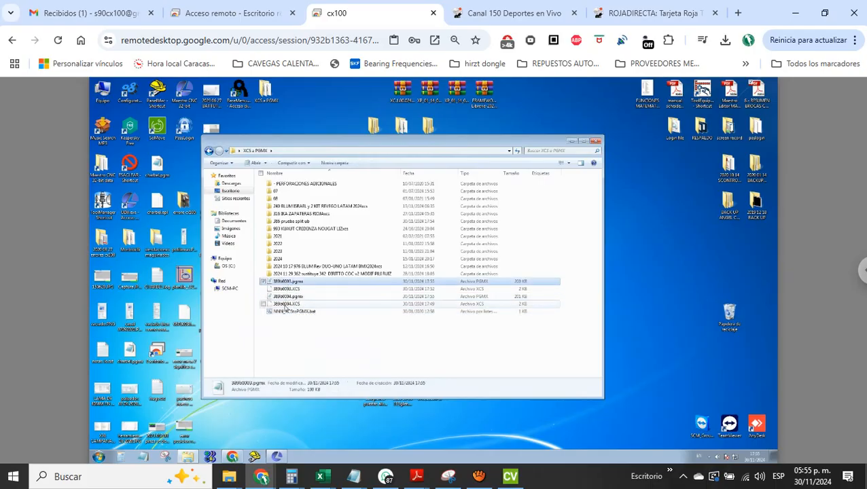
{"action": "left_click", "coordinate": [285, 304], "text": "shift"}
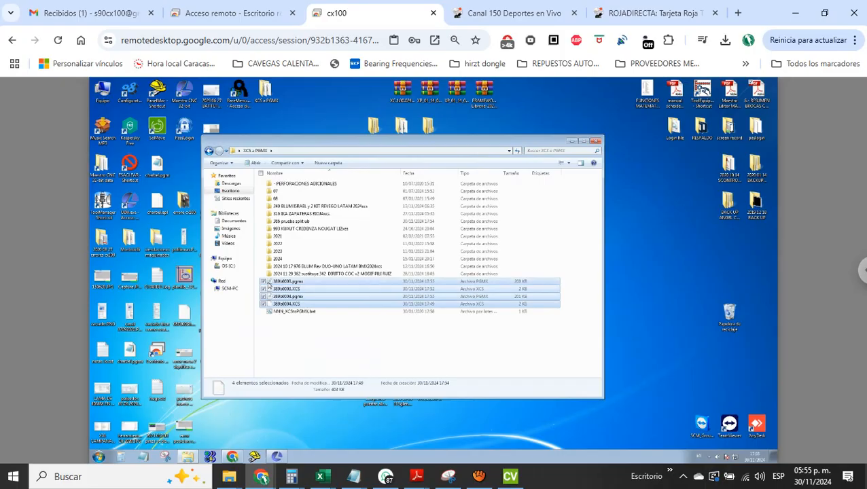
{"action": "left_click_drag", "start_coordinate": [270, 284], "coordinate": [307, 223]}
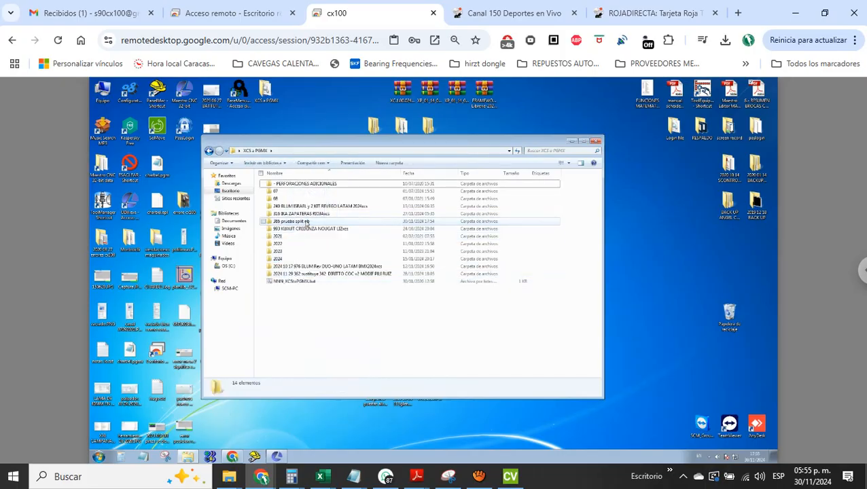
Switch to Xilog Maestro and open 389b0003.pgmx from the desktop's XCS a PGMX\386 prueba split ub folder
{"action": "left_click", "coordinate": [276, 456]}
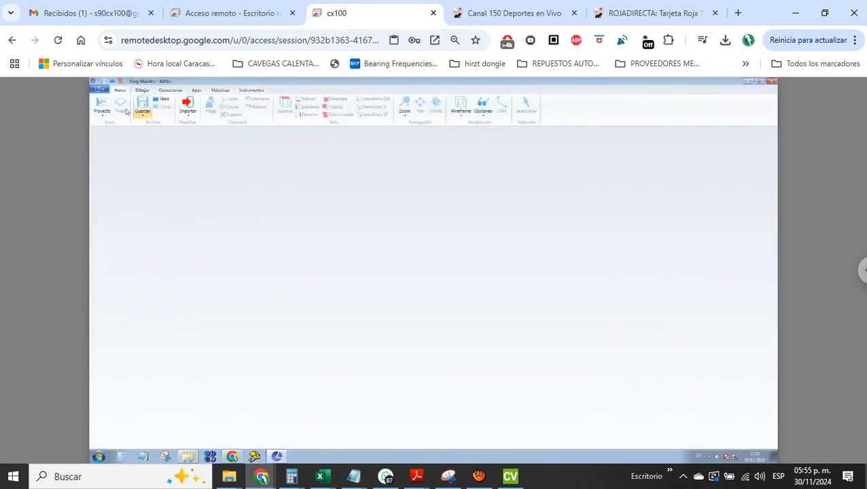
{"action": "left_click", "coordinate": [102, 90]}
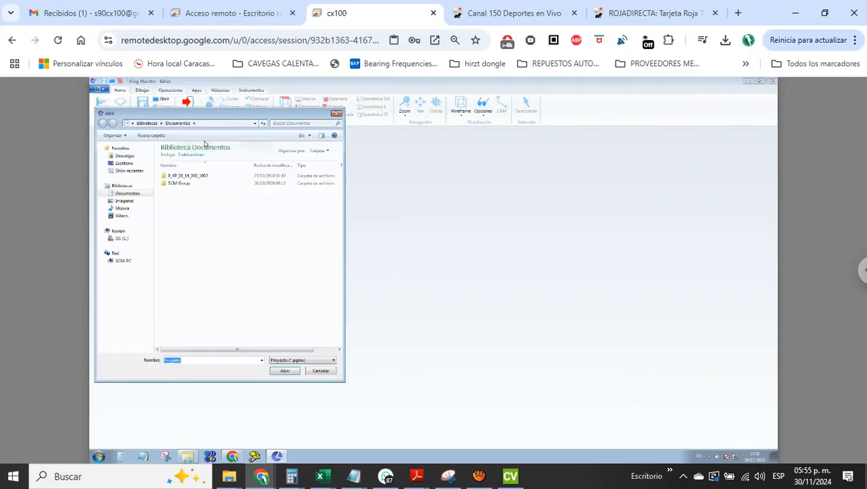
{"action": "left_click", "coordinate": [126, 164]}
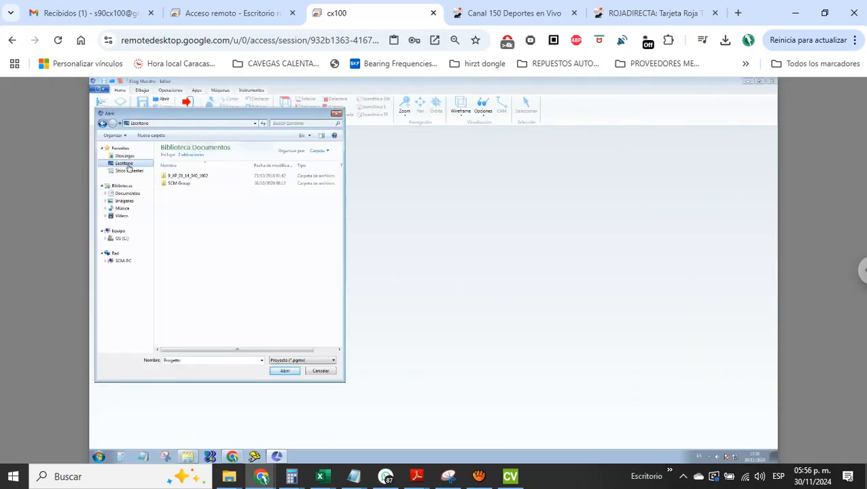
{"action": "double_click", "coordinate": [181, 292]}
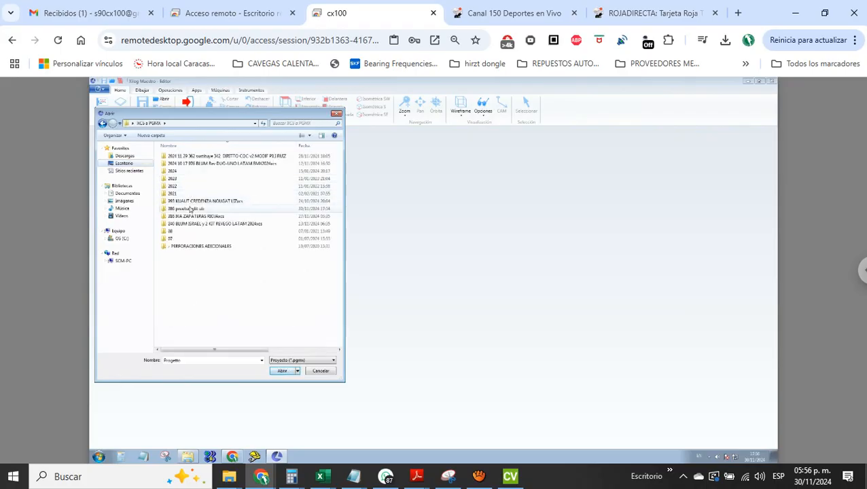
{"action": "double_click", "coordinate": [190, 209]}
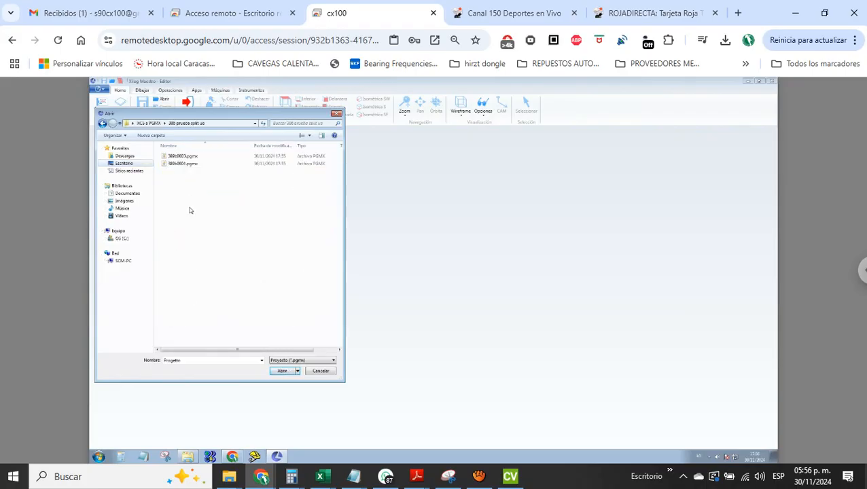
{"action": "left_click", "coordinate": [180, 157]}
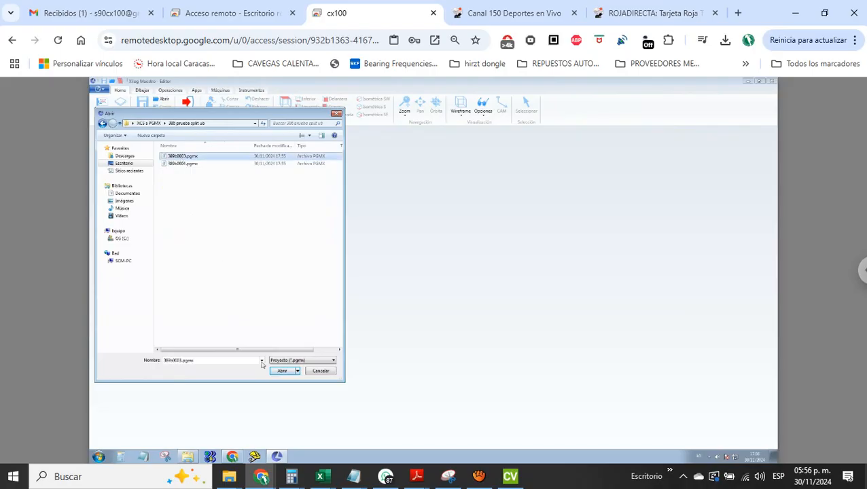
{"action": "left_click", "coordinate": [282, 371]}
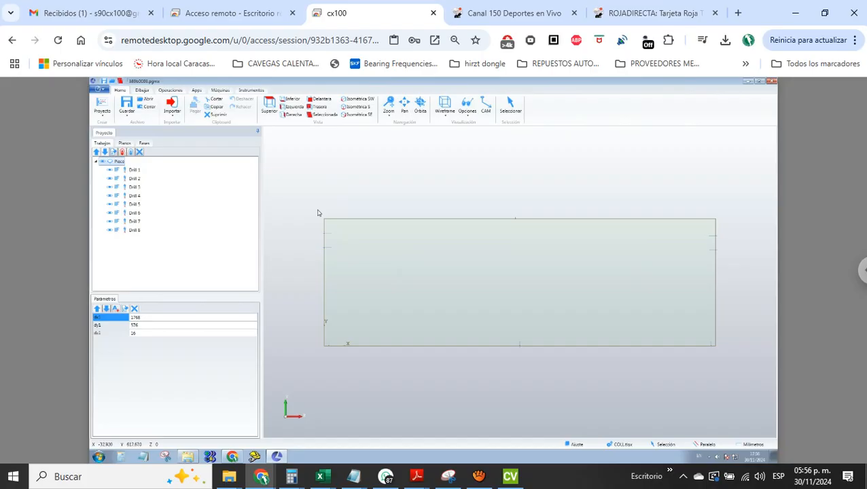
Examine the edge drillings of 389b0003 by selecting them side by side in the top view, and inspect the panel in the SW isometric view
{"action": "left_click_drag", "start_coordinate": [318, 213], "coordinate": [741, 247]}
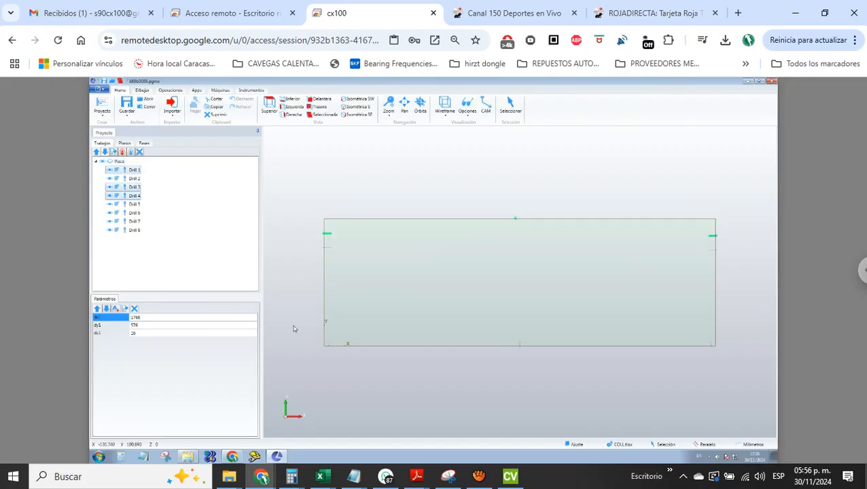
{"action": "left_click_drag", "start_coordinate": [311, 330], "coordinate": [735, 370]}
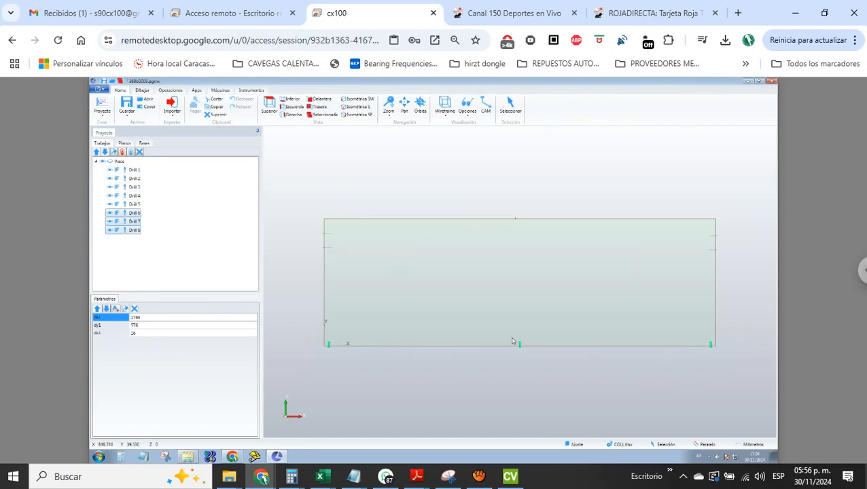
{"action": "left_click", "coordinate": [390, 118]}
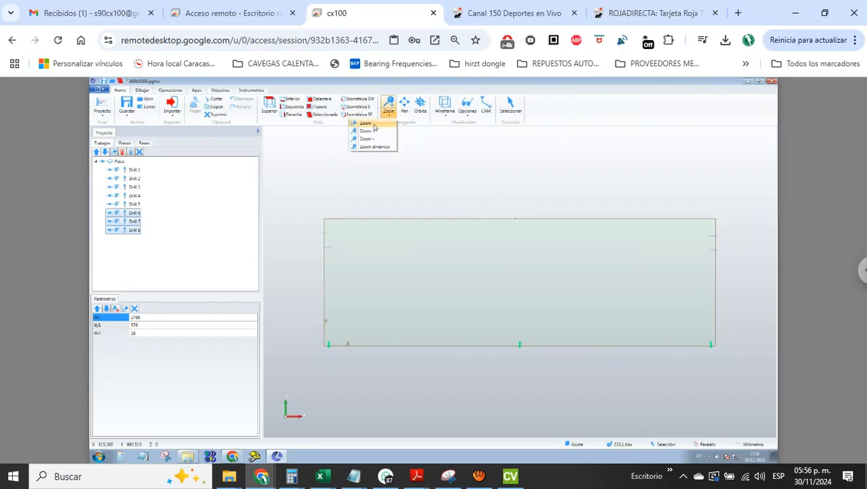
{"action": "left_click", "coordinate": [373, 125]}
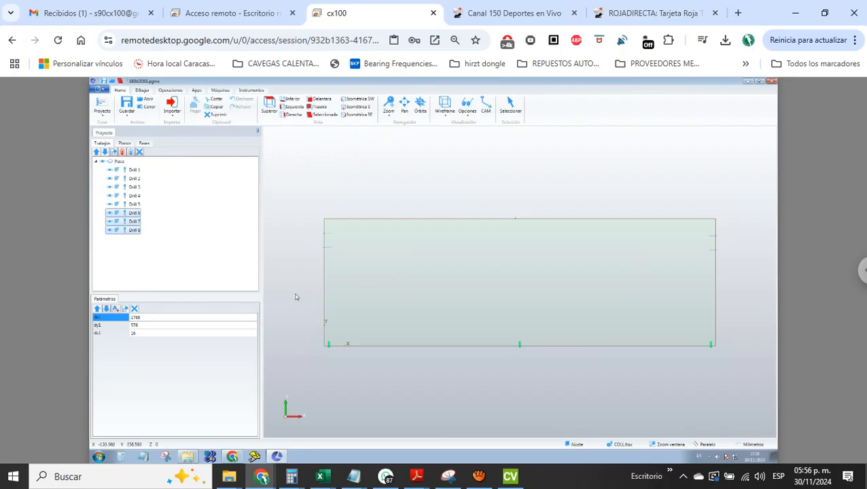
{"action": "left_click_drag", "start_coordinate": [295, 294], "coordinate": [543, 375]}
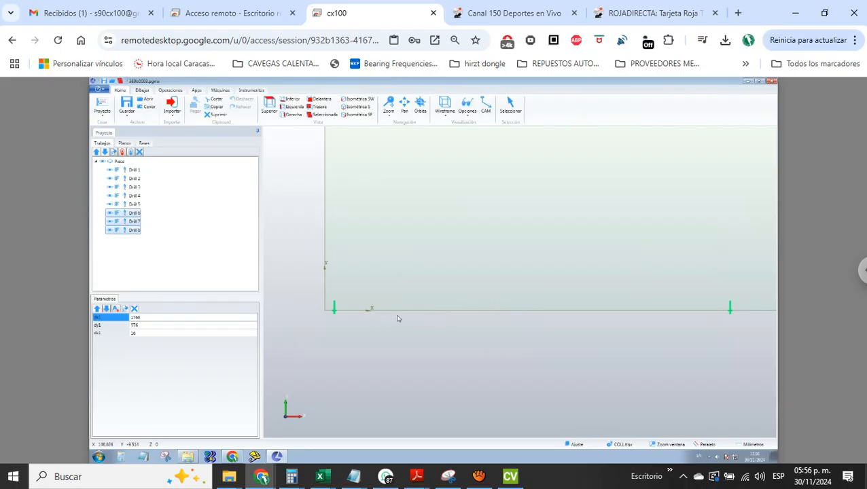
{"action": "left_click", "coordinate": [269, 106]}
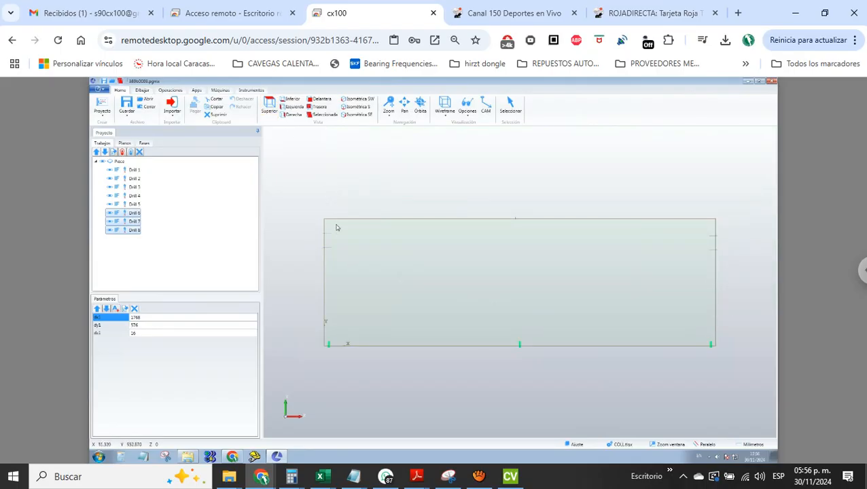
{"action": "left_click_drag", "start_coordinate": [315, 212], "coordinate": [362, 267]}
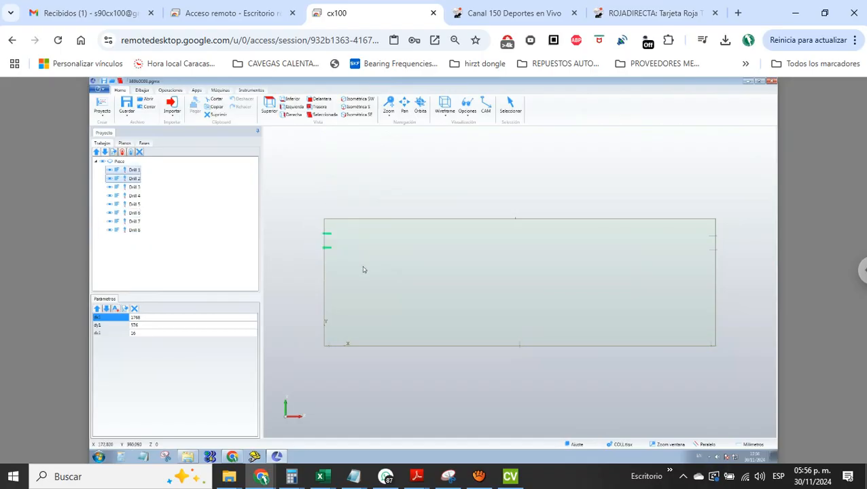
{"action": "left_click_drag", "start_coordinate": [690, 213], "coordinate": [738, 317]}
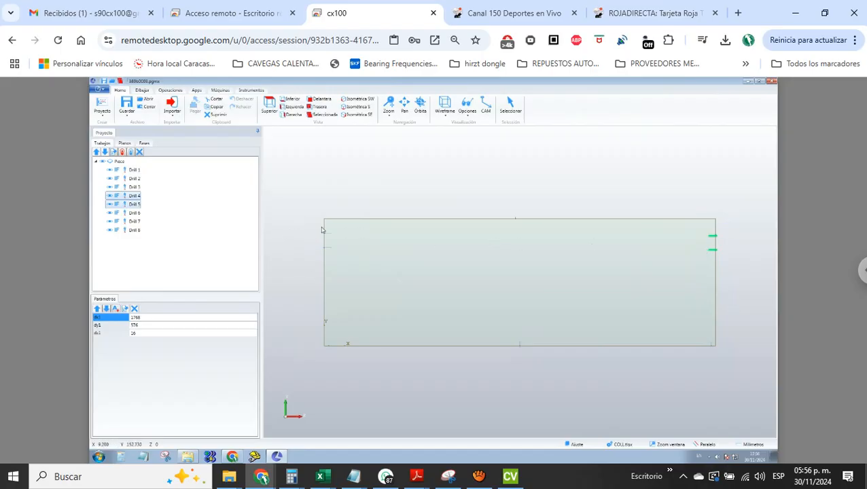
{"action": "left_click_drag", "start_coordinate": [309, 321], "coordinate": [733, 359]}
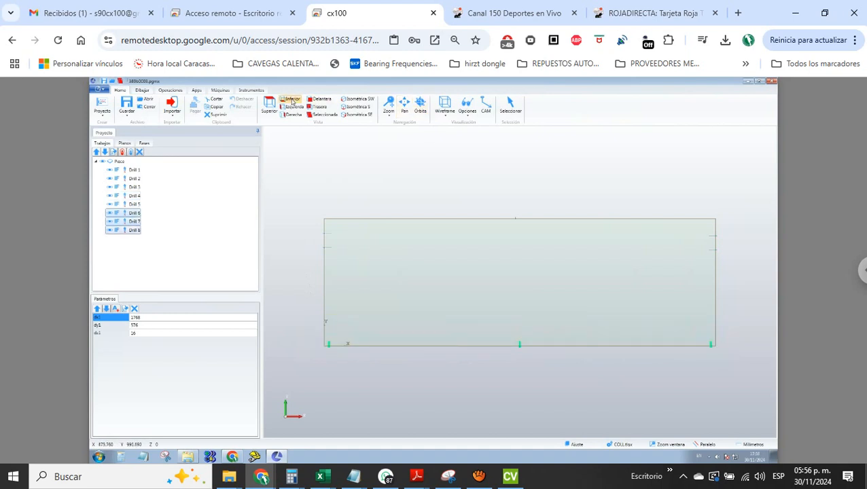
{"action": "left_click", "coordinate": [356, 101]}
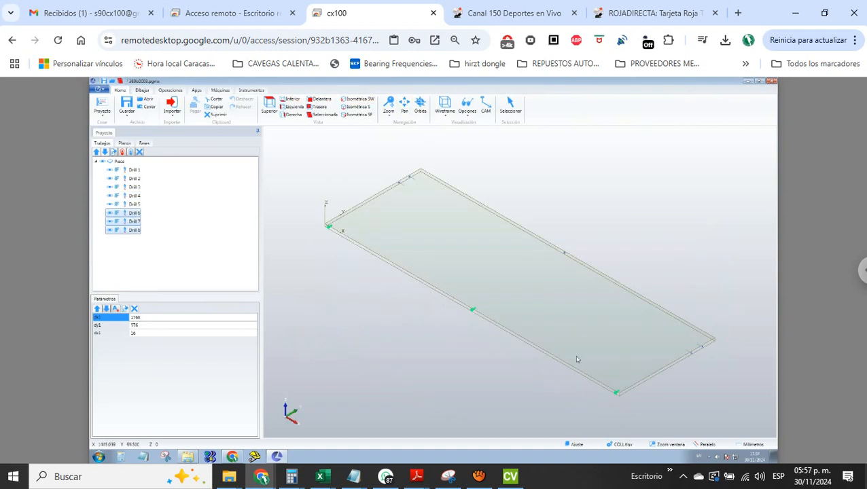
{"action": "scroll", "coordinate": [600, 393], "scroll_direction": "up", "scroll_amount": 2}
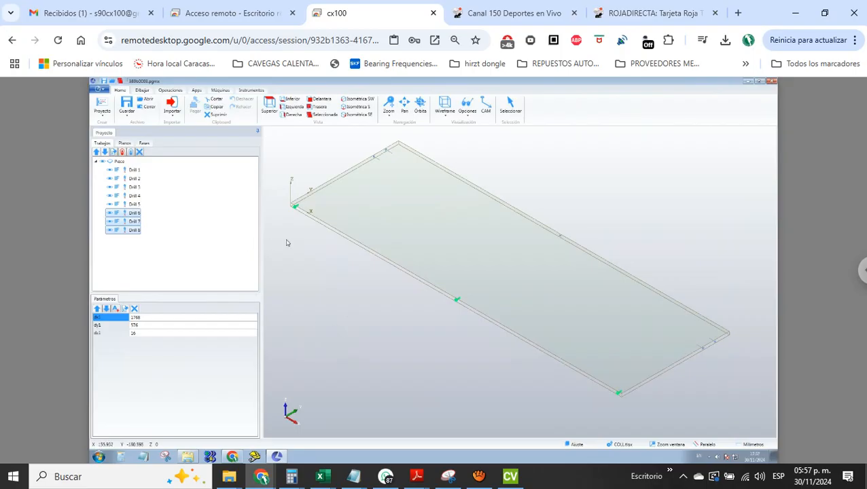
Open 389b0004.pgmx, closing the current project
{"action": "left_click", "coordinate": [102, 90]}
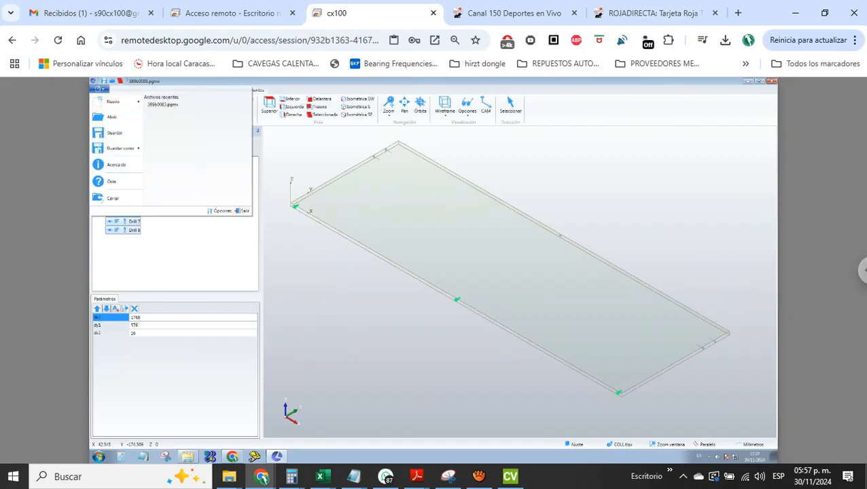
{"action": "left_click", "coordinate": [112, 117]}
{"action": "double_click", "coordinate": [180, 167]}
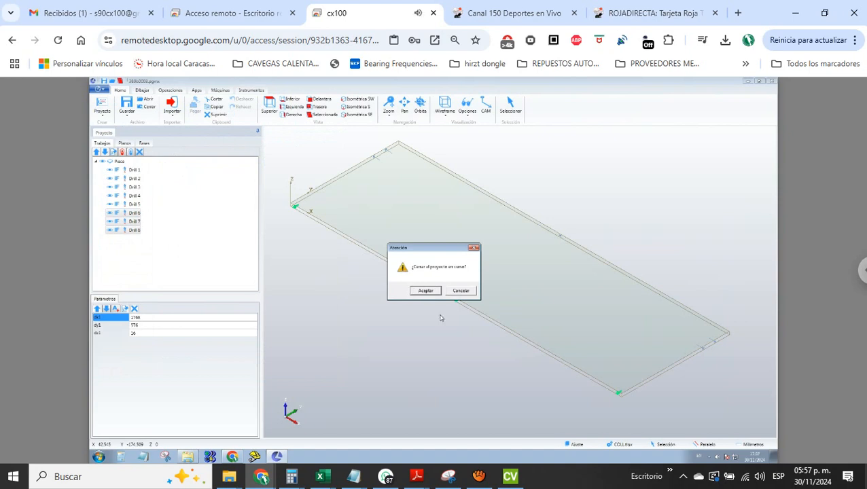
{"action": "left_click", "coordinate": [425, 291]}
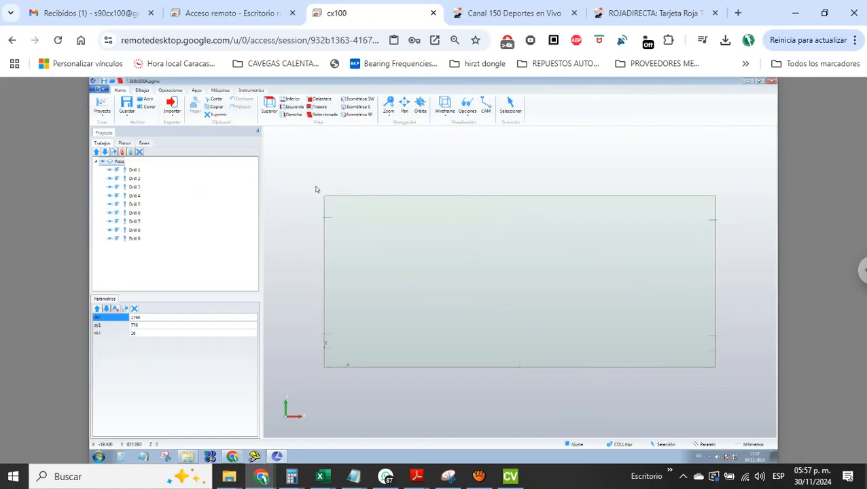
Examine the drillings along the two long edges of 389b0004 and inspect the panel in the SW isometric view
{"action": "left_click_drag", "start_coordinate": [315, 185], "coordinate": [730, 213]}
{"action": "left_click_drag", "start_coordinate": [308, 356], "coordinate": [771, 396]}
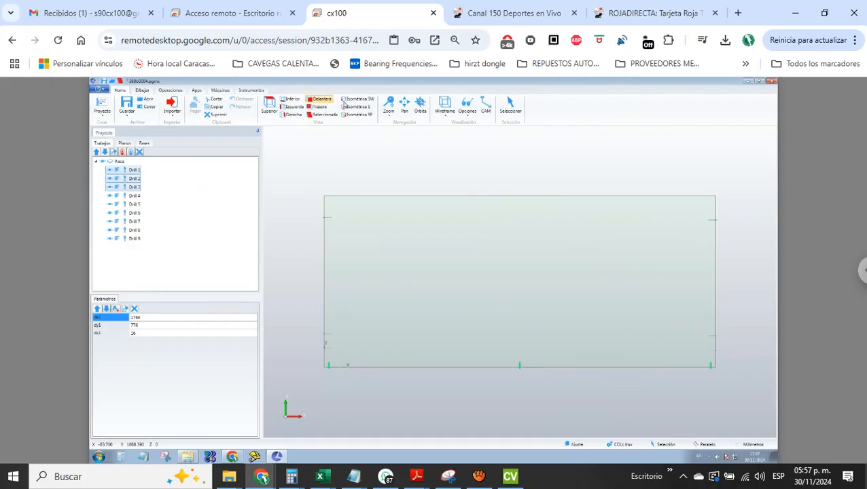
{"action": "left_click", "coordinate": [356, 100]}
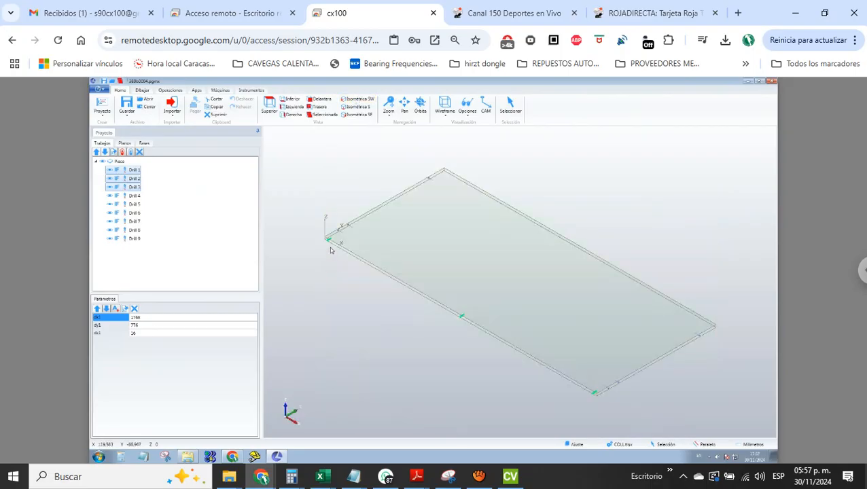
Inspect the drilling at the panel's origin corner up close and open the drilling data of Drill 1
{"action": "scroll", "coordinate": [331, 251], "scroll_direction": "down", "scroll_amount": 3}
{"action": "scroll", "coordinate": [331, 251], "scroll_direction": "up", "scroll_amount": 5}
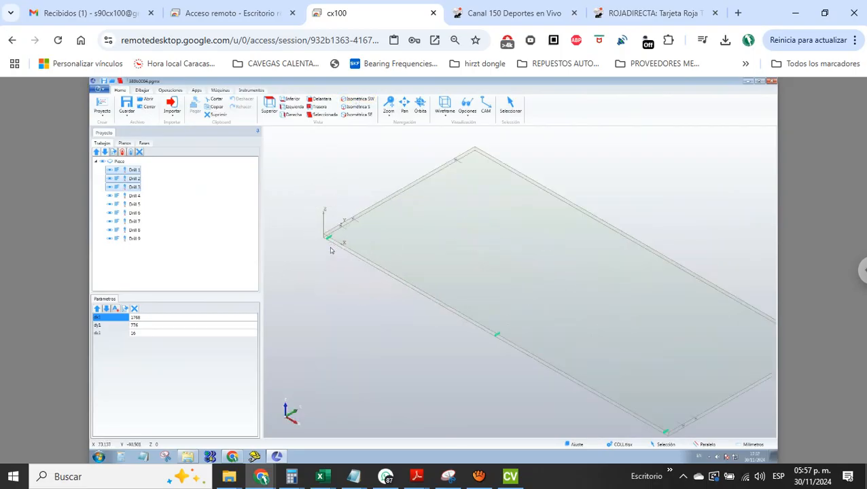
{"action": "scroll", "coordinate": [331, 250], "scroll_direction": "up", "scroll_amount": 2}
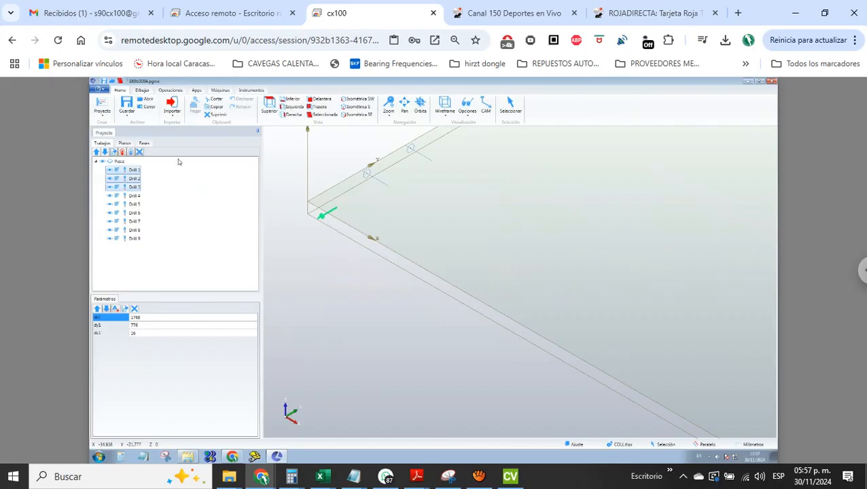
{"action": "double_click", "coordinate": [133, 172]}
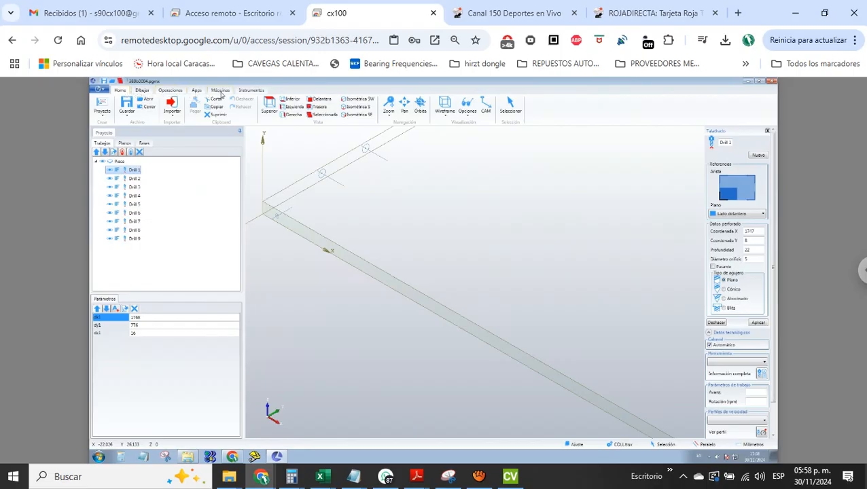
Run the project verification on 389b0004, dismiss its report, and save the project
{"action": "left_click", "coordinate": [220, 90]}
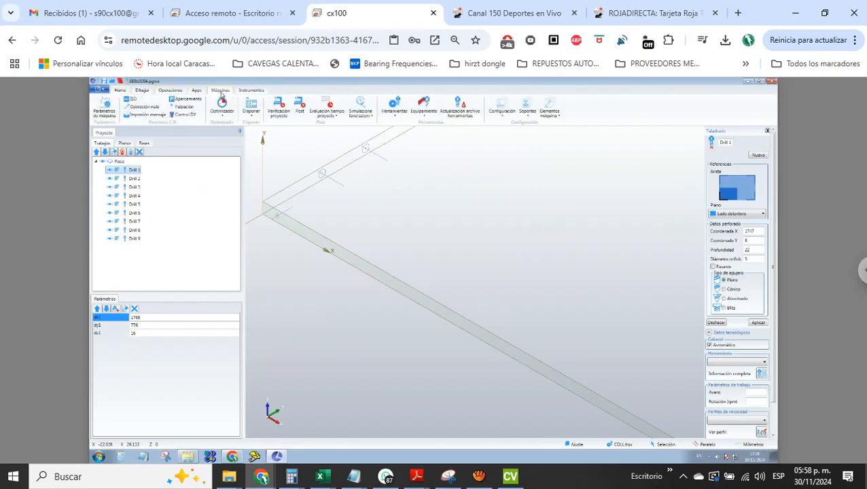
{"action": "left_click", "coordinate": [279, 107]}
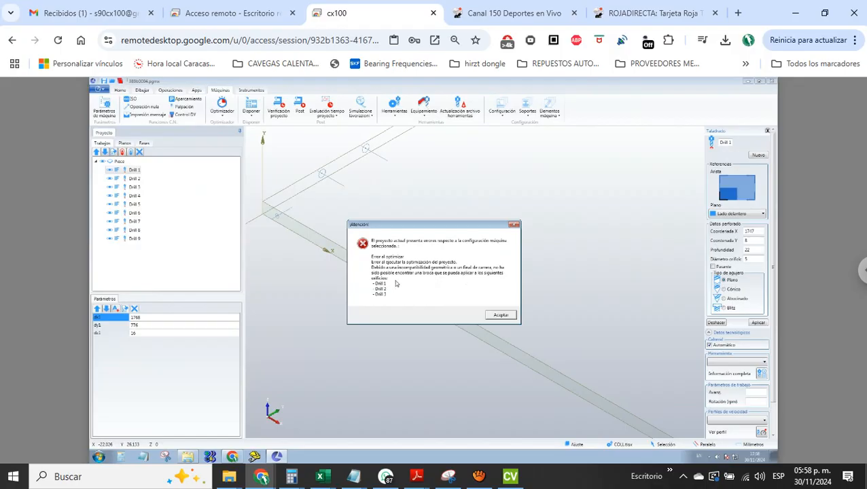
{"action": "left_click", "coordinate": [500, 316]}
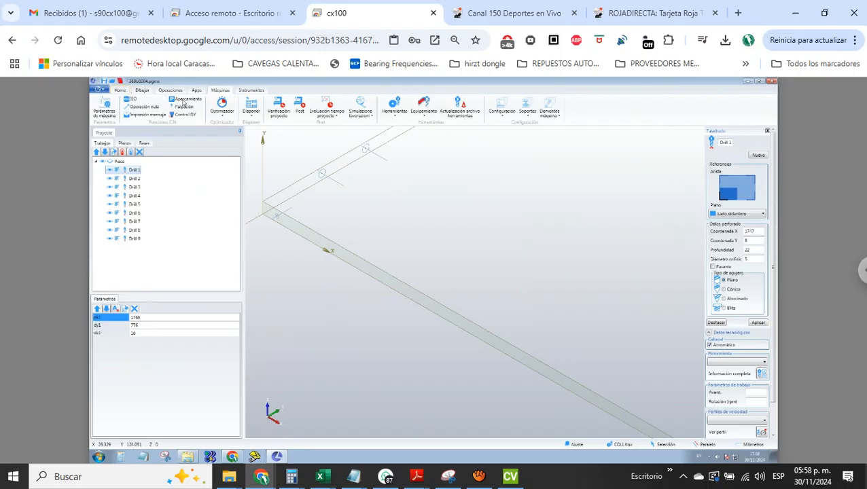
{"action": "left_click", "coordinate": [119, 90]}
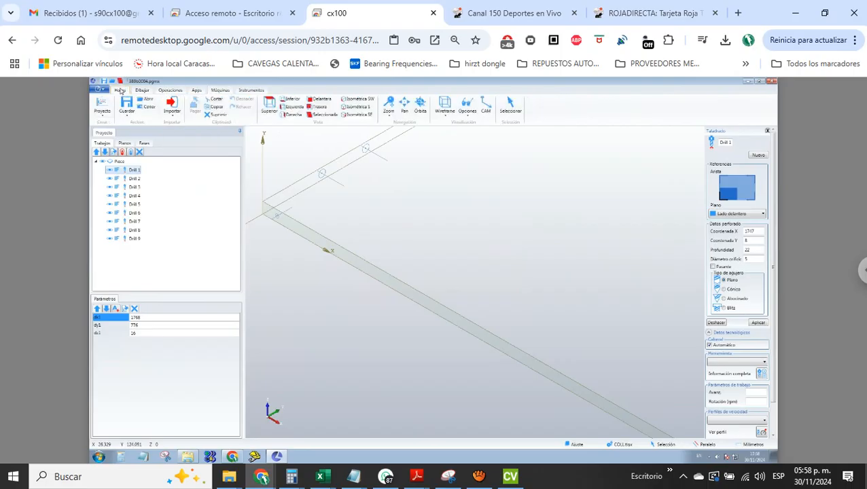
{"action": "left_click", "coordinate": [127, 107]}
Examine the drillings along the front and left edges of 389b0004 by selecting them in the top view
{"action": "left_click", "coordinate": [270, 108]}
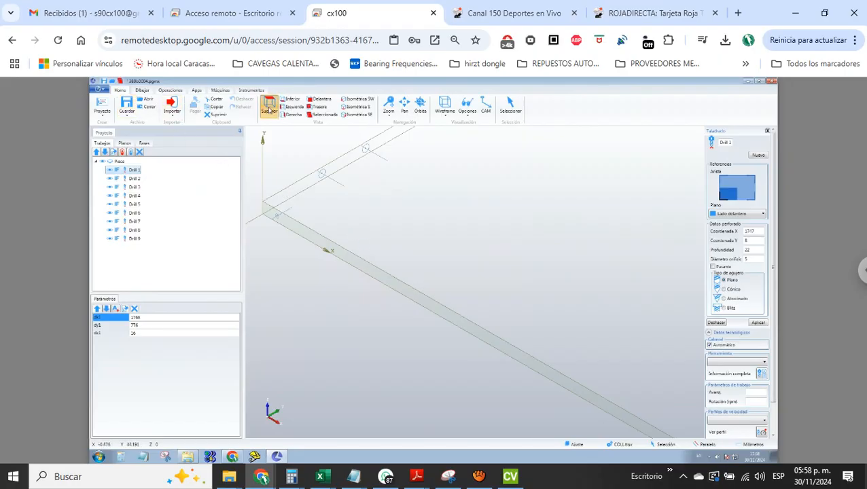
{"action": "left_click_drag", "start_coordinate": [291, 345], "coordinate": [691, 389]}
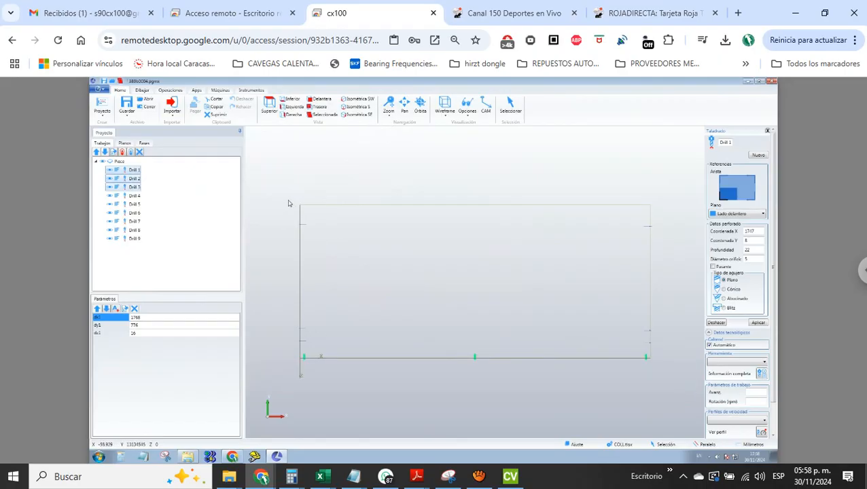
{"action": "left_click_drag", "start_coordinate": [288, 200], "coordinate": [325, 403]}
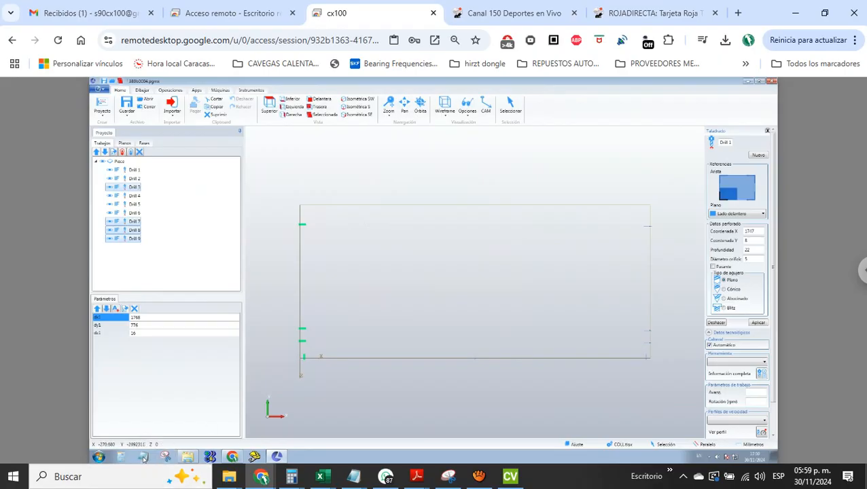
Open 389b0004.XCS from the 386 prueba split ub folder in Bloc de notas, without making it the default program for XCS files
{"action": "left_click", "coordinate": [188, 457]}
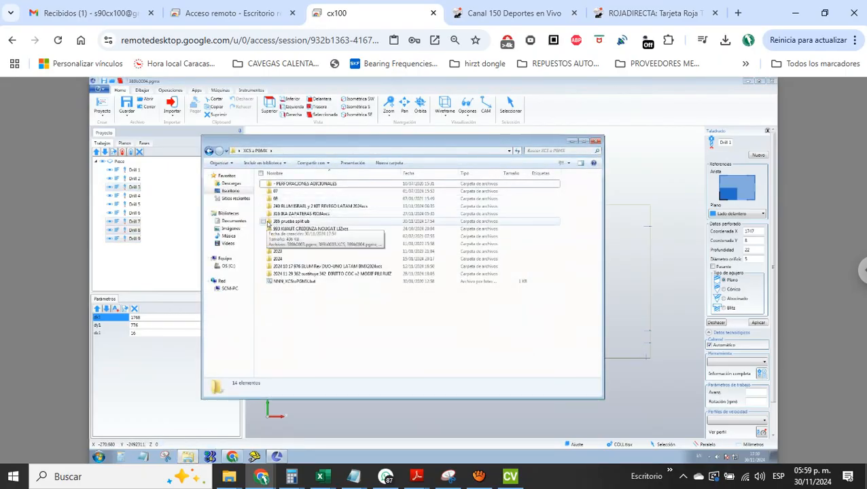
{"action": "double_click", "coordinate": [270, 223]}
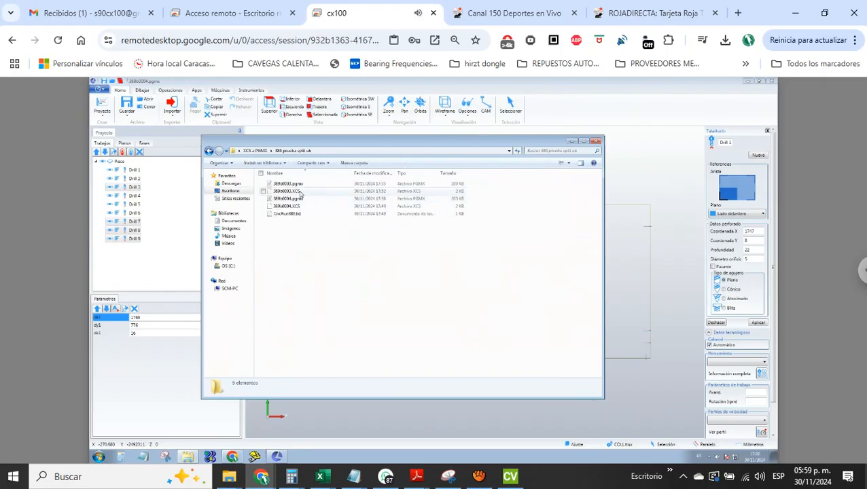
{"action": "left_click", "coordinate": [270, 207]}
{"action": "double_click", "coordinate": [270, 207]}
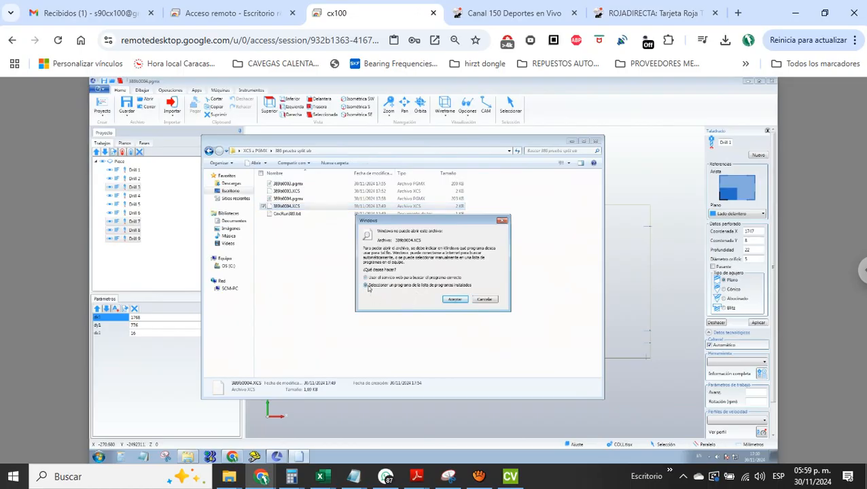
{"action": "left_click", "coordinate": [454, 300]}
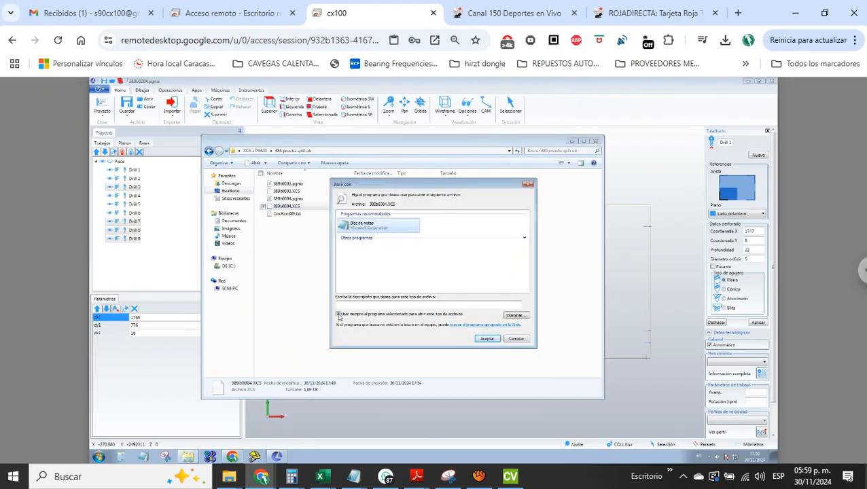
{"action": "left_click", "coordinate": [338, 316]}
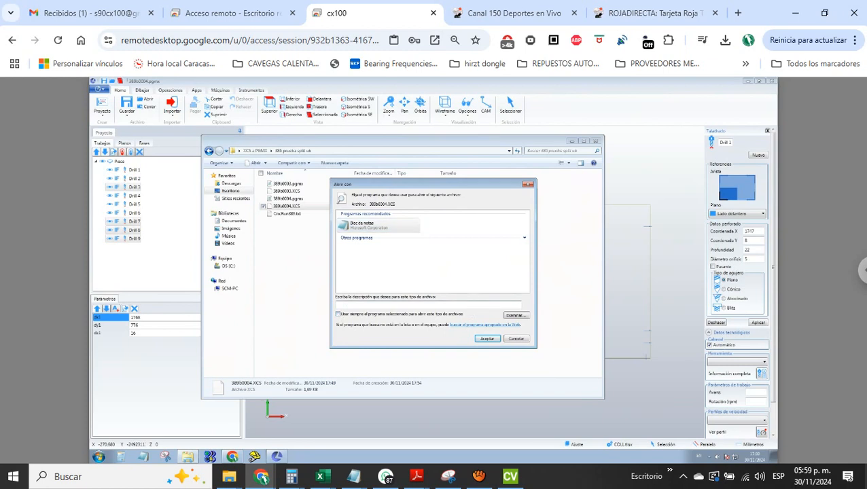
{"action": "left_click", "coordinate": [488, 339]}
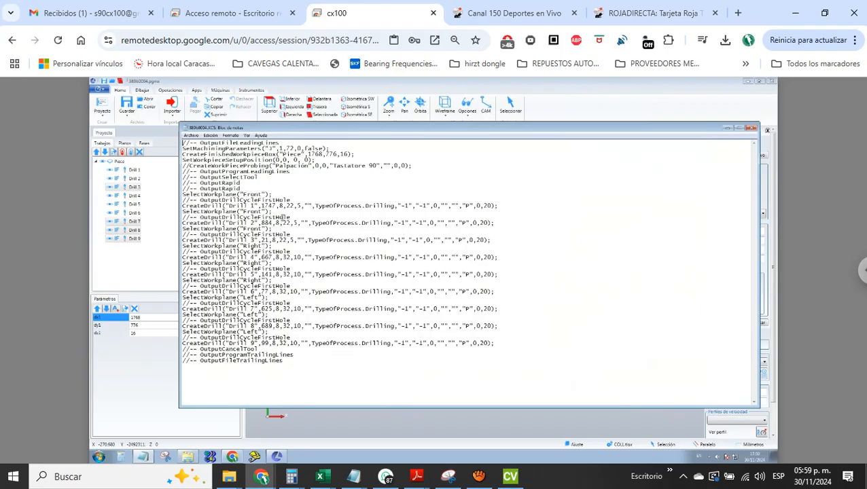
Change Drill 1's workplane to "Back" and set its diameter to 10
{"action": "left_click", "coordinate": [297, 204], "text": "shift"}
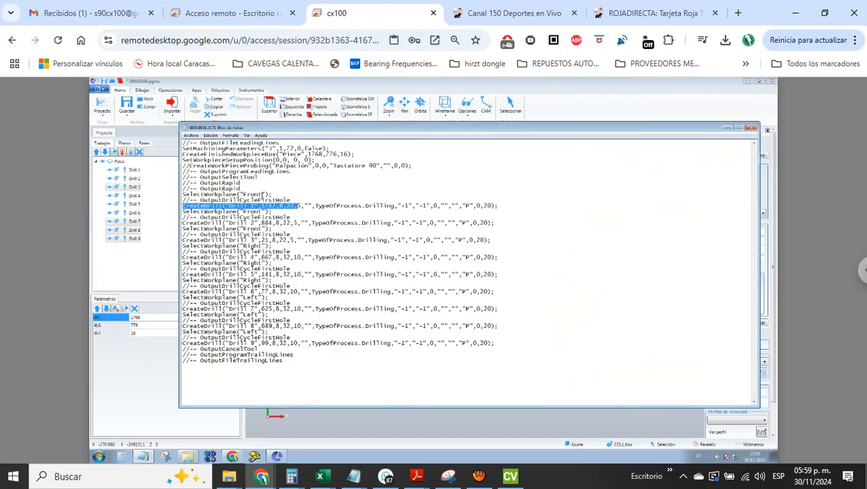
{"action": "left_click", "coordinate": [263, 195]}
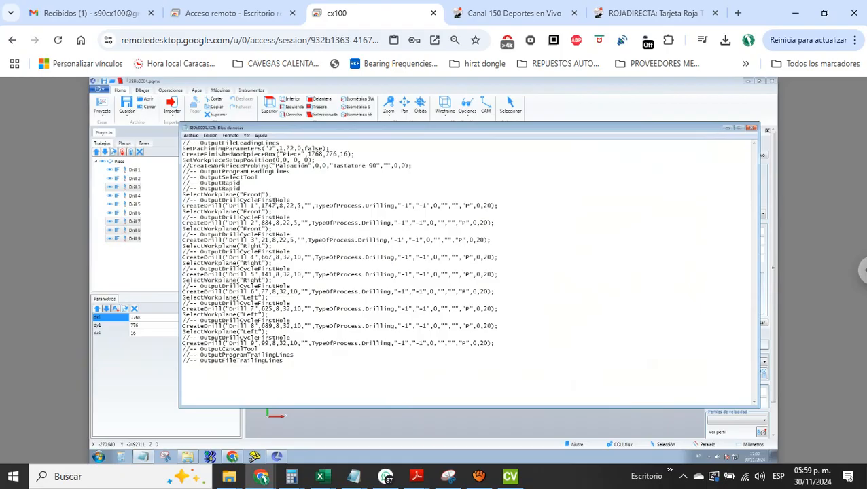
{"action": "key", "text": "BackSpace"}
{"action": "key", "text": "BackSpace"}
{"action": "key", "text": "BackSpace"}
{"action": "key", "text": "BackSpace"}
{"action": "key", "text": "BackSpace"}
{"action": "type", "text": "Back"}
{"action": "key", "text": "BackSpace"}
{"action": "type", "text": "10"}
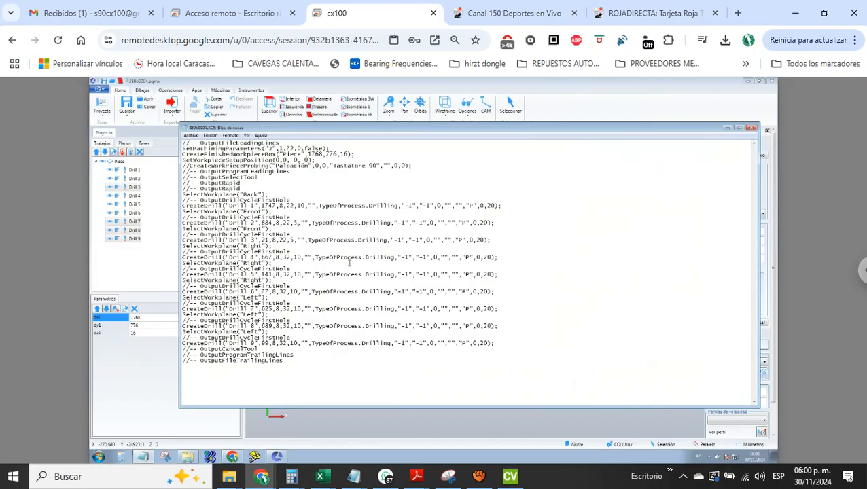
Set Drill 2's diameter to 10 and change its workplane to "Back"
{"action": "left_click", "coordinate": [301, 223]}
{"action": "key", "text": "BackSpace"}
{"action": "type", "text": "10"}
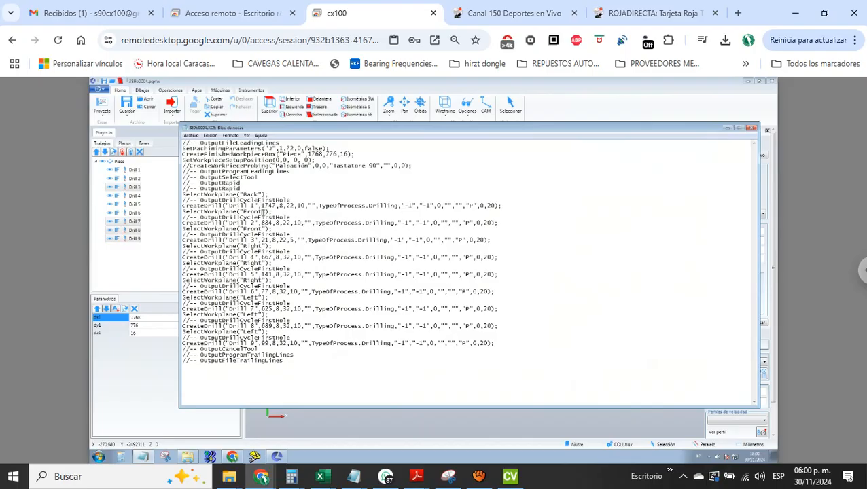
{"action": "left_click", "coordinate": [262, 213]}
{"action": "key", "text": "BackSpace"}
{"action": "key", "text": "BackSpace"}
{"action": "key", "text": "BackSpace"}
{"action": "key", "text": "BackSpace"}
{"action": "key", "text": "BackSpace"}
{"action": "type", "text": "Back"}
{"action": "left_click_drag", "start_coordinate": [259, 212], "coordinate": [246, 212]}
Set Drill 3's diameter to 10 and change its workplane to "Back"
{"action": "left_click", "coordinate": [294, 240]}
{"action": "key", "text": "BackSpace"}
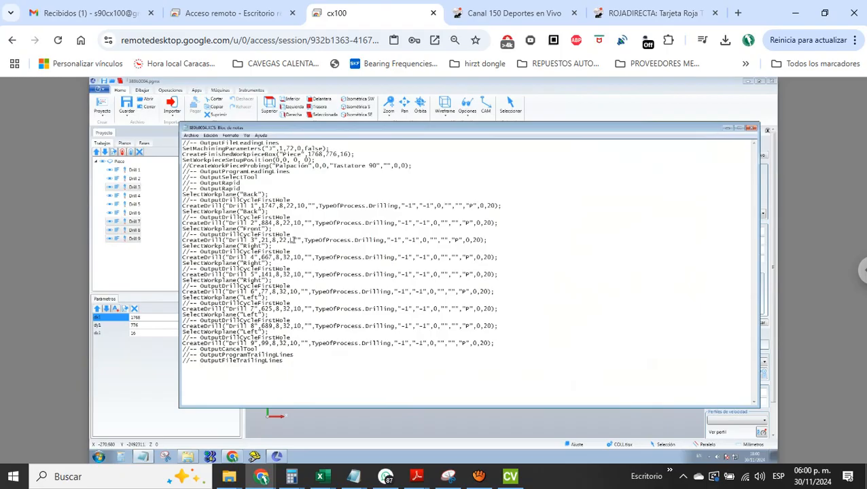
{"action": "type", "text": "10"}
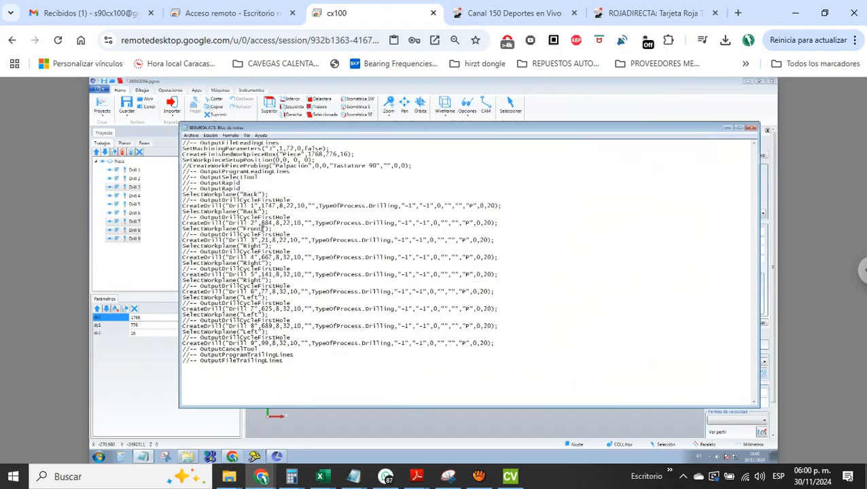
{"action": "key", "text": "BackSpace"}
{"action": "key", "text": "BackSpace"}
{"action": "key", "text": "BackSpace"}
{"action": "key", "text": "BackSpace"}
{"action": "type", "text": "Back"}
Close the Canal 150 stream page and reconnect to the cx100 remote computer
{"action": "key", "text": "ctrl+w"}
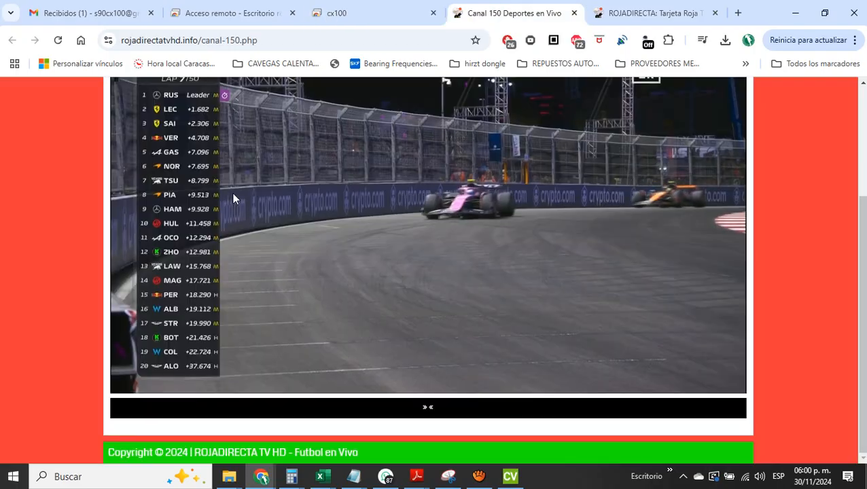
{"action": "key", "text": "ctrl+w"}
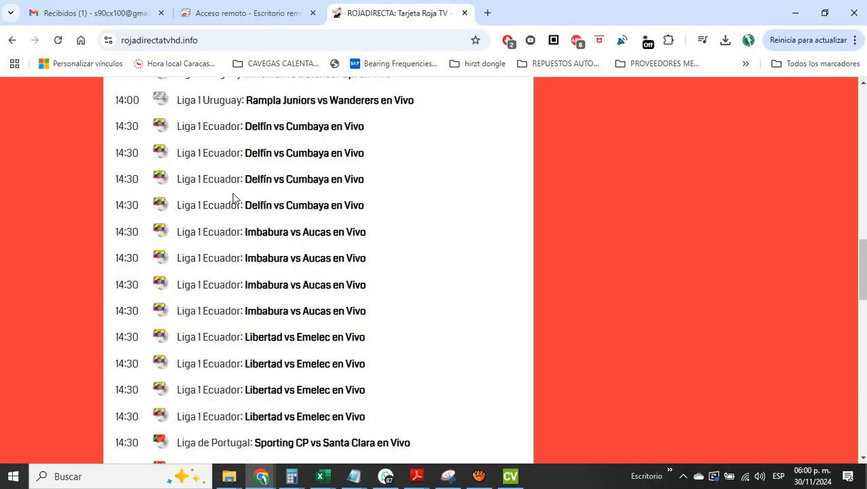
{"action": "left_click", "coordinate": [275, 18]}
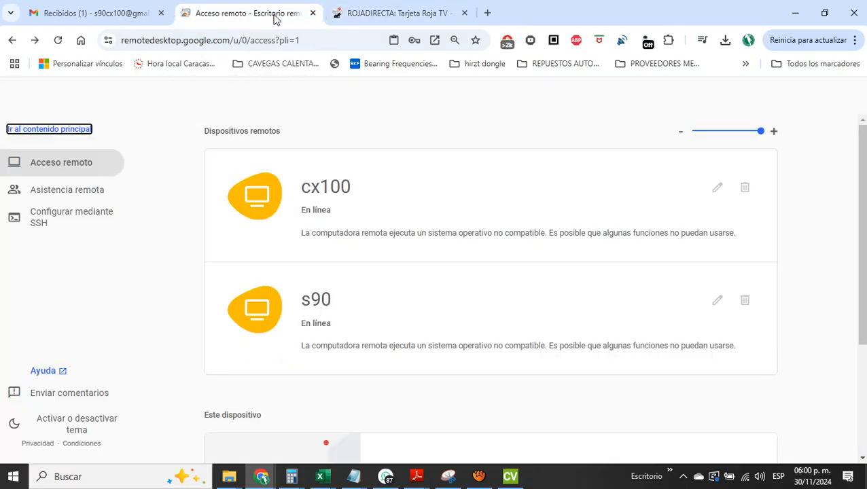
{"action": "left_click", "coordinate": [334, 196]}
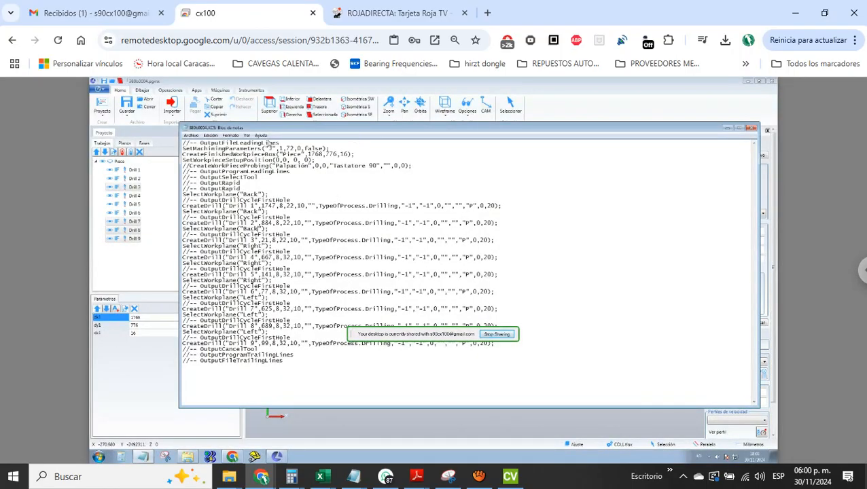
Save the edited 389b0004.XCS and close it
{"action": "left_click", "coordinate": [191, 135]}
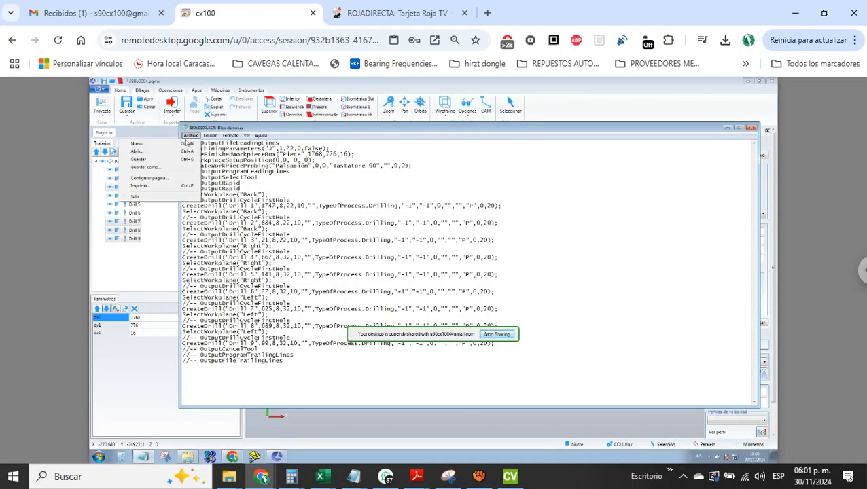
{"action": "left_click", "coordinate": [142, 161]}
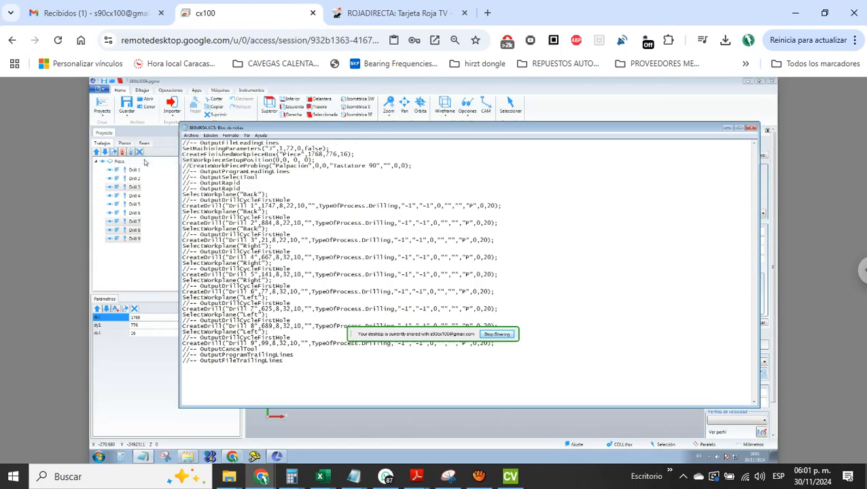
{"action": "left_click", "coordinate": [751, 129]}
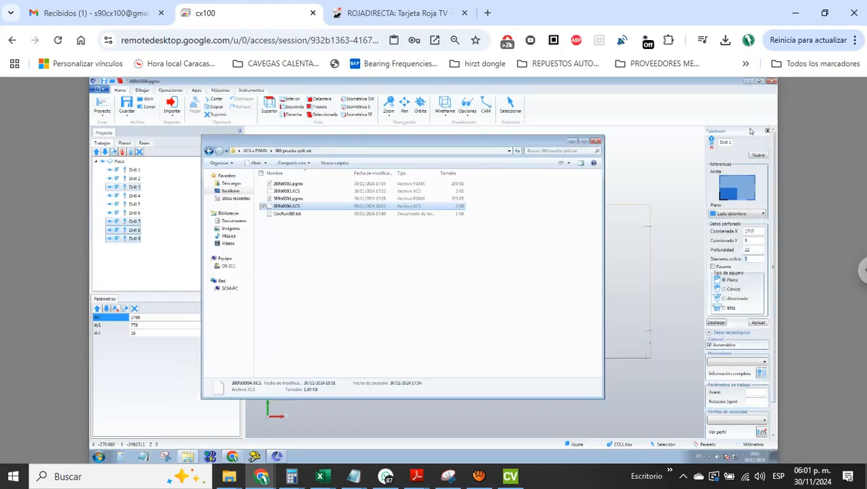
Move 389b0004.XCS up to the XCS a PGMX folder and convert it by running NNN_XCStoPGMX.bat
{"action": "right_click", "coordinate": [270, 208]}
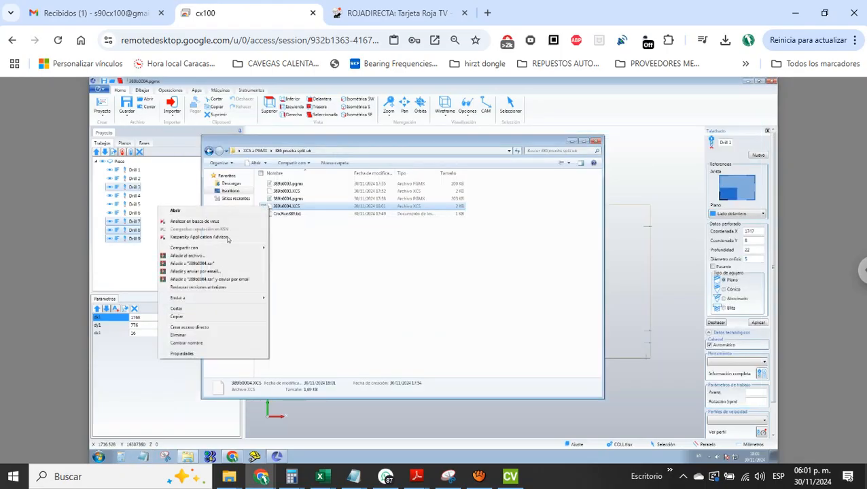
{"action": "left_click", "coordinate": [181, 310]}
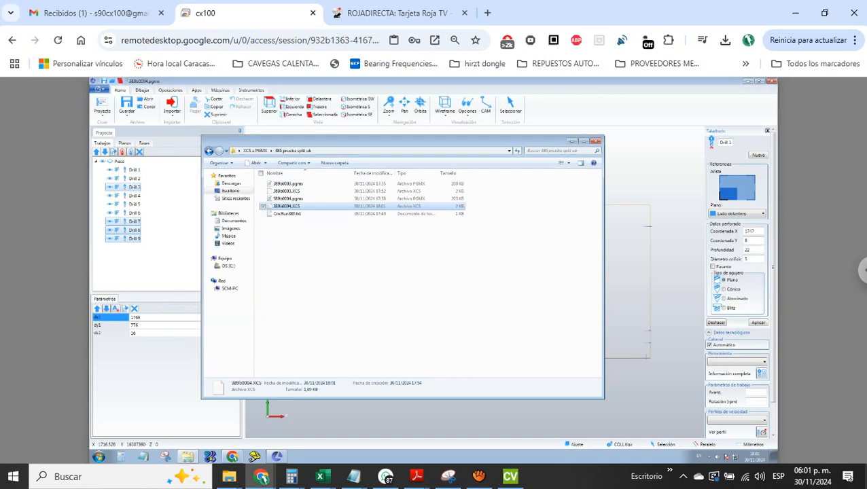
{"action": "left_click", "coordinate": [255, 151]}
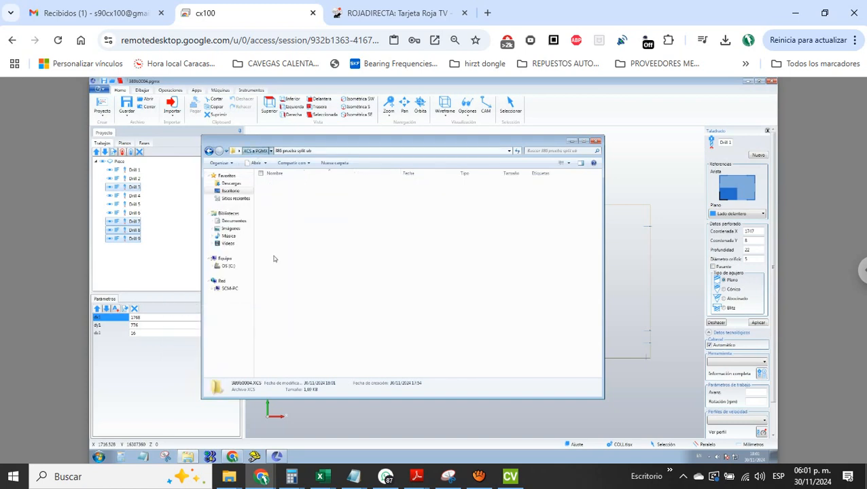
{"action": "right_click", "coordinate": [282, 300]}
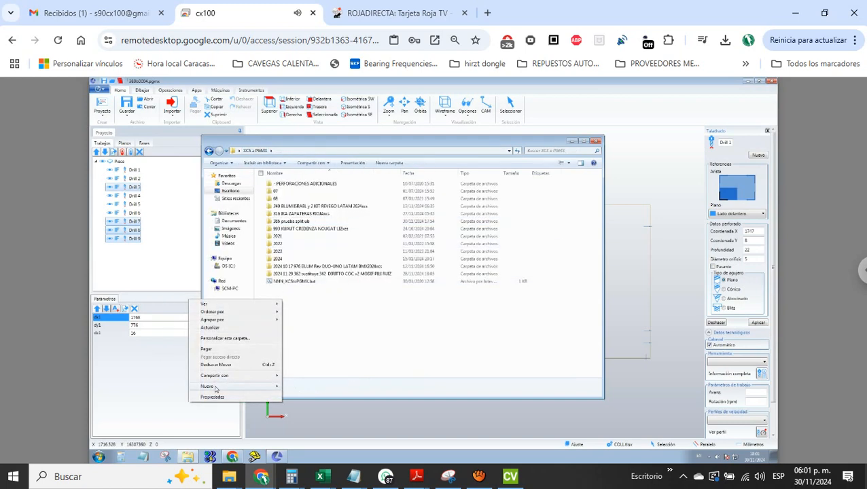
{"action": "left_click", "coordinate": [217, 351]}
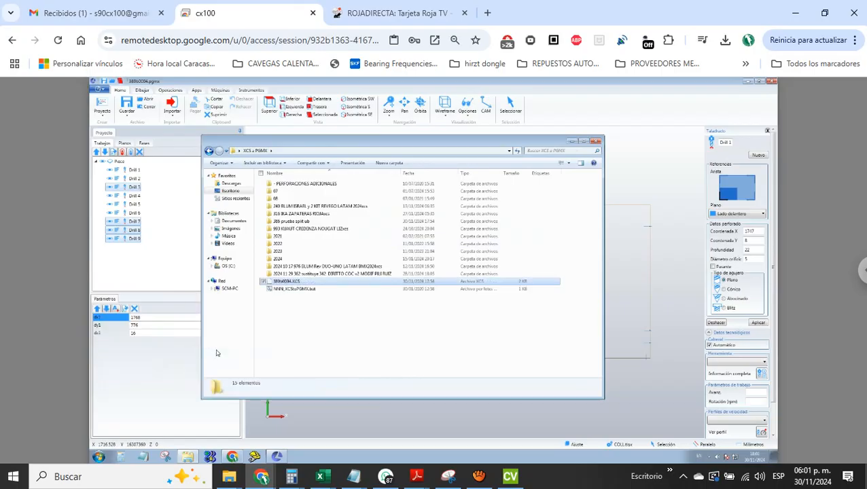
{"action": "left_click", "coordinate": [293, 290]}
{"action": "double_click", "coordinate": [293, 290]}
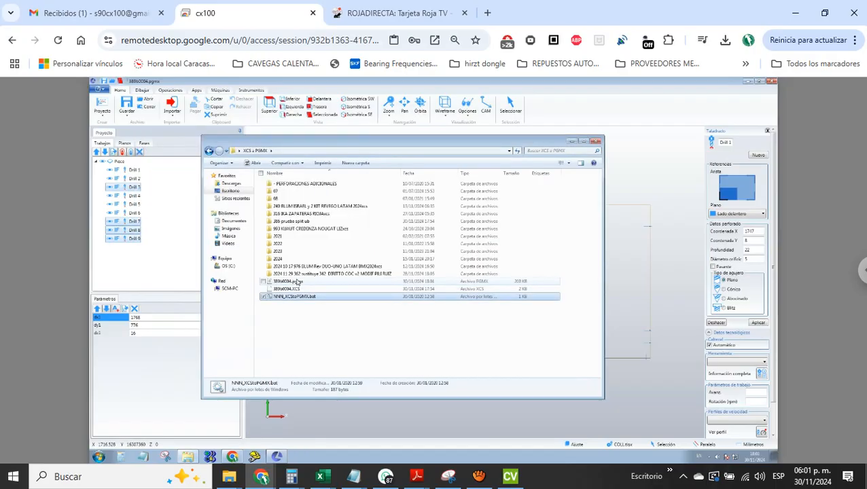
Move 389b0004.pgmx and 389b0004.XCS into the "prueba split ub" folder, replacing the existing PGMX file
{"action": "left_click", "coordinate": [286, 284]}
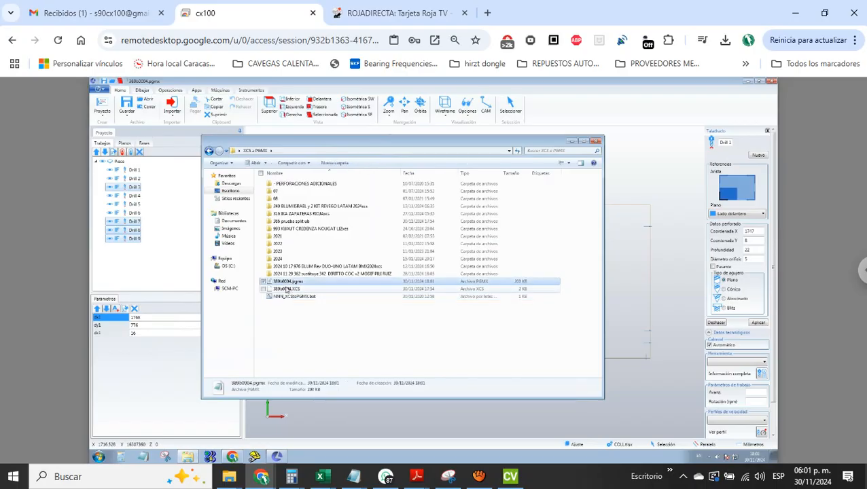
{"action": "left_click", "coordinate": [287, 289], "text": "ctrl"}
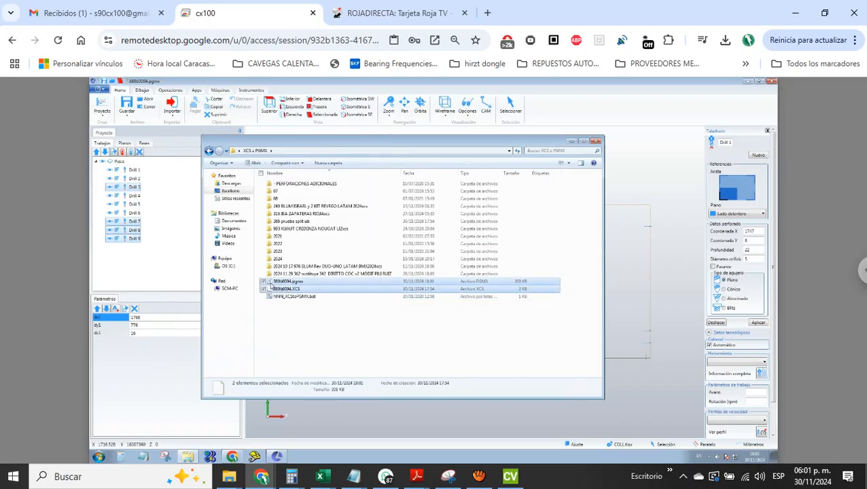
{"action": "left_click_drag", "start_coordinate": [272, 282], "coordinate": [302, 225]}
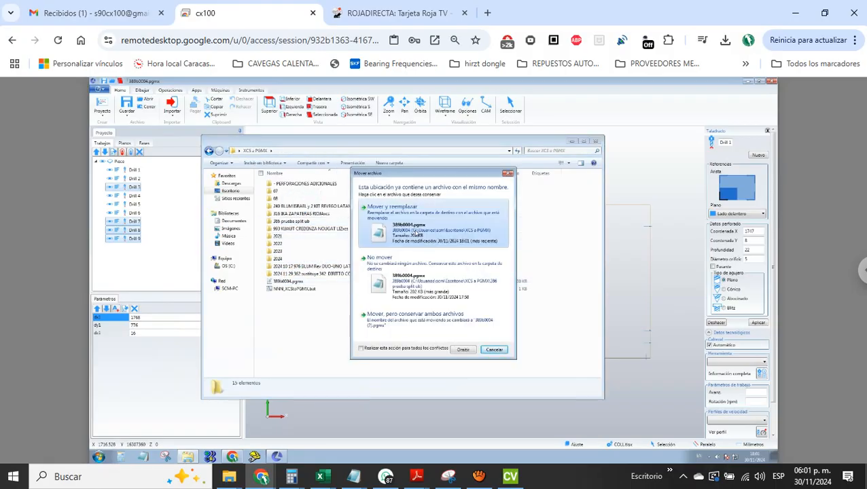
{"action": "left_click", "coordinate": [415, 233]}
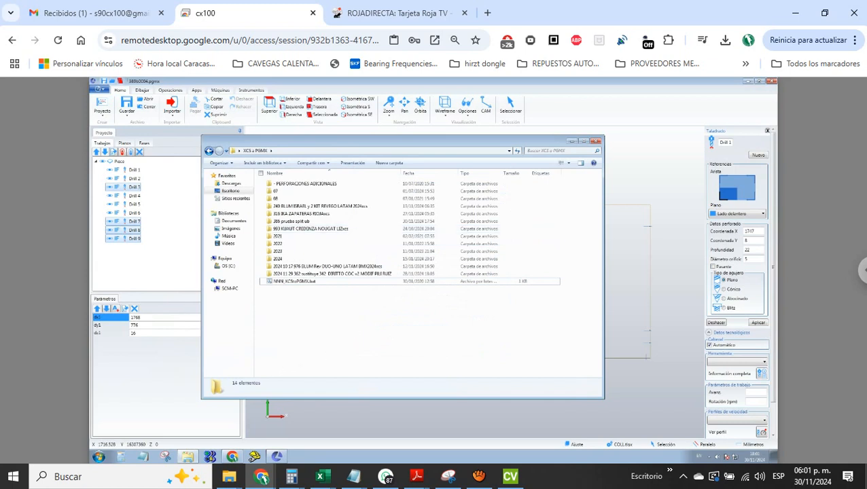
Open the newly converted 389b0004.pgmx from the "prueba split ub" folder, closing the current project
{"action": "left_click", "coordinate": [102, 90]}
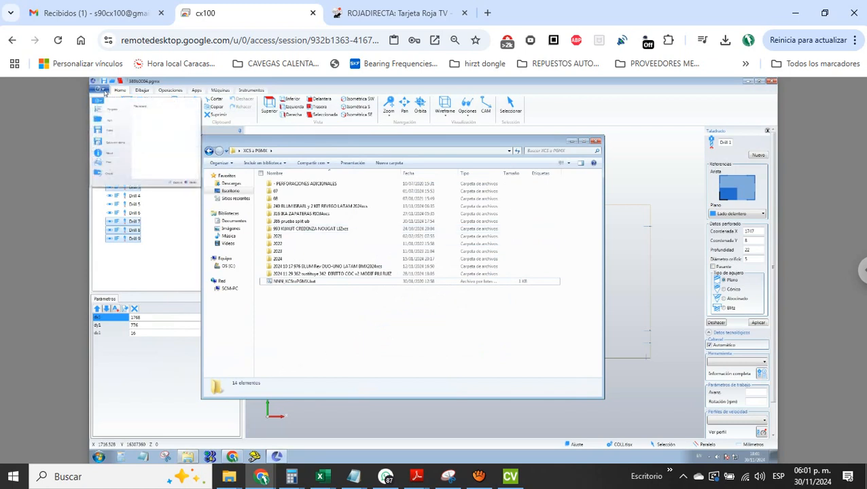
{"action": "left_click", "coordinate": [110, 117]}
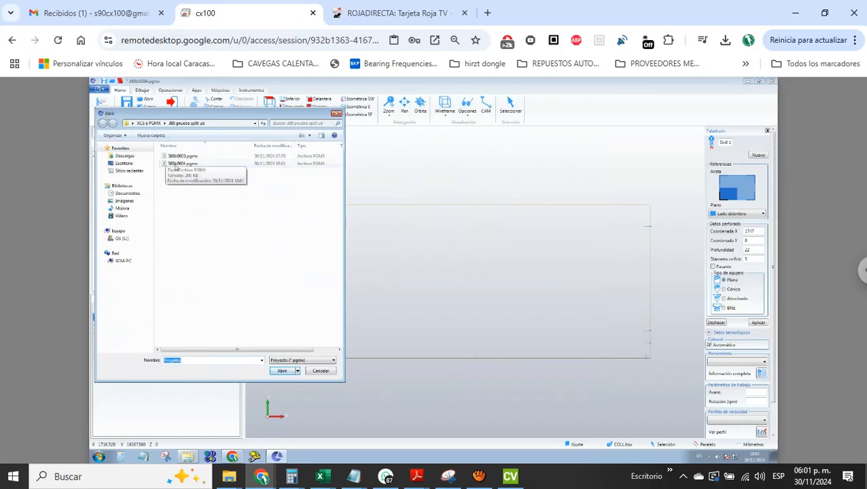
{"action": "double_click", "coordinate": [178, 165]}
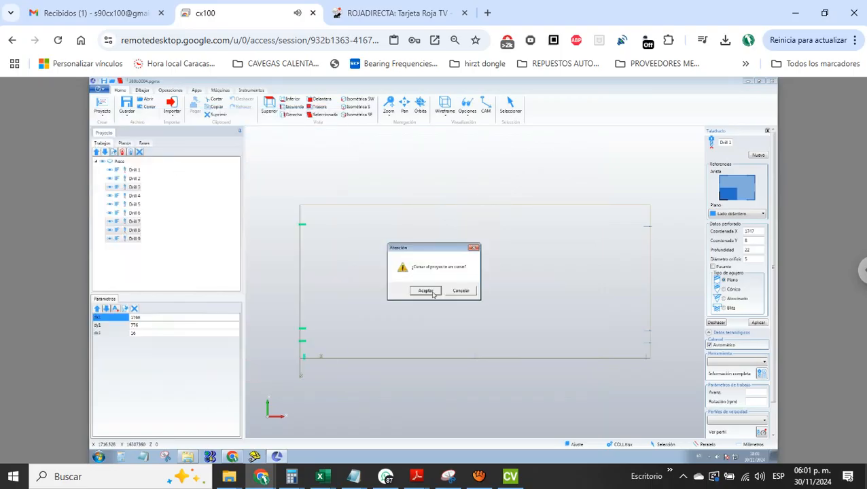
{"action": "left_click", "coordinate": [428, 291]}
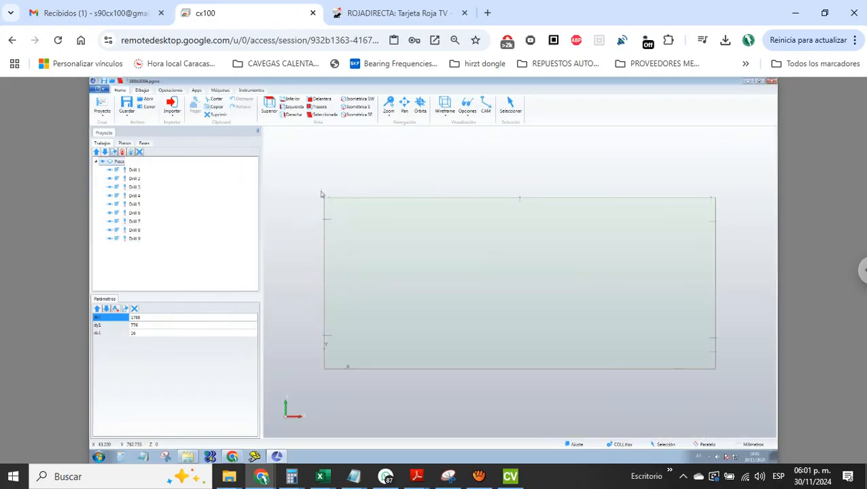
Select the drillings along the panel's rear edge and check the plane and diameter of Drill 1, Drill 2 and Drill 3
{"action": "left_click_drag", "start_coordinate": [316, 189], "coordinate": [729, 214]}
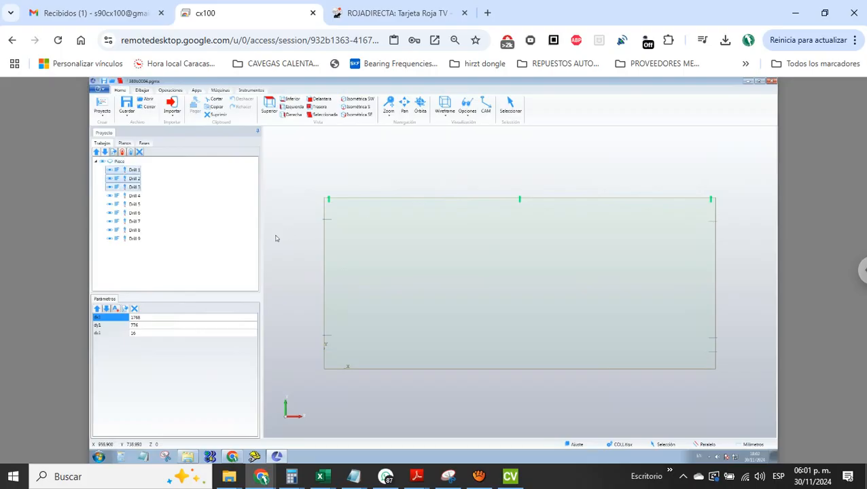
{"action": "double_click", "coordinate": [133, 171]}
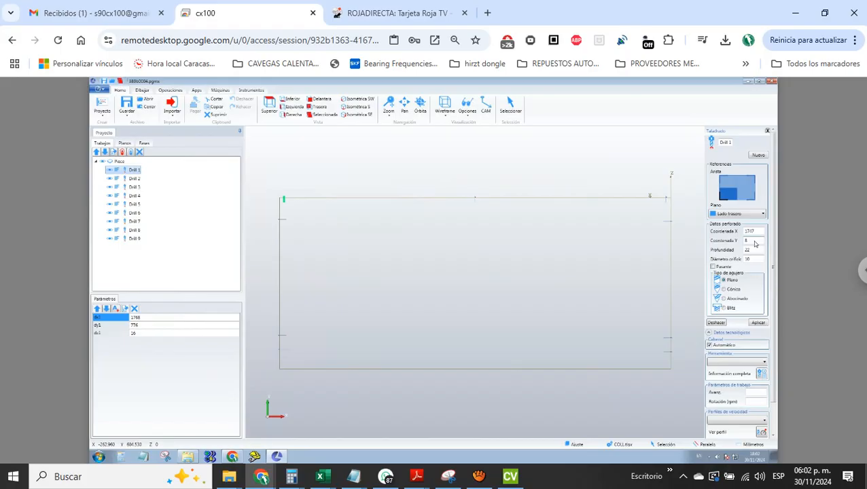
{"action": "left_click", "coordinate": [136, 179]}
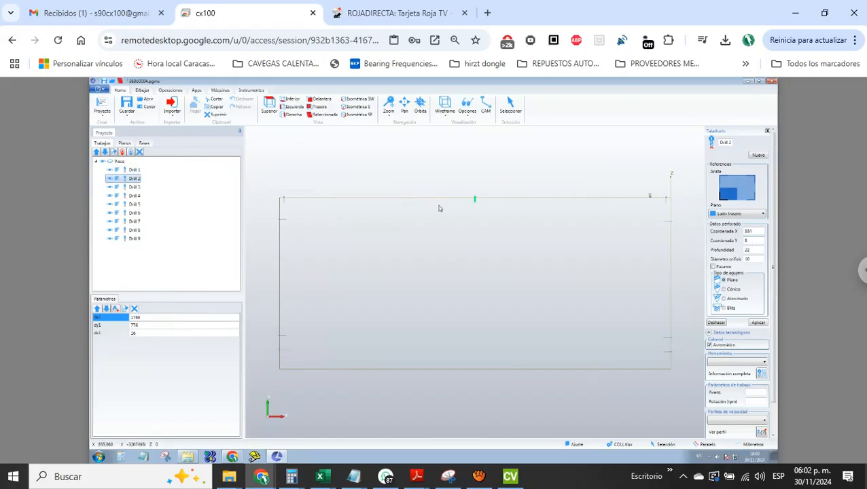
{"action": "left_click", "coordinate": [135, 188]}
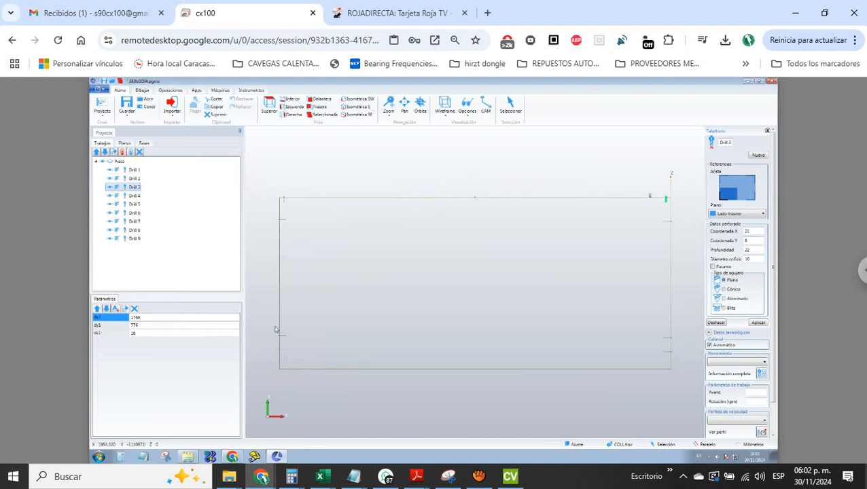
Highlight the drillings on the panel's two short edges and inspect the data of Drill 4 and Drill 6
{"action": "left_click_drag", "start_coordinate": [267, 210], "coordinate": [306, 391]}
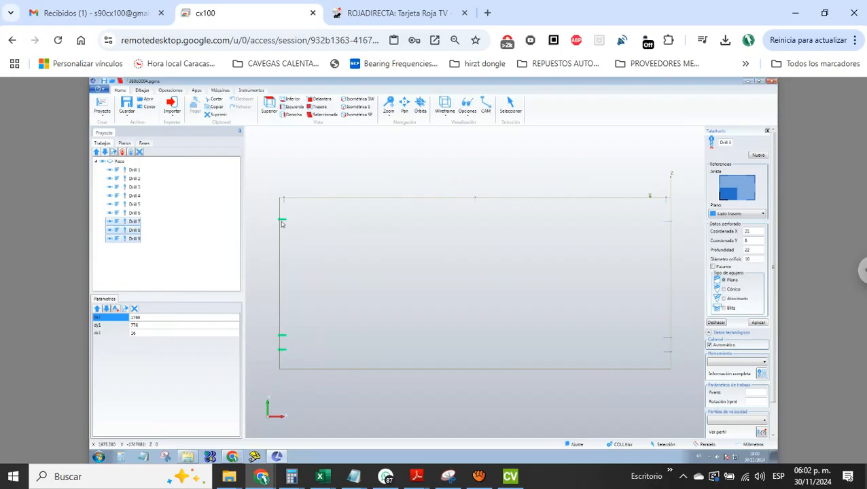
{"action": "left_click_drag", "start_coordinate": [652, 213], "coordinate": [707, 399]}
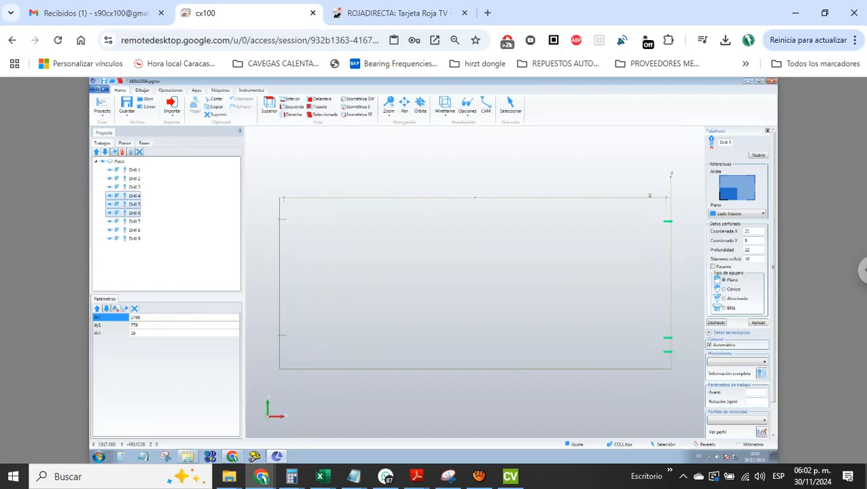
{"action": "left_click", "coordinate": [130, 196]}
{"action": "left_click", "coordinate": [130, 206]}
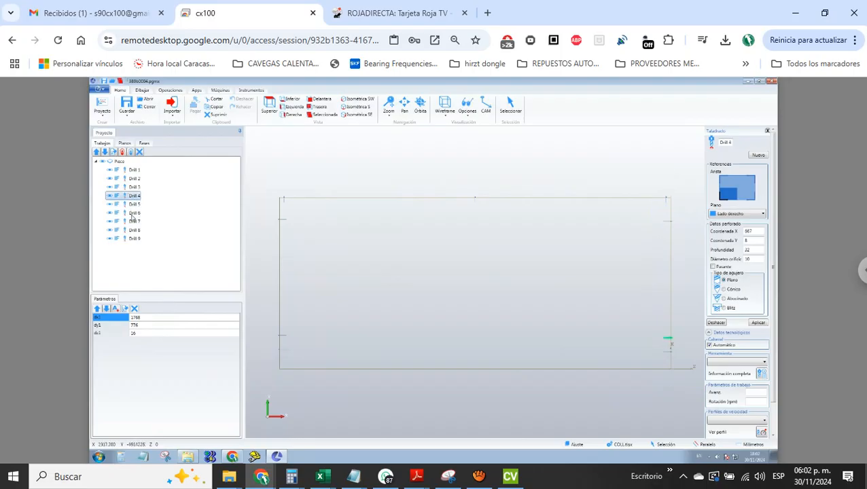
{"action": "left_click", "coordinate": [133, 213]}
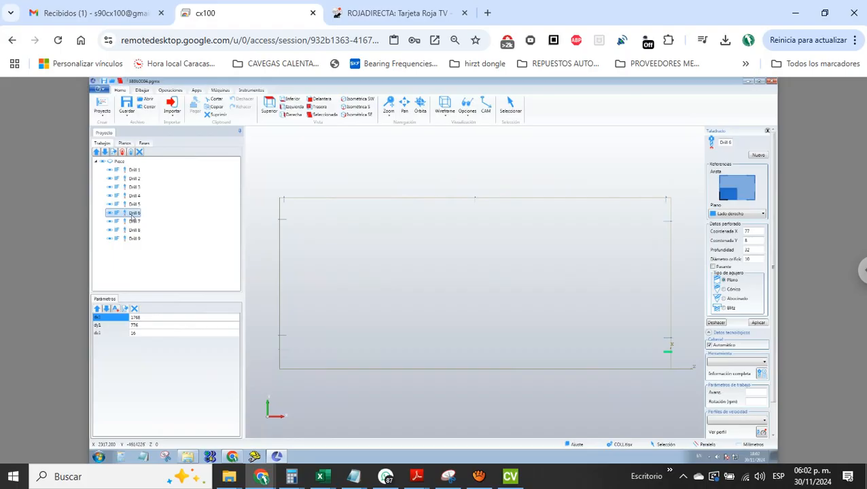
Switch to CABINET VISION, show the wall elevation and open the tall cabinet for editing
{"action": "left_click", "coordinate": [512, 480]}
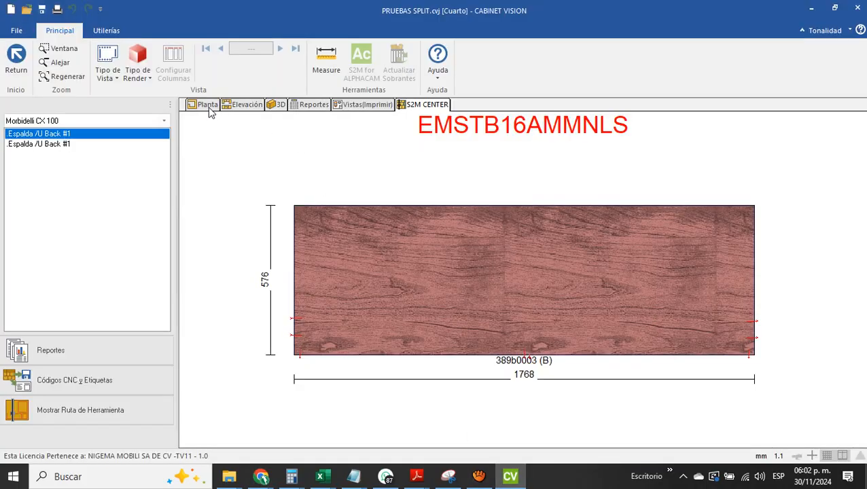
{"action": "left_click", "coordinate": [237, 106]}
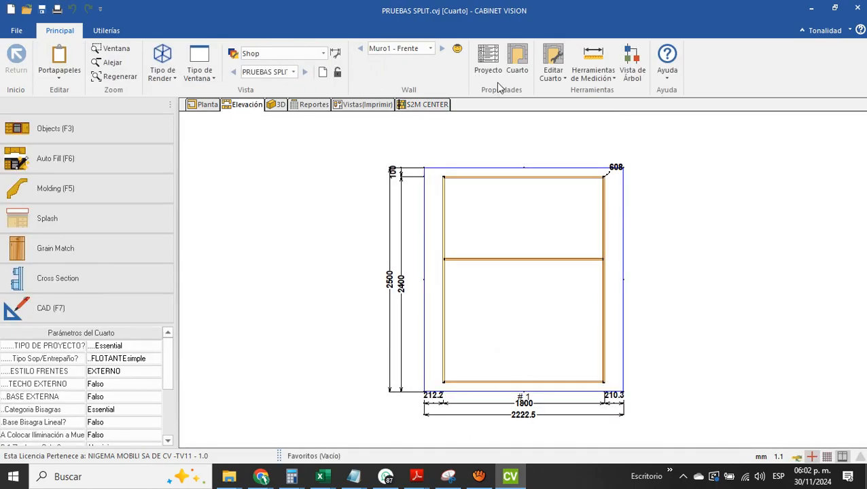
{"action": "left_click", "coordinate": [521, 242]}
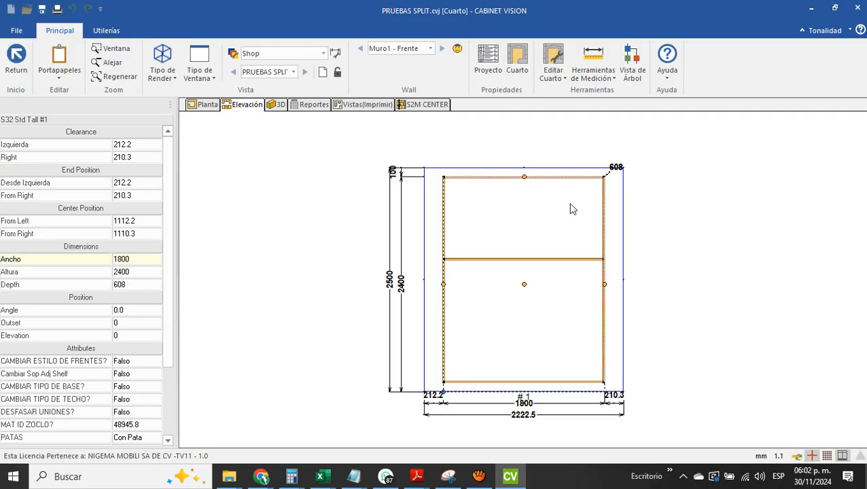
{"action": "double_click", "coordinate": [540, 233]}
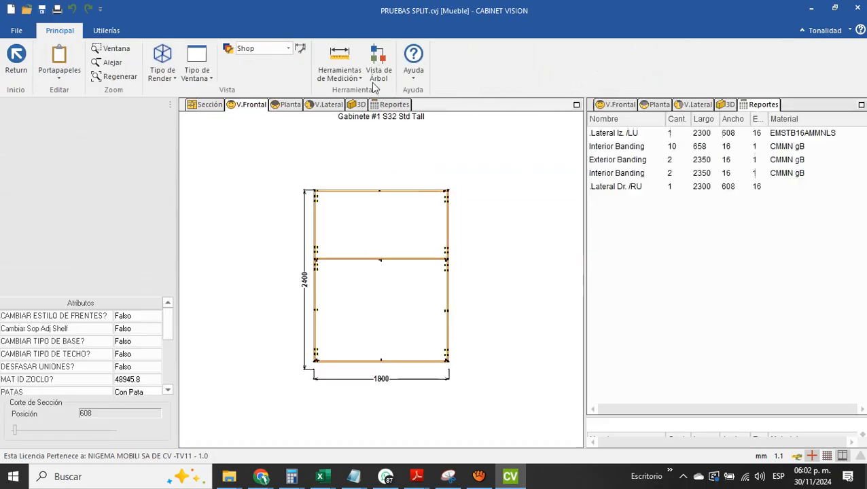
Open the cabinet's tree view, expand Case and inspect the parameters of the first .Espalda /U Back part
{"action": "left_click", "coordinate": [382, 62]}
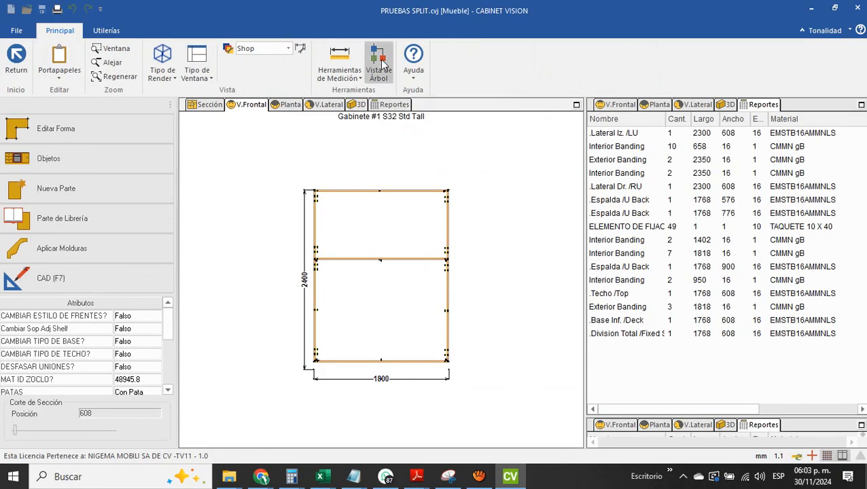
{"action": "left_click", "coordinate": [468, 70]}
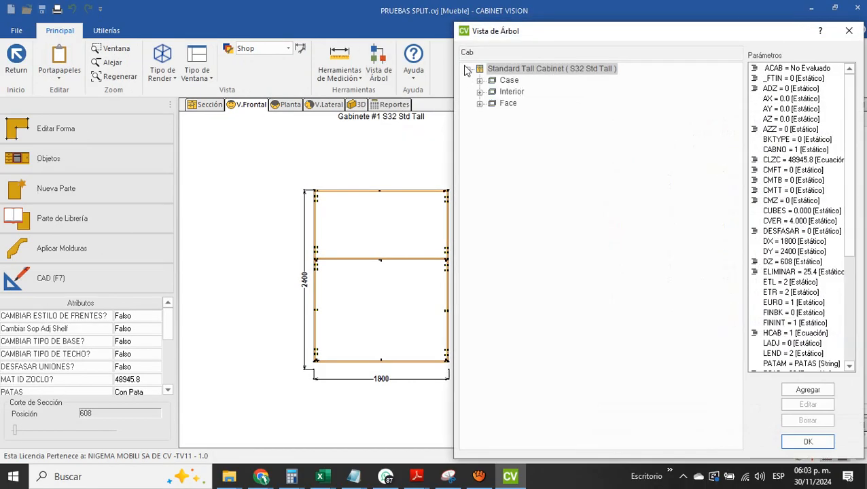
{"action": "left_click", "coordinate": [480, 81]}
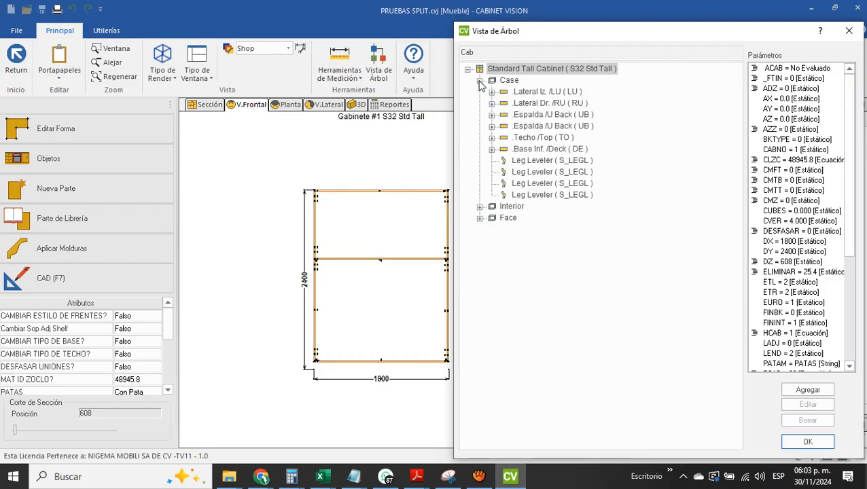
{"action": "left_click", "coordinate": [508, 115]}
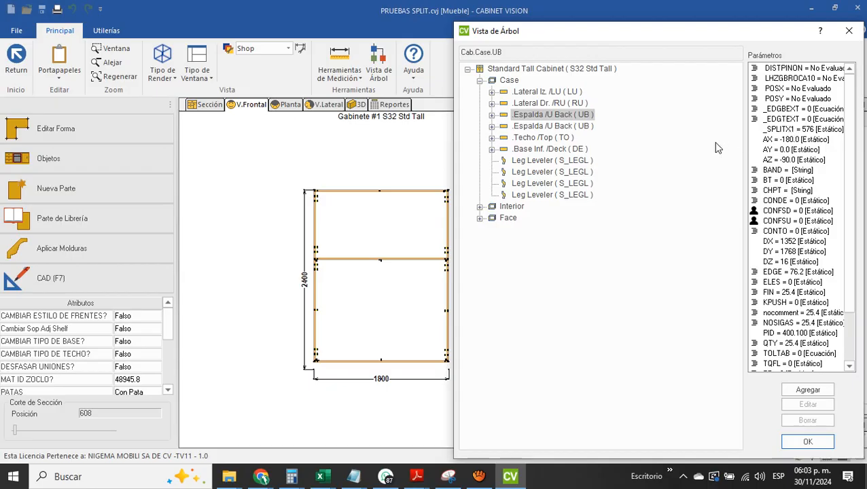
Expand the first .Espalda /U Back, examine its three LBORE operations and ELEMENTO DE FIJACIÓN parameters, and close the tree view
{"action": "left_click", "coordinate": [493, 115]}
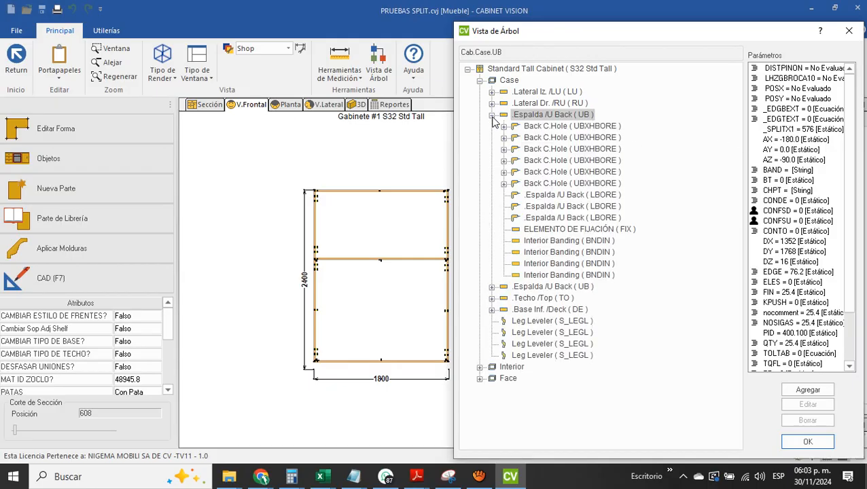
{"action": "left_click", "coordinate": [562, 195]}
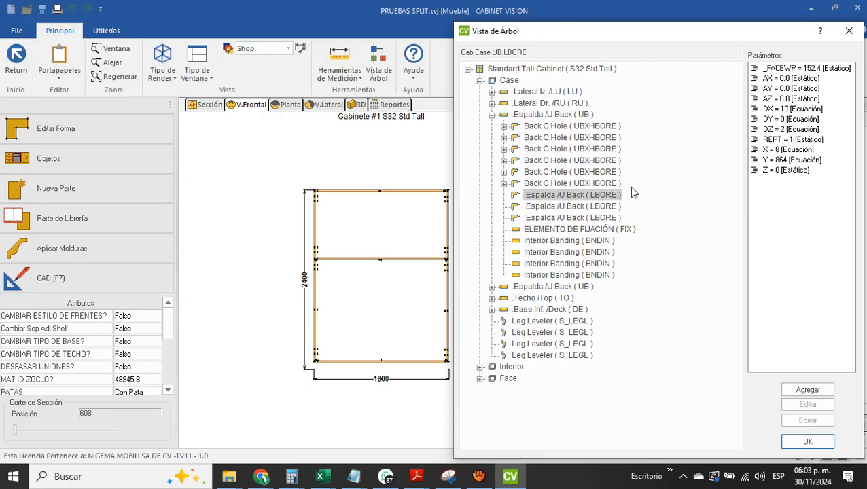
{"action": "left_click", "coordinate": [556, 207]}
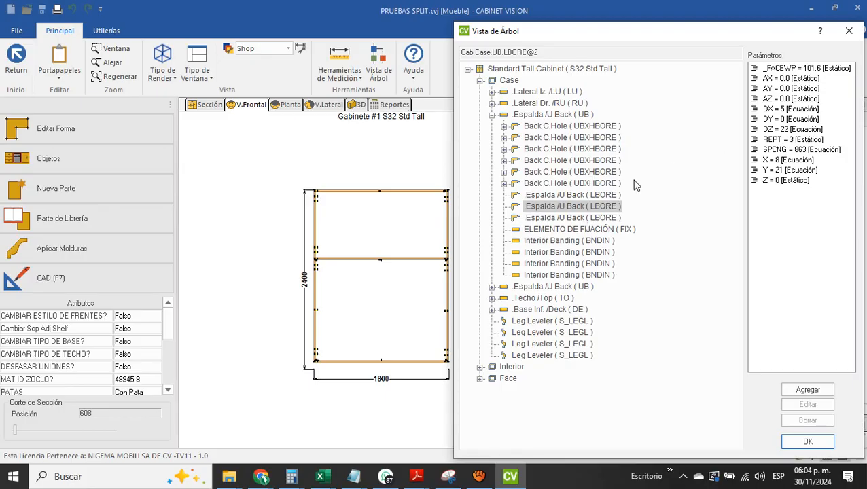
{"action": "left_click", "coordinate": [589, 219]}
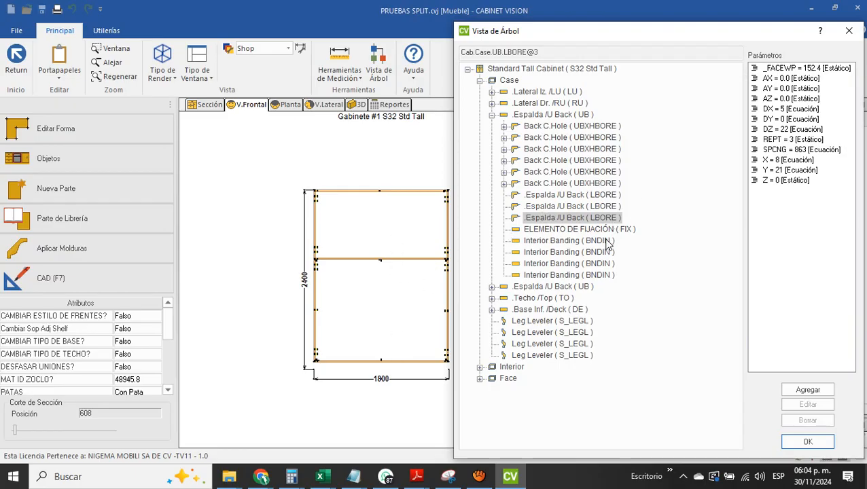
{"action": "left_click", "coordinate": [584, 229]}
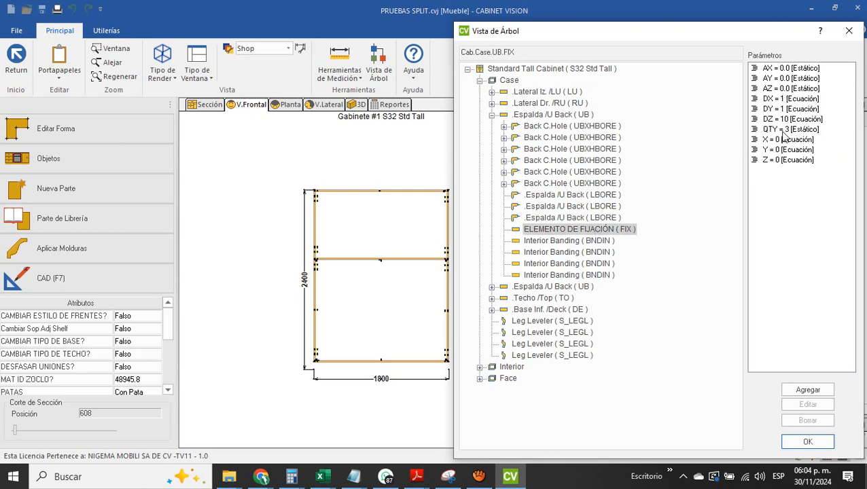
{"action": "left_click", "coordinate": [815, 443]}
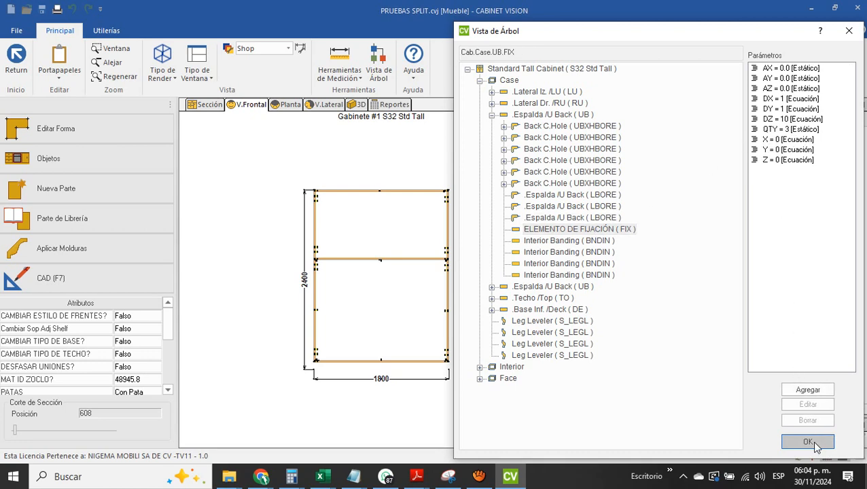
Open the code of the UCS "A98 OPERACIONES EN SPLIT" and review its comments and the vertical-grain side-panel section
{"action": "left_click", "coordinate": [112, 34]}
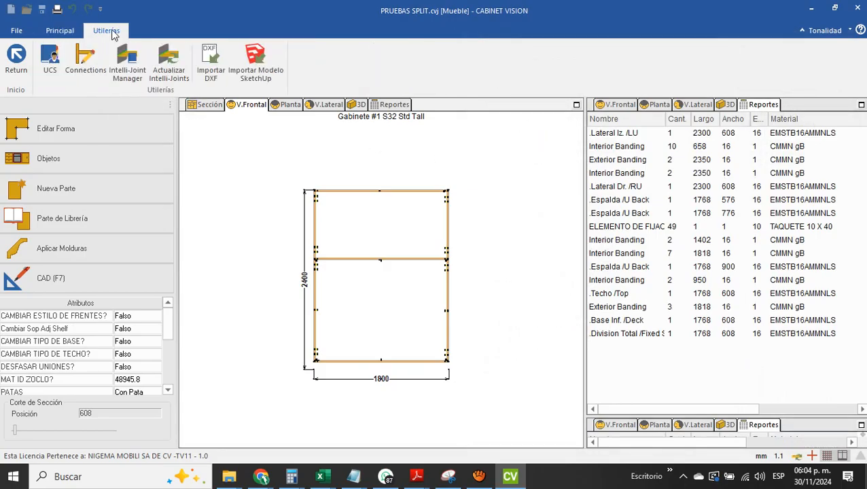
{"action": "left_click", "coordinate": [50, 60]}
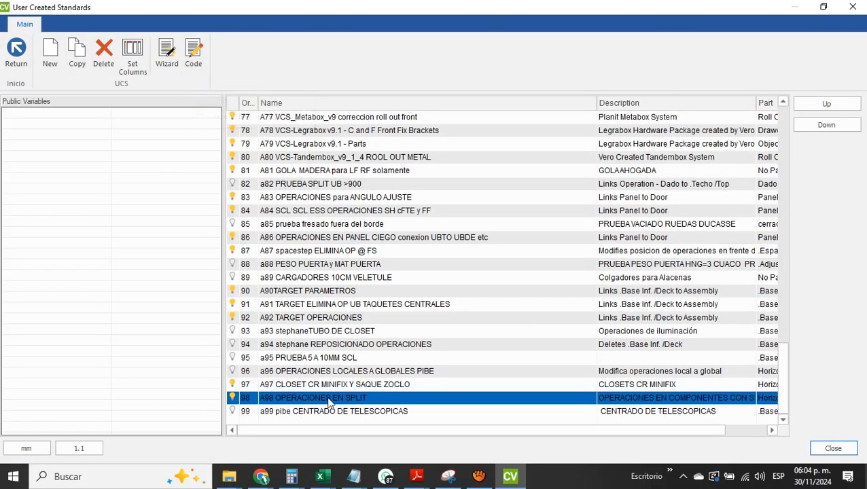
{"action": "left_click", "coordinate": [193, 60]}
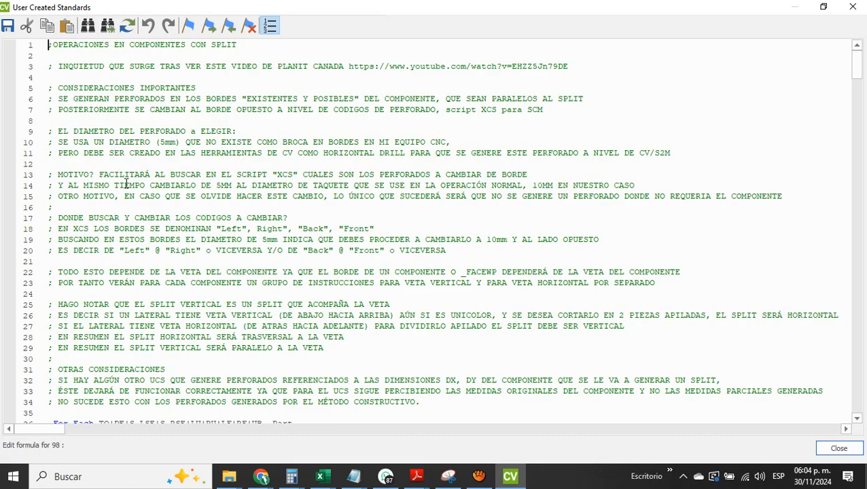
{"action": "scroll", "coordinate": [125, 183], "scroll_direction": "down", "scroll_amount": 8}
{"action": "scroll", "coordinate": [126, 184], "scroll_direction": "down", "scroll_amount": 3}
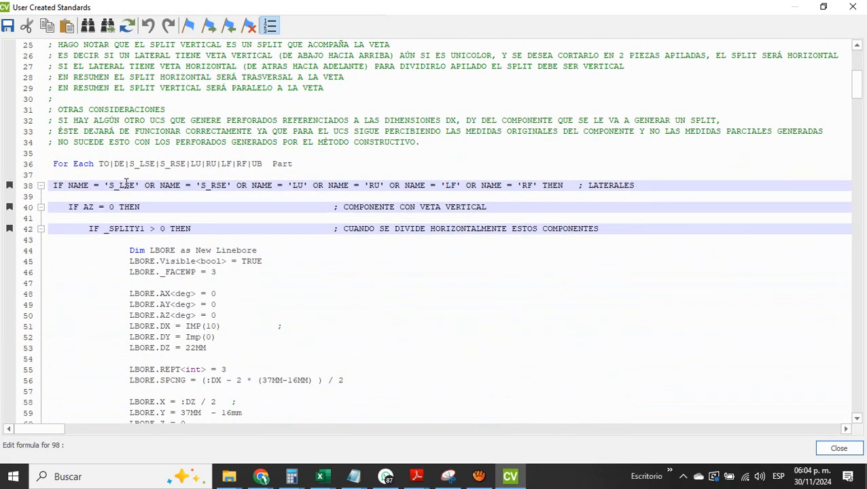
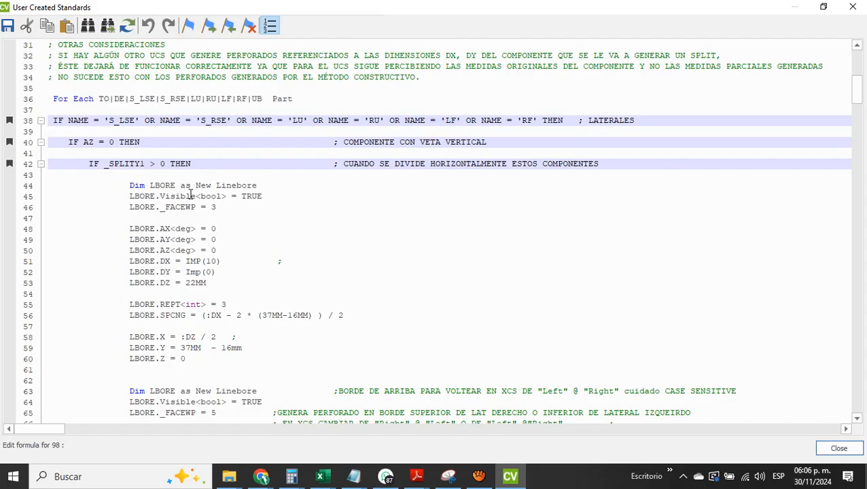
Review the vertical-grain side-panel section: its two LBORE line bores and the FIX dowel part's MatID value
{"action": "scroll", "coordinate": [193, 231], "scroll_direction": "down", "scroll_amount": 3}
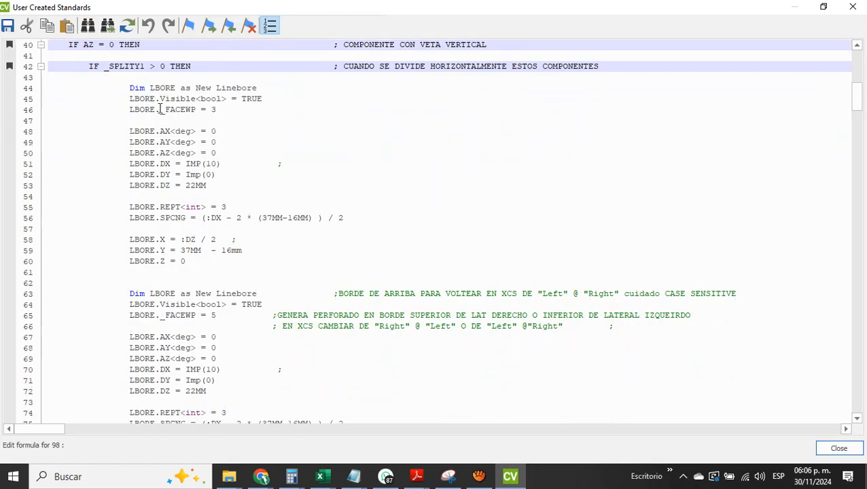
{"action": "scroll", "coordinate": [173, 198], "scroll_direction": "down", "scroll_amount": 1}
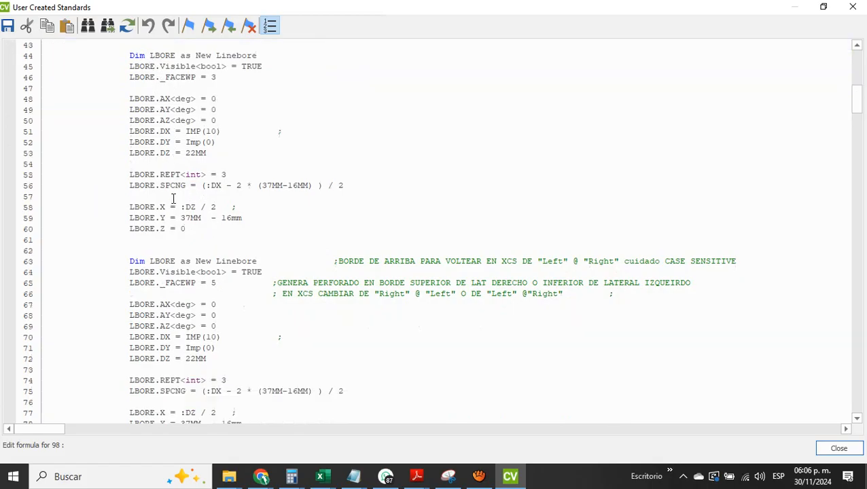
{"action": "scroll", "coordinate": [172, 199], "scroll_direction": "down", "scroll_amount": 4}
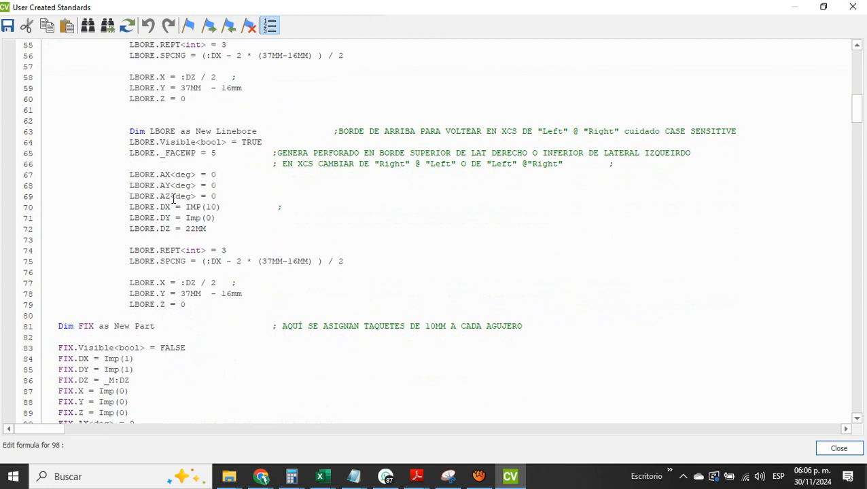
{"action": "scroll", "coordinate": [172, 198], "scroll_direction": "up", "scroll_amount": 5}
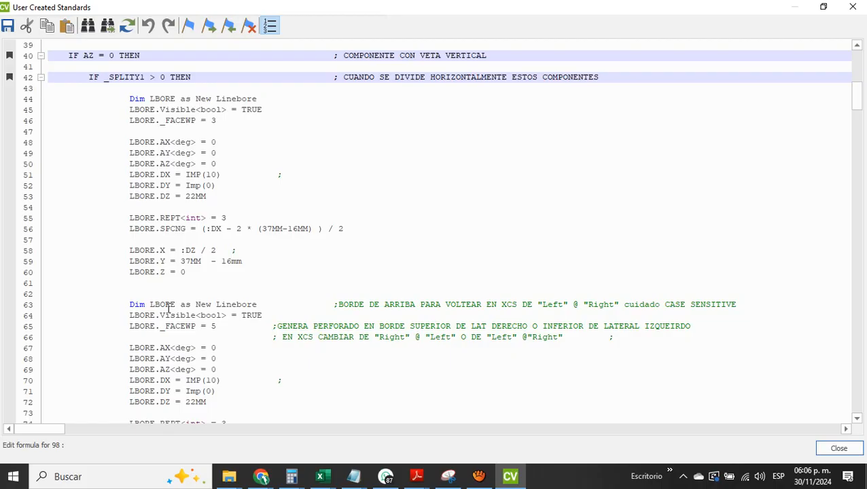
{"action": "scroll", "coordinate": [168, 308], "scroll_direction": "down", "scroll_amount": 7}
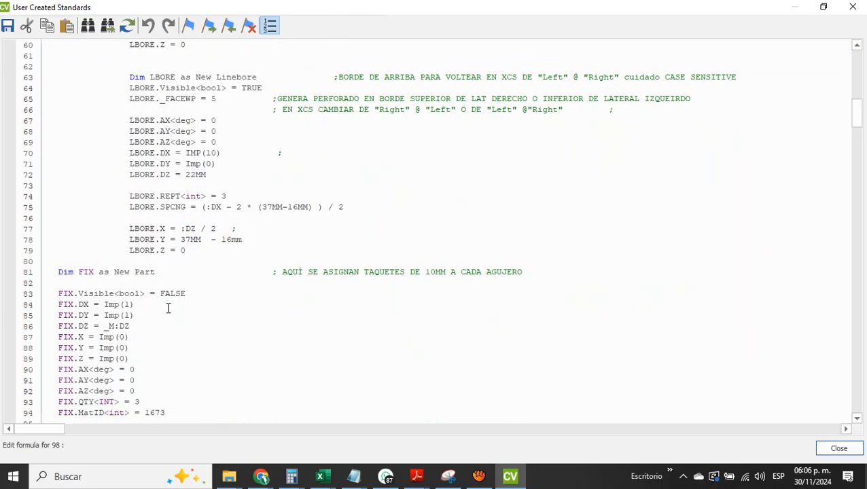
{"action": "scroll", "coordinate": [168, 308], "scroll_direction": "down", "scroll_amount": 1}
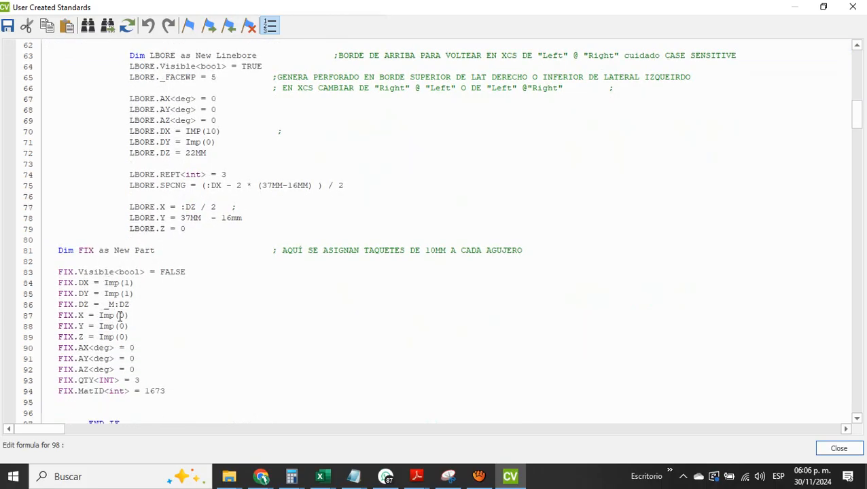
{"action": "left_click_drag", "start_coordinate": [168, 391], "coordinate": [145, 390]}
{"action": "scroll", "coordinate": [146, 390], "scroll_direction": "down", "scroll_amount": 7}
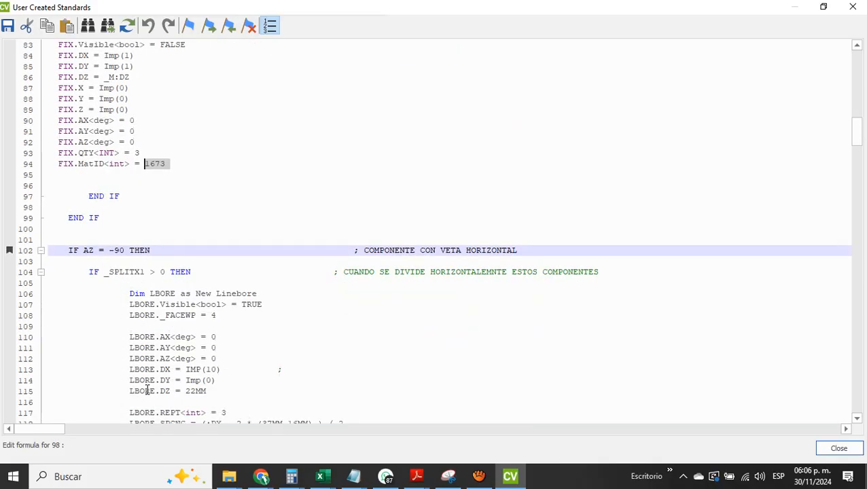
{"action": "left_click", "coordinate": [186, 188]}
Review the horizontal-grain side-panel section (AZ = -90) with its LBORE operations and dowel assignment
{"action": "scroll", "coordinate": [186, 187], "scroll_direction": "down", "scroll_amount": 5}
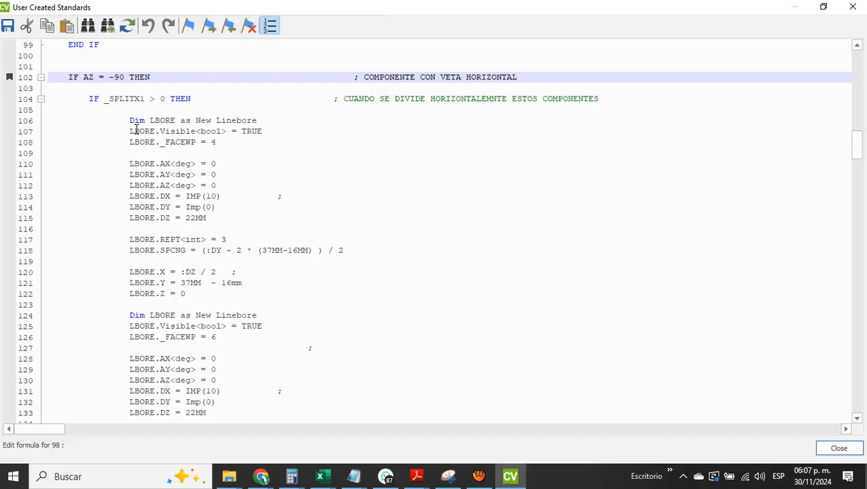
{"action": "scroll", "coordinate": [135, 129], "scroll_direction": "down", "scroll_amount": 15}
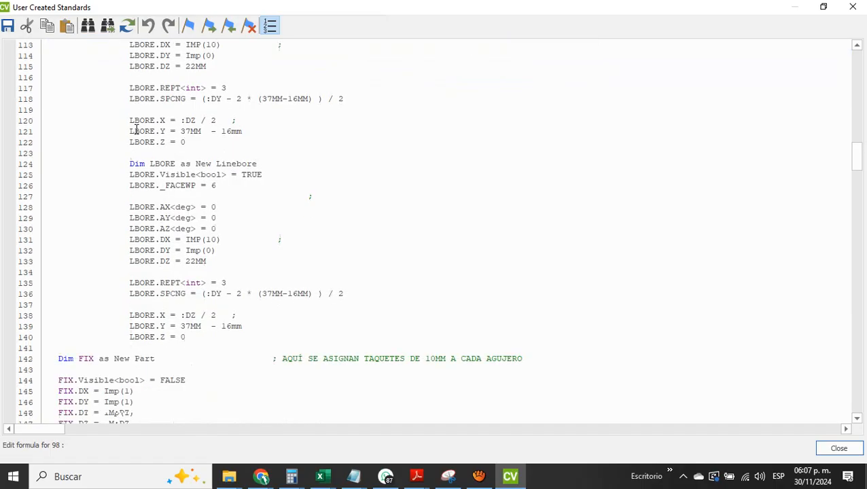
{"action": "scroll", "coordinate": [136, 130], "scroll_direction": "down", "scroll_amount": 3}
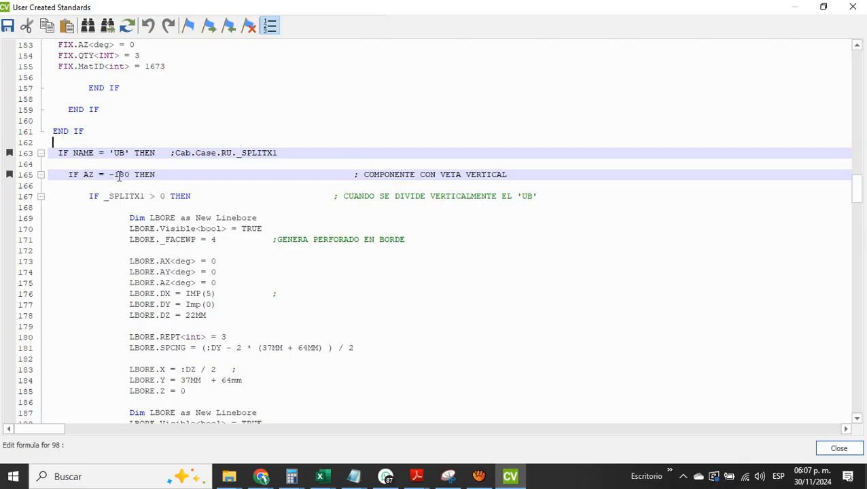
Examine the 'UB' back's vertical-grain section (AZ = -180), focusing on the _SPLITX1 condition for vertical division and its bores
{"action": "scroll", "coordinate": [118, 176], "scroll_direction": "down", "scroll_amount": 4}
{"action": "scroll", "coordinate": [130, 178], "scroll_direction": "up", "scroll_amount": 1}
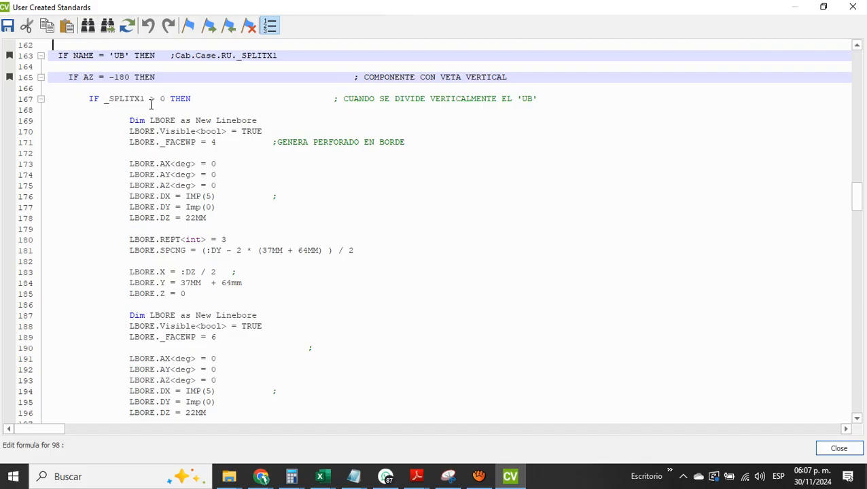
{"action": "left_click", "coordinate": [433, 100]}
{"action": "key", "text": "shift+Right"}
{"action": "key", "text": "shift+Right"}
{"action": "key", "text": "shift+Right"}
{"action": "key", "text": "shift+Right"}
{"action": "key", "text": "shift+Right"}
{"action": "key", "text": "shift+Right"}
{"action": "key", "text": "shift+Right"}
{"action": "key", "text": "shift+Right"}
{"action": "key", "text": "shift+Right"}
{"action": "key", "text": "shift+Right"}
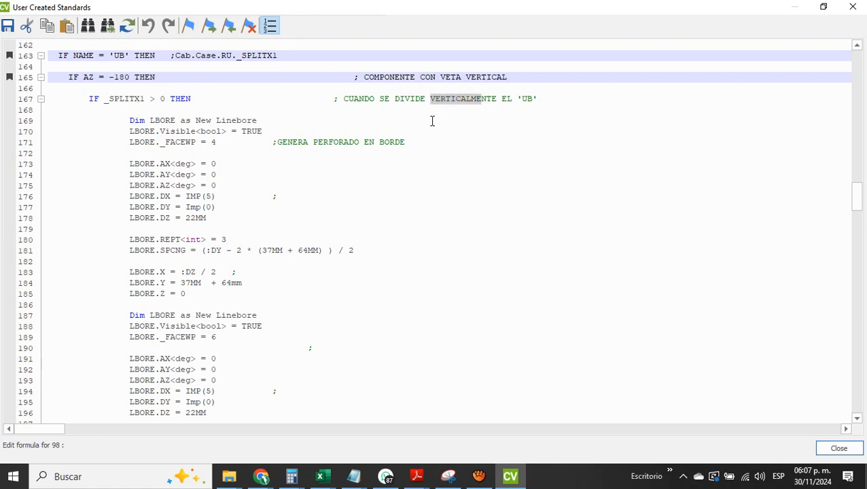
{"action": "scroll", "coordinate": [432, 121], "scroll_direction": "down", "scroll_amount": 9}
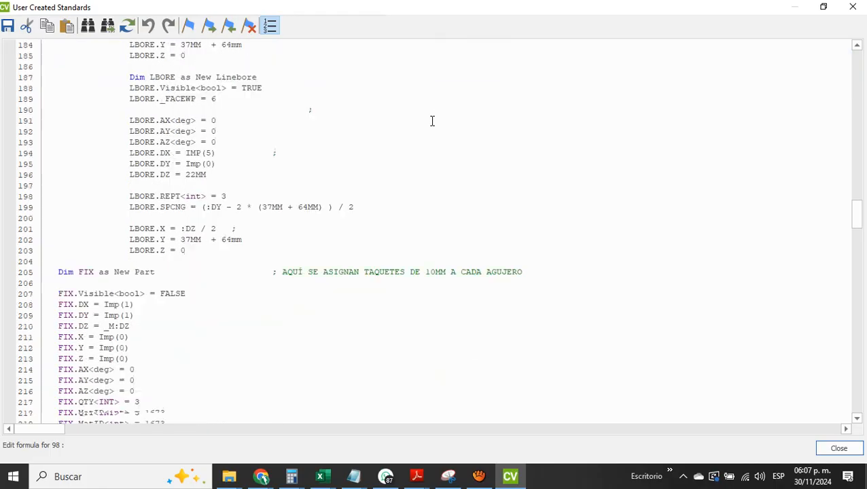
{"action": "scroll", "coordinate": [389, 193], "scroll_direction": "up", "scroll_amount": 6}
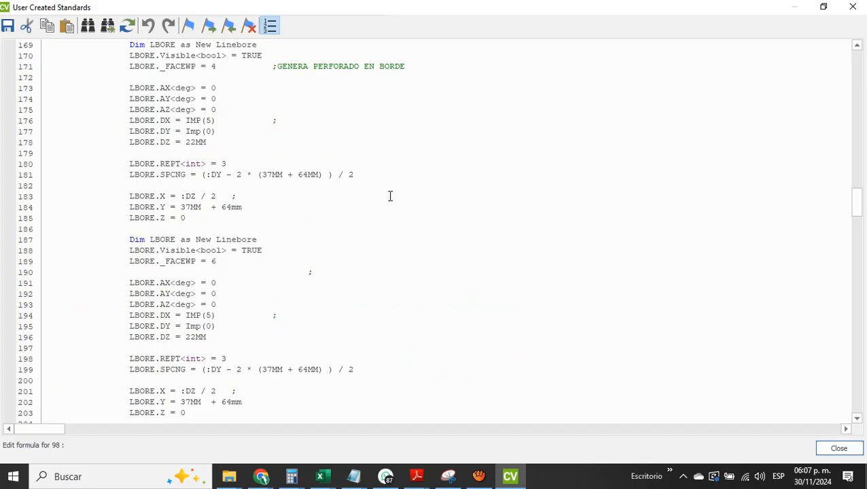
{"action": "scroll", "coordinate": [390, 196], "scroll_direction": "up", "scroll_amount": 2}
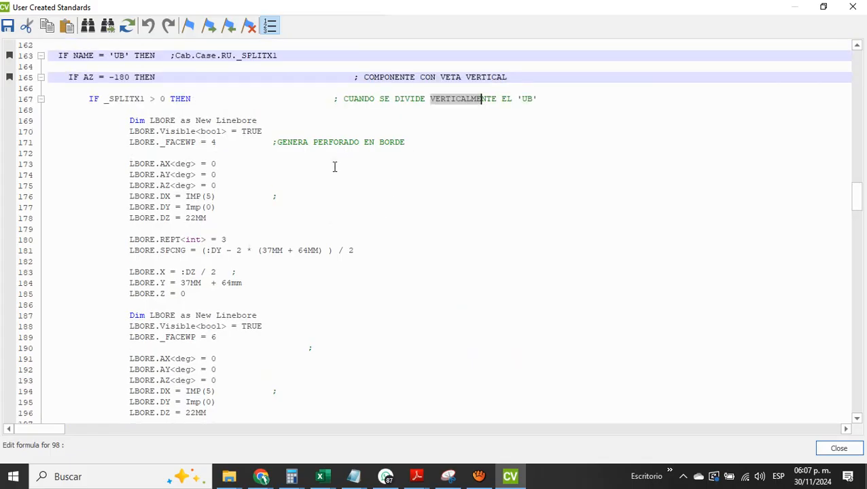
Review the 'UB' dowel assignment and the _SPLITY1 block for horizontal division under vertical grain
{"action": "scroll", "coordinate": [334, 166], "scroll_direction": "down", "scroll_amount": 6}
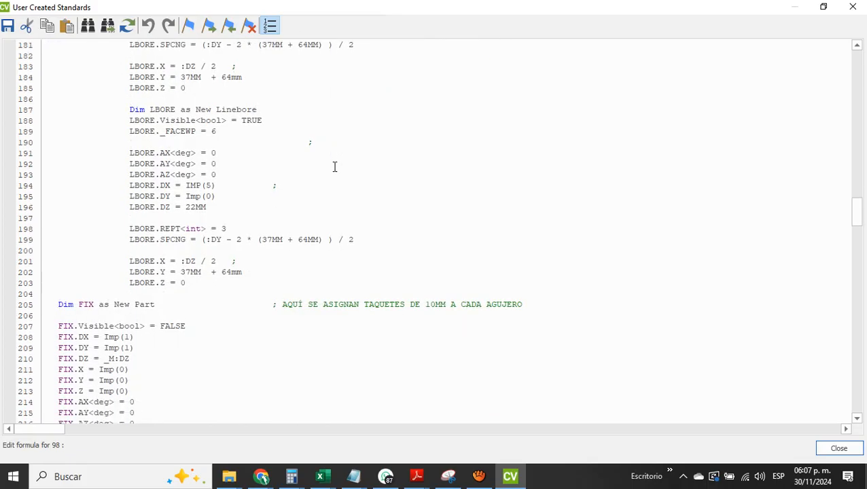
{"action": "scroll", "coordinate": [334, 167], "scroll_direction": "down", "scroll_amount": 5}
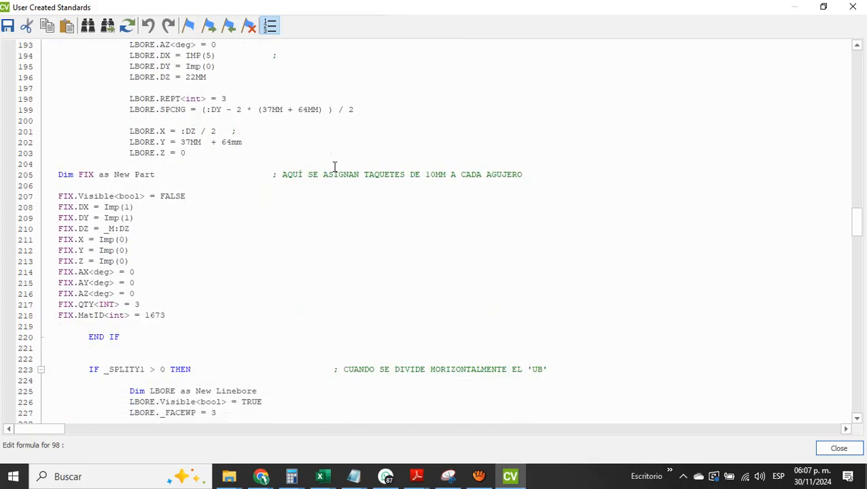
{"action": "scroll", "coordinate": [334, 167], "scroll_direction": "down", "scroll_amount": 7}
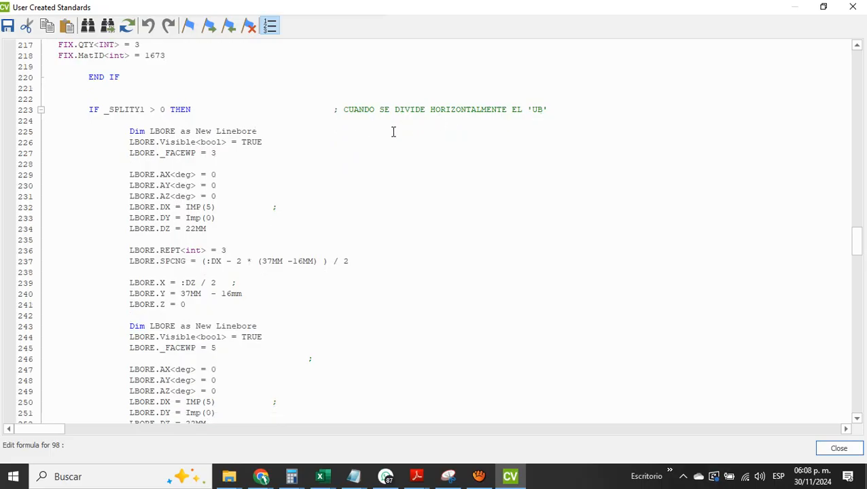
{"action": "scroll", "coordinate": [393, 132], "scroll_direction": "down", "scroll_amount": 12}
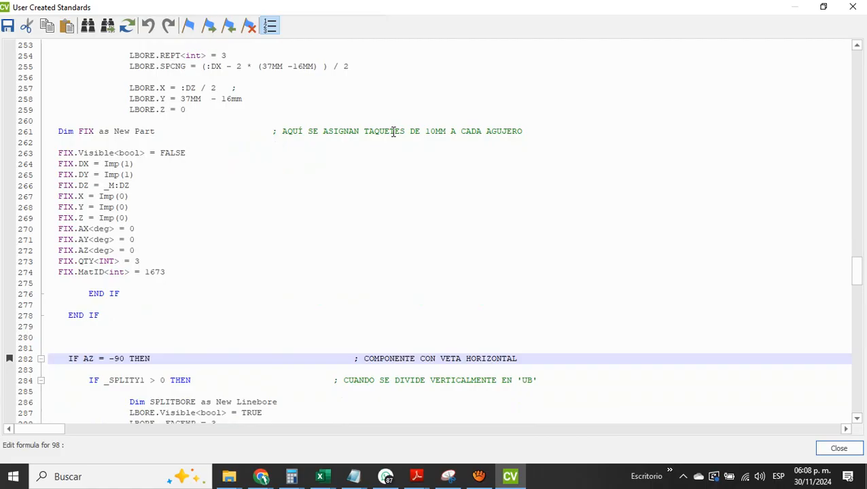
Review the 'UB' horizontal-grain section (AZ = -90), covering both the _SPLITY1 and _SPLITX1 blocks
{"action": "scroll", "coordinate": [393, 132], "scroll_direction": "down", "scroll_amount": 6}
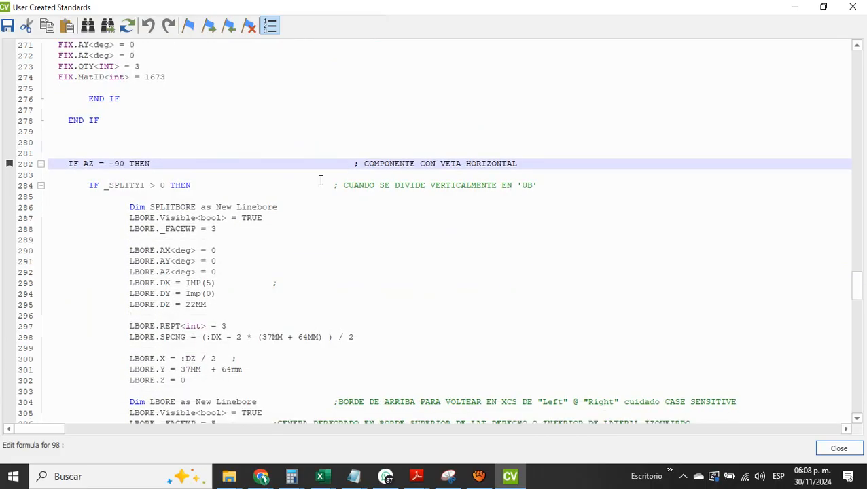
{"action": "scroll", "coordinate": [321, 180], "scroll_direction": "down", "scroll_amount": 2}
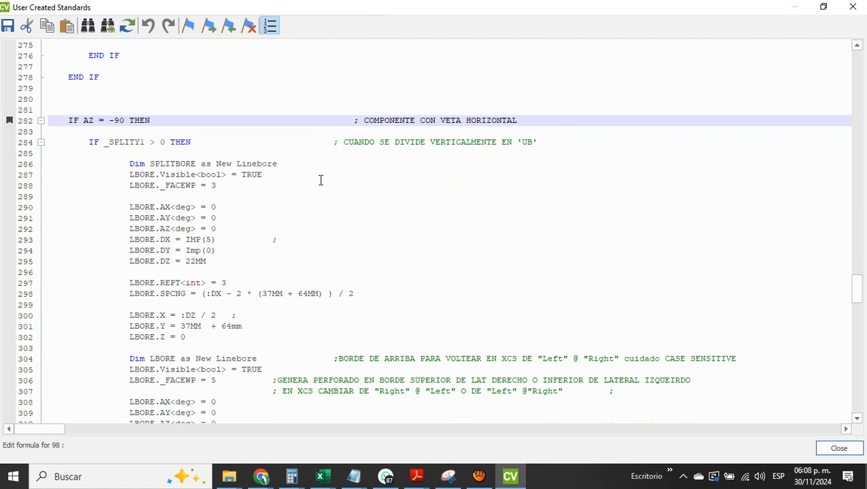
{"action": "scroll", "coordinate": [321, 180], "scroll_direction": "down", "scroll_amount": 10}
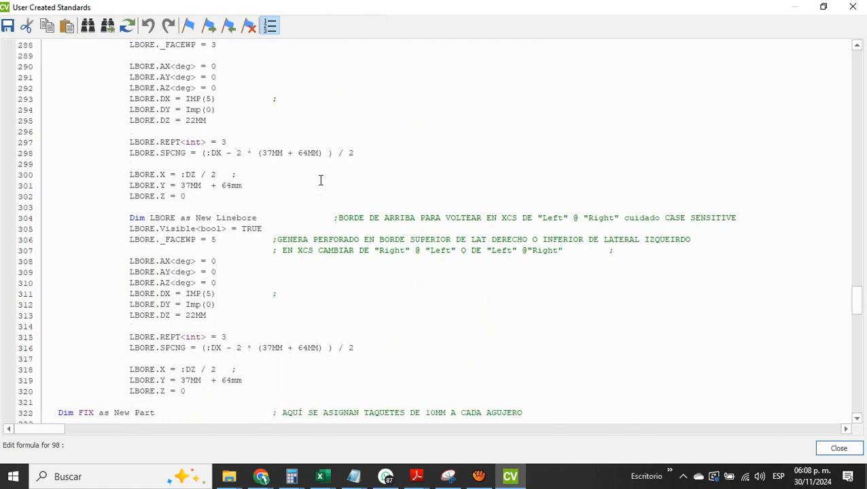
{"action": "scroll", "coordinate": [321, 180], "scroll_direction": "down", "scroll_amount": 11}
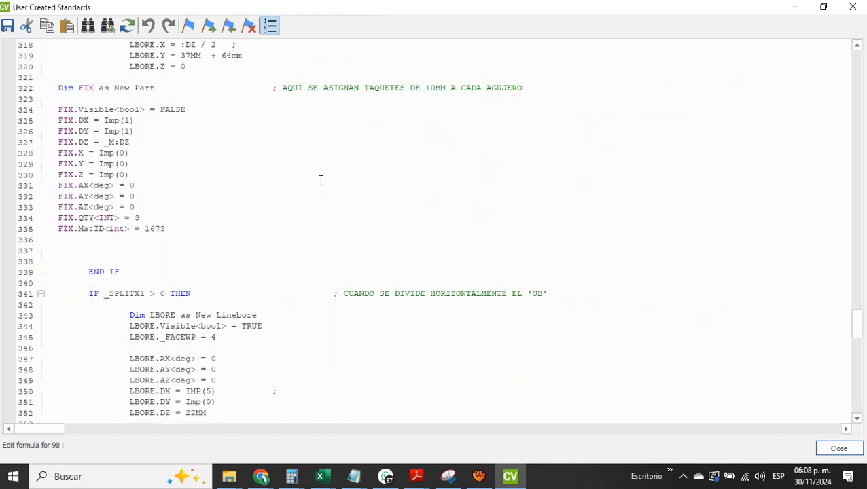
{"action": "scroll", "coordinate": [321, 180], "scroll_direction": "down", "scroll_amount": 10}
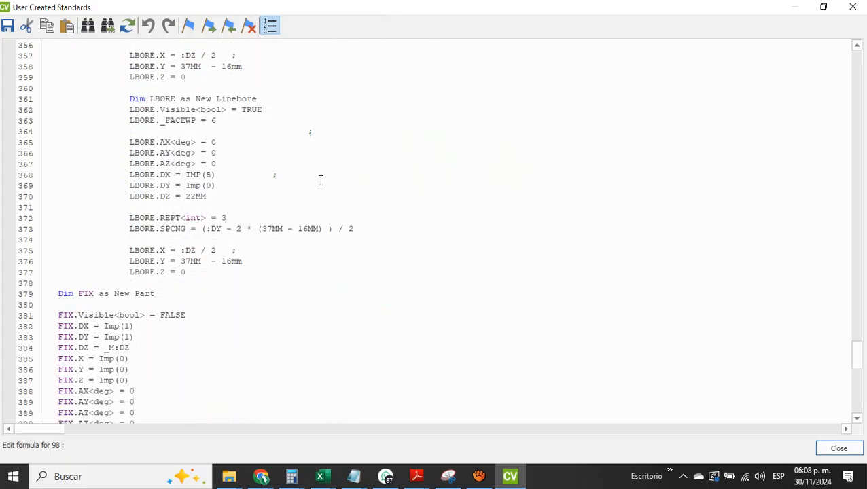
{"action": "scroll", "coordinate": [321, 181], "scroll_direction": "up", "scroll_amount": 20}
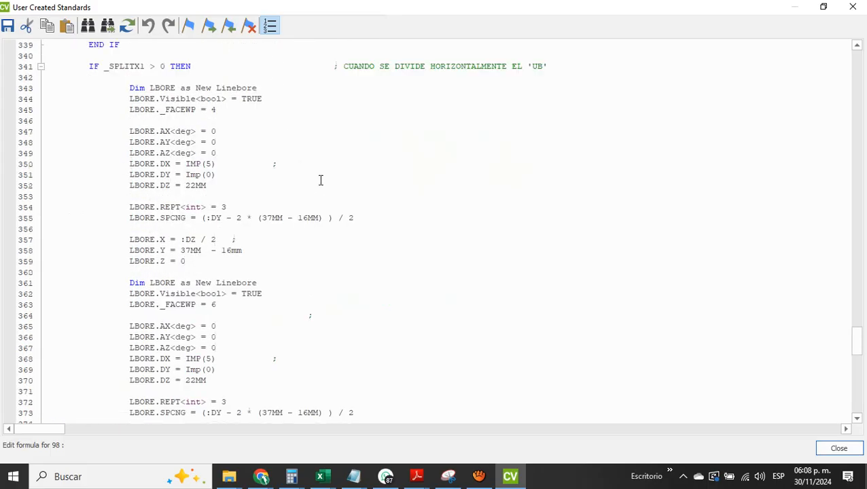
Return to the IF NAME = 'UB' condition in the code and close the User Created Standards windows
{"action": "scroll", "coordinate": [321, 180], "scroll_direction": "up", "scroll_amount": 20}
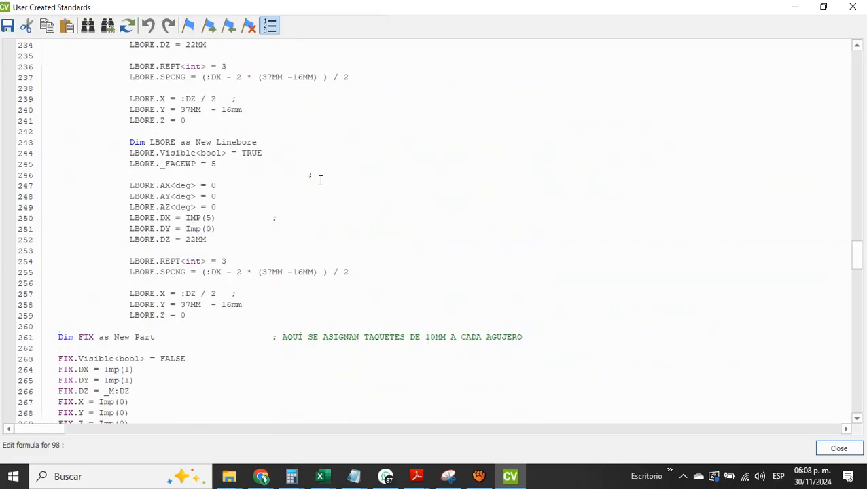
{"action": "scroll", "coordinate": [321, 180], "scroll_direction": "up", "scroll_amount": 17}
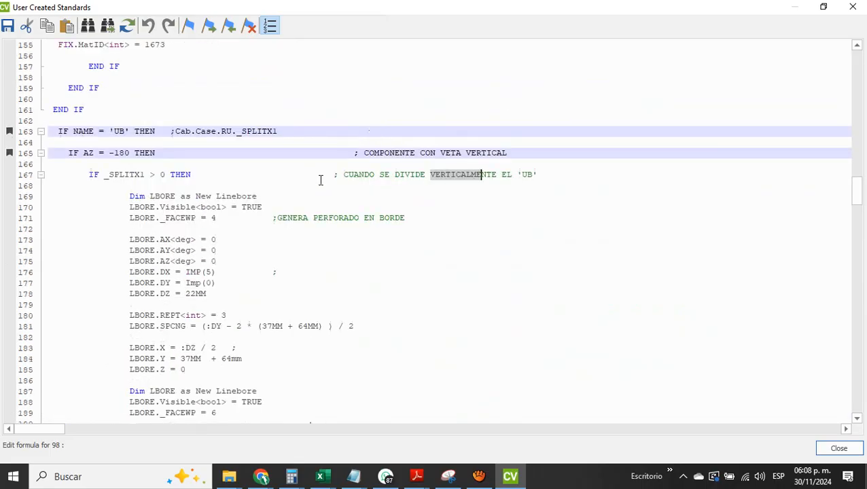
{"action": "scroll", "coordinate": [321, 180], "scroll_direction": "down", "scroll_amount": 5}
{"action": "left_click", "coordinate": [320, 180]}
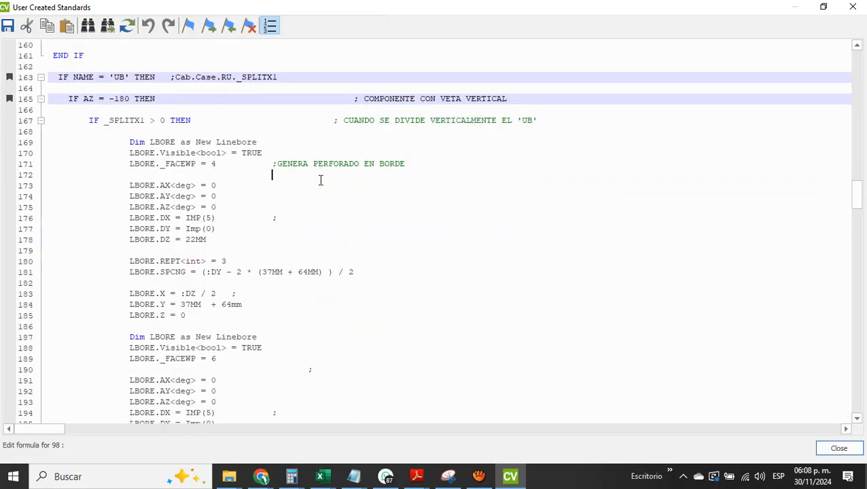
{"action": "double_click", "coordinate": [112, 77]}
{"action": "key", "text": "Escape"}
{"action": "key", "text": "Escape"}
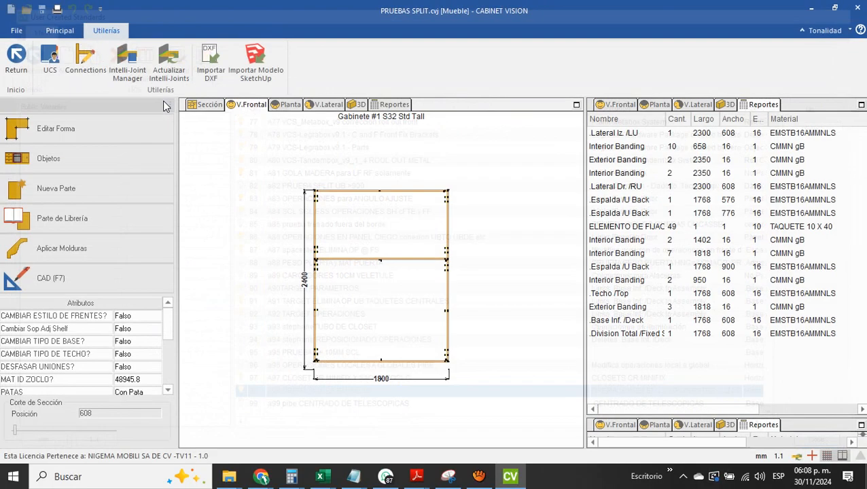
Open the cabinet's tree view, expand Case and check the AZ parameter of the first .Espalda /U Back and of .Lateral Iz. /LU
{"action": "left_click", "coordinate": [60, 30]}
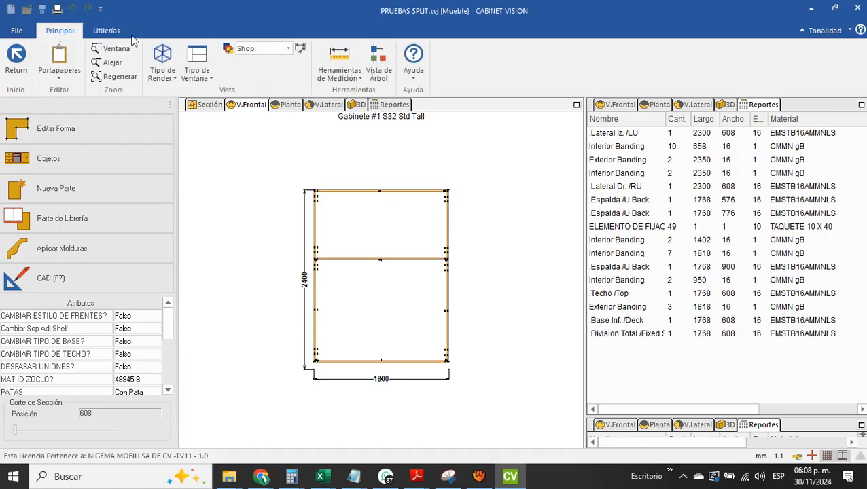
{"action": "left_click", "coordinate": [379, 62]}
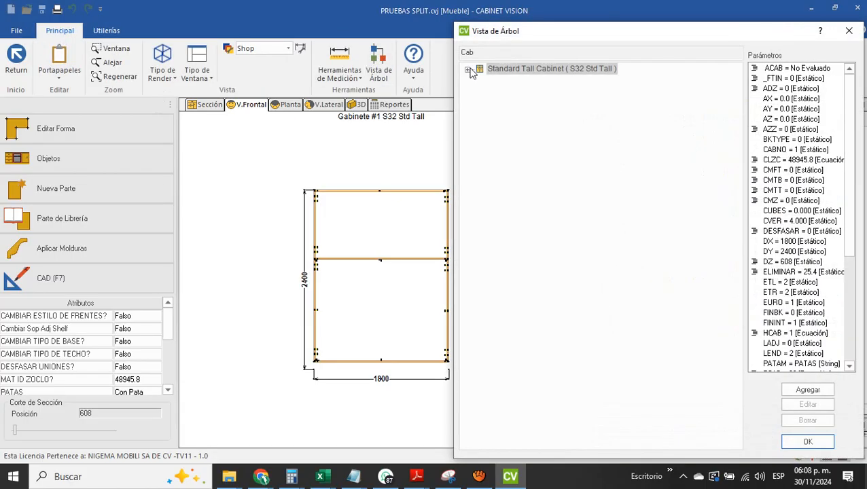
{"action": "left_click", "coordinate": [469, 70]}
{"action": "left_click", "coordinate": [480, 80]}
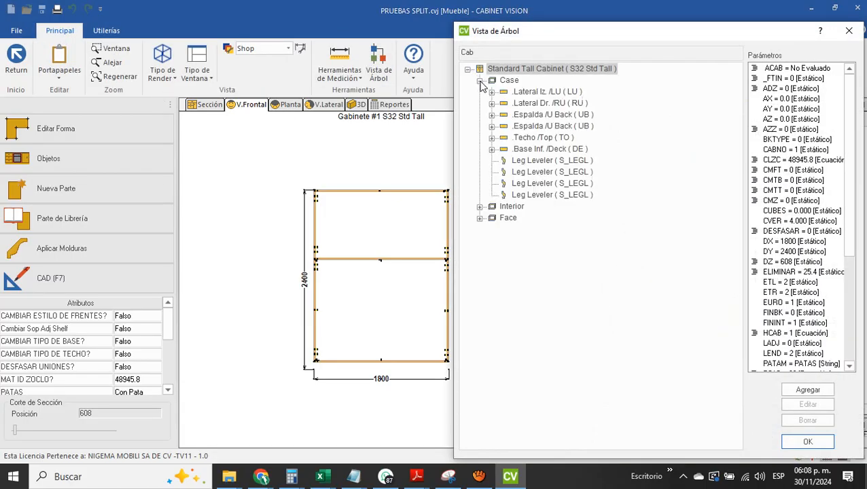
{"action": "left_click", "coordinate": [505, 117]}
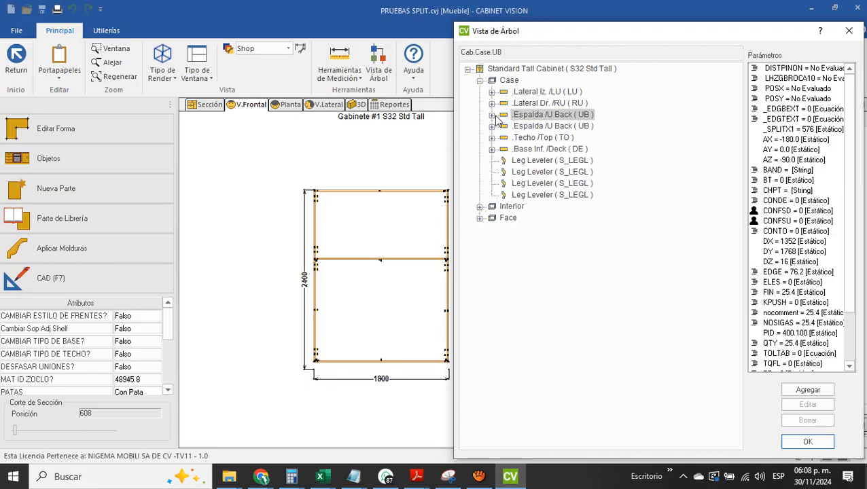
{"action": "left_click", "coordinate": [775, 161]}
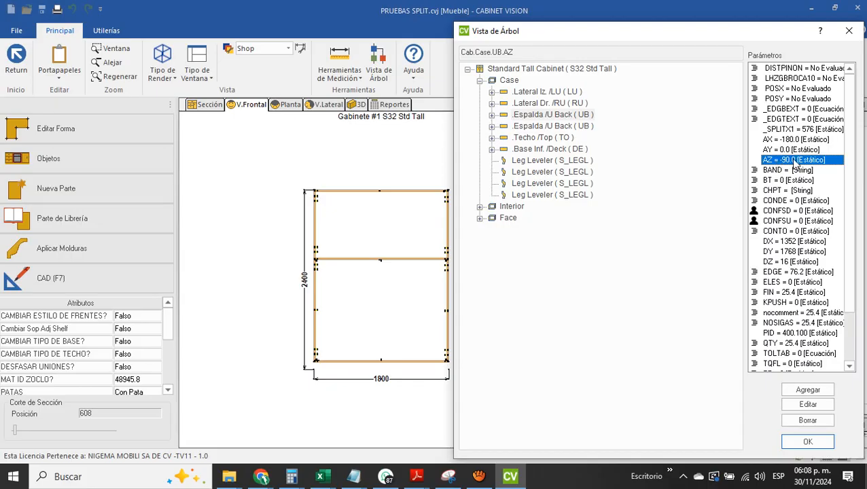
{"action": "left_click", "coordinate": [553, 93]}
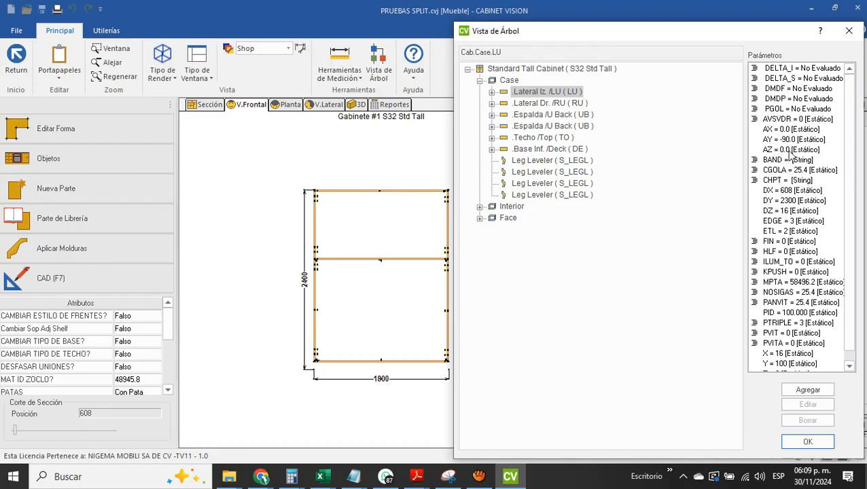
Close the tree view, reopen the code of the A98 OPERACIONES EN SPLIT standard and review its introductory notes
{"action": "key", "text": "Escape"}
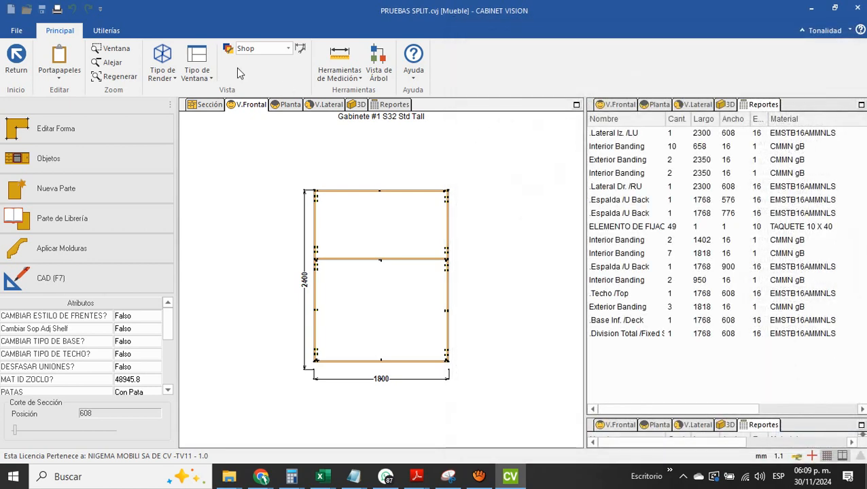
{"action": "left_click", "coordinate": [106, 31]}
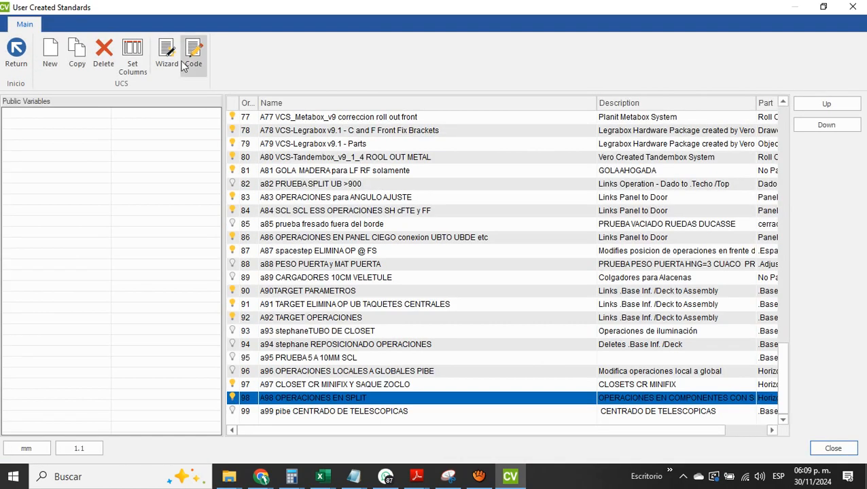
{"action": "left_click", "coordinate": [194, 57]}
{"action": "scroll", "coordinate": [213, 151], "scroll_direction": "down", "scroll_amount": 11}
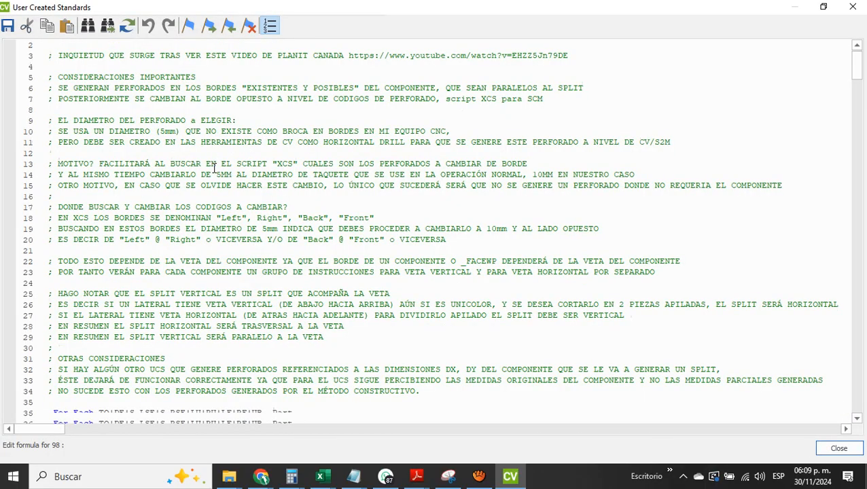
{"action": "scroll", "coordinate": [215, 167], "scroll_direction": "up", "scroll_amount": 1}
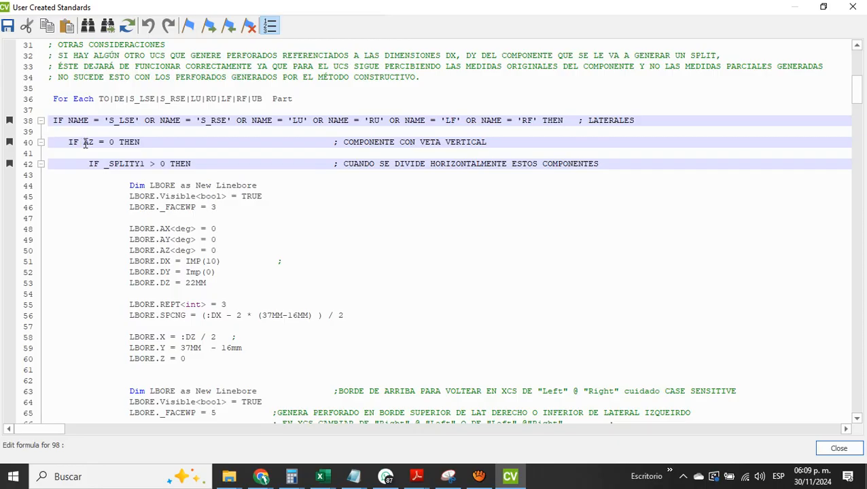
Review the side-panel section of the code, covering the vertical-grain (AZ = 0) and horizontal-grain (AZ = -90) conditions
{"action": "left_click", "coordinate": [443, 149]}
{"action": "scroll", "coordinate": [444, 149], "scroll_direction": "down", "scroll_amount": 18}
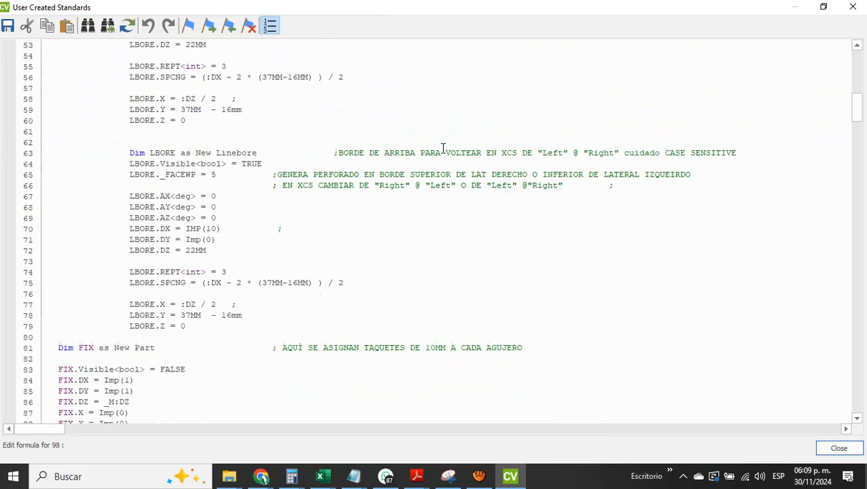
{"action": "scroll", "coordinate": [443, 148], "scroll_direction": "down", "scroll_amount": 1}
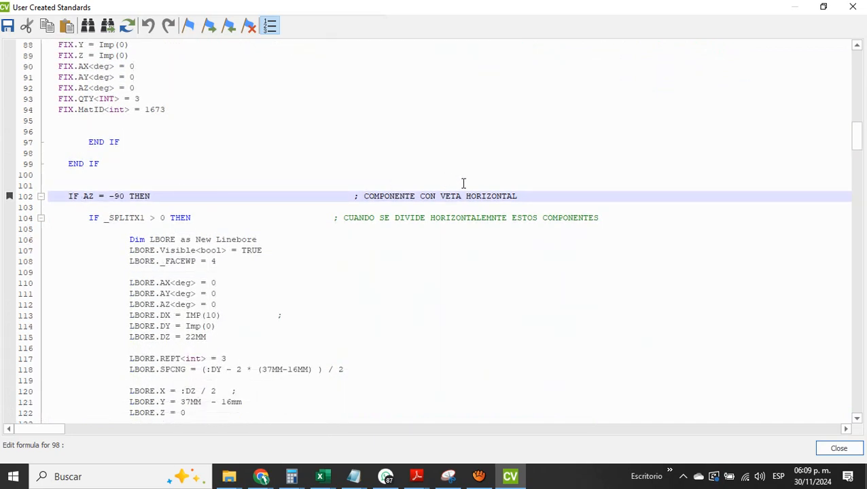
{"action": "scroll", "coordinate": [466, 185], "scroll_direction": "down", "scroll_amount": 17}
{"action": "scroll", "coordinate": [466, 185], "scroll_direction": "down", "scroll_amount": 6}
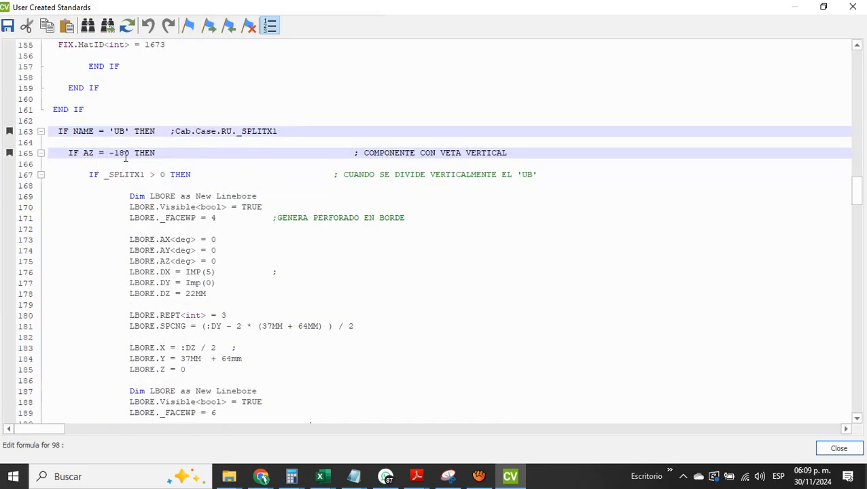
Review the 'UB' vertical-grain section (AZ = -180), covering its _SPLITX1 and _SPLITY1 blocks up to the AZ = -90 condition
{"action": "scroll", "coordinate": [408, 153], "scroll_direction": "down", "scroll_amount": 4}
{"action": "scroll", "coordinate": [408, 153], "scroll_direction": "down", "scroll_amount": 12}
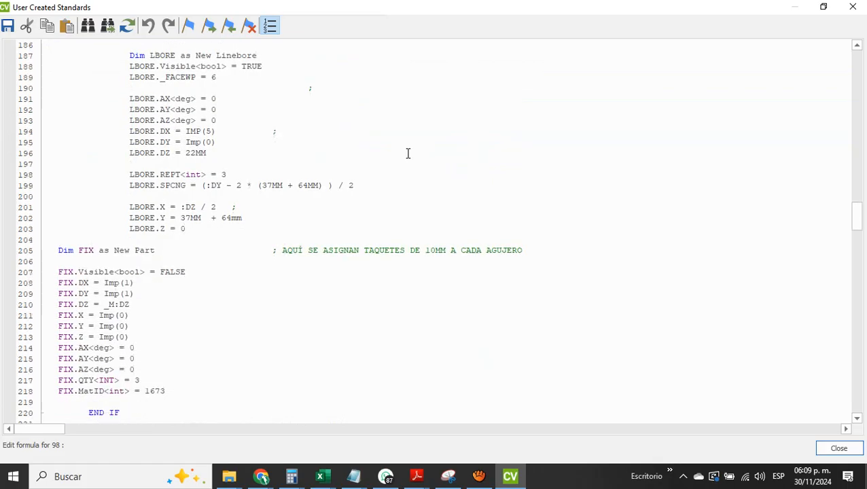
{"action": "scroll", "coordinate": [235, 206], "scroll_direction": "down", "scroll_amount": 11}
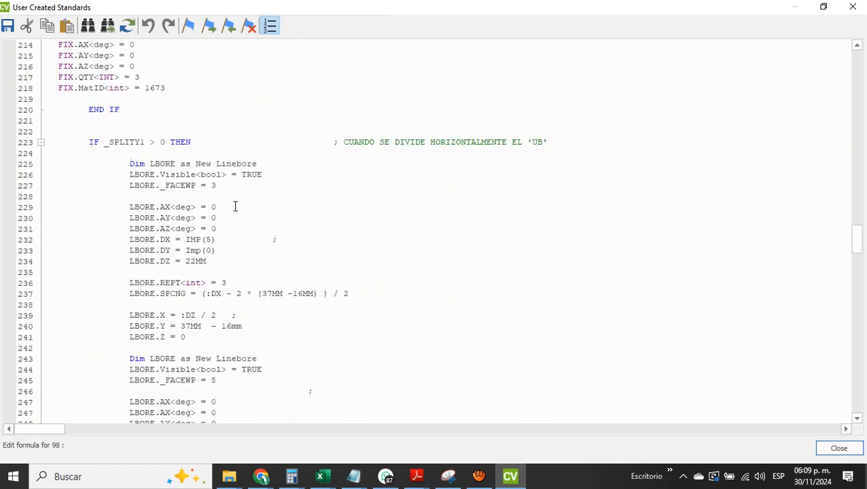
{"action": "scroll", "coordinate": [235, 206], "scroll_direction": "down", "scroll_amount": 6}
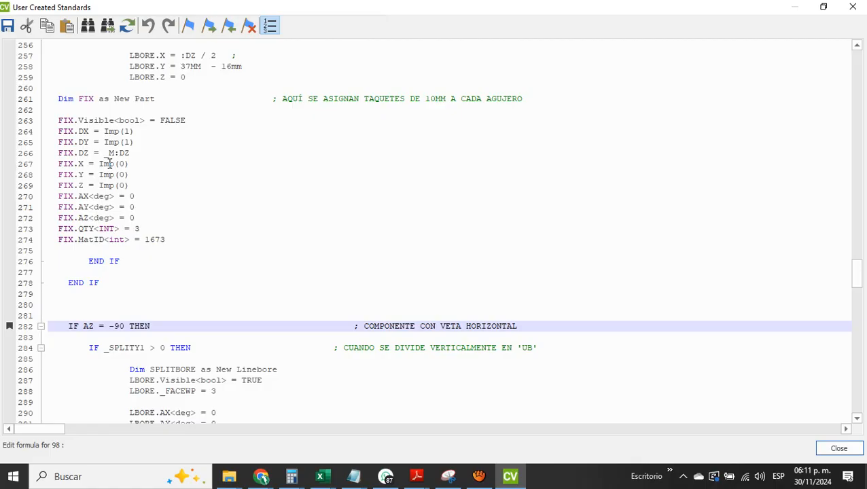
Return to the For Each part list above the side-panel condition, check the part names, and close the User Created Standards windows
{"action": "scroll", "coordinate": [109, 164], "scroll_direction": "up", "scroll_amount": 20}
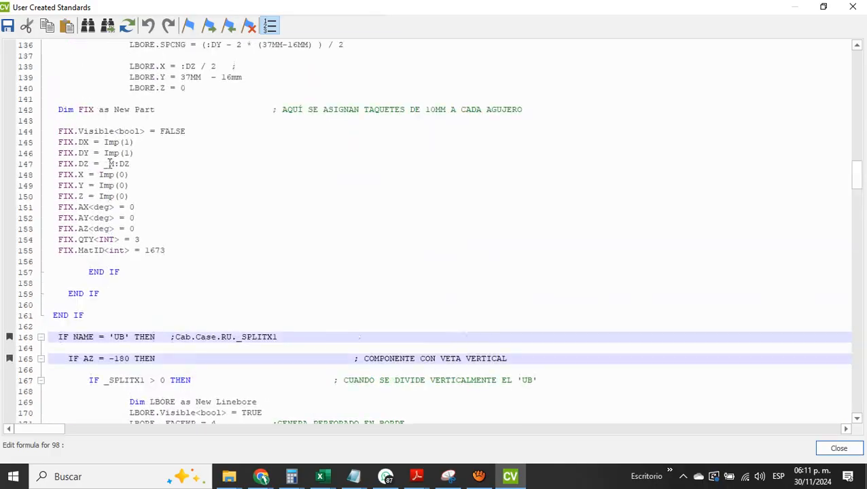
{"action": "scroll", "coordinate": [109, 164], "scroll_direction": "up", "scroll_amount": 20}
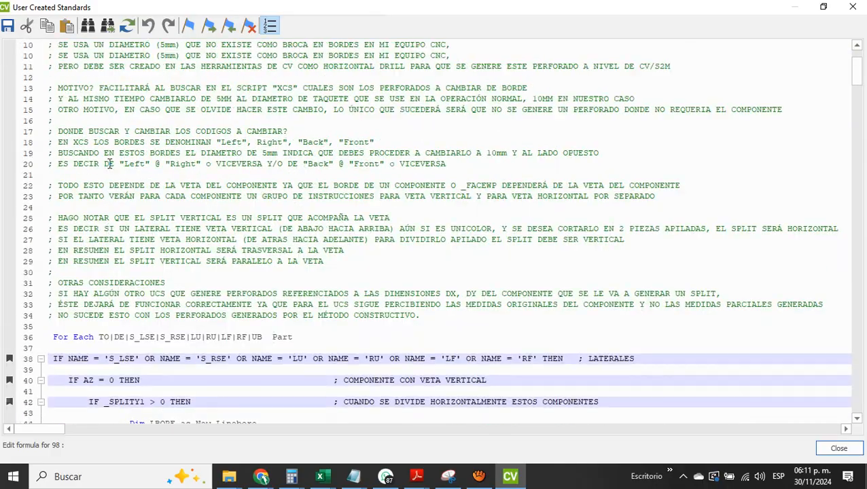
{"action": "scroll", "coordinate": [108, 163], "scroll_direction": "up", "scroll_amount": 3}
{"action": "scroll", "coordinate": [109, 164], "scroll_direction": "down", "scroll_amount": 14}
{"action": "scroll", "coordinate": [109, 164], "scroll_direction": "up", "scroll_amount": 6}
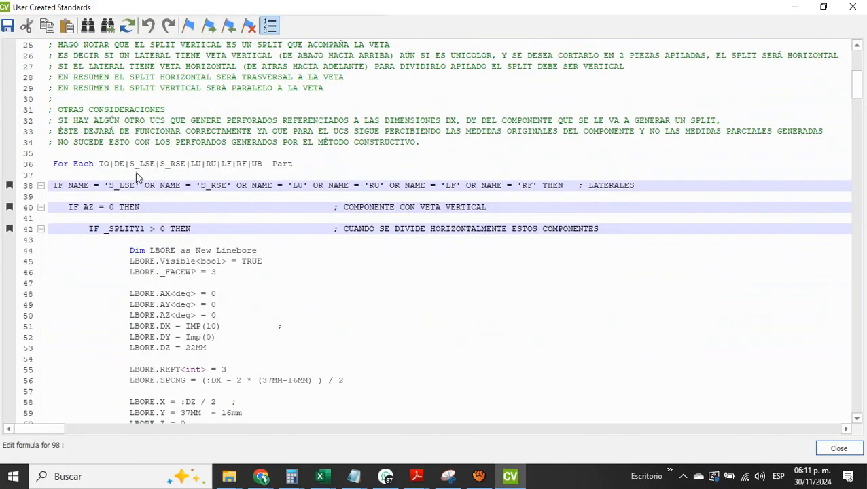
{"action": "left_click", "coordinate": [262, 164]}
{"action": "key", "text": "Escape"}
{"action": "key", "text": "Escape"}
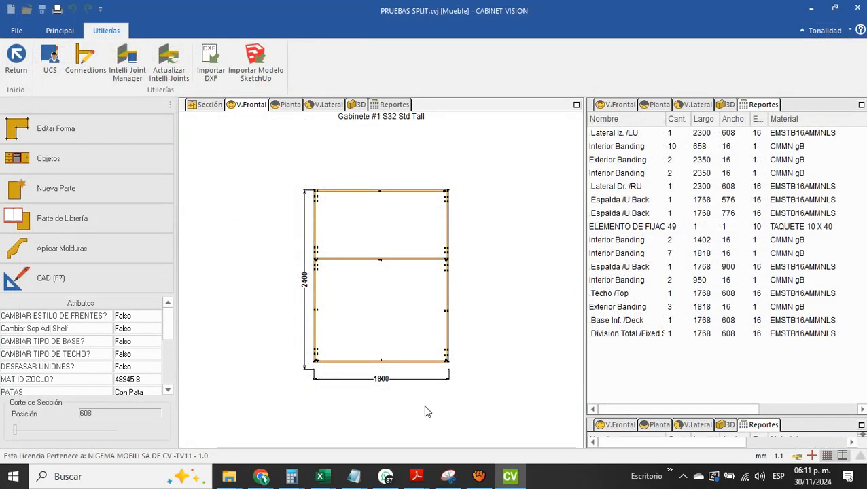
{"action": "mouse_move", "coordinate": [480, 476]}
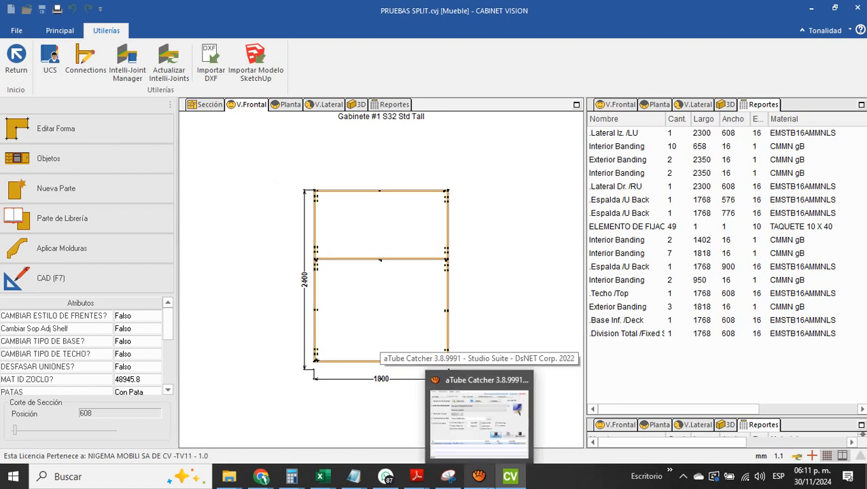
{"action": "key", "text": "alt"}
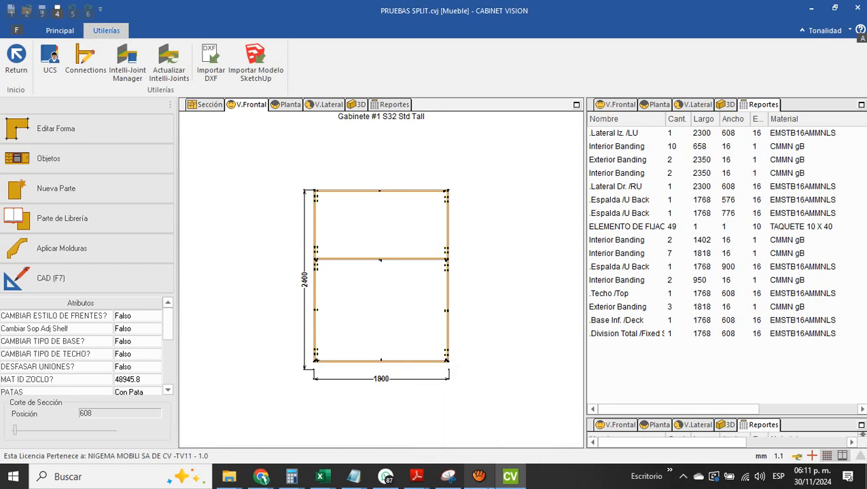